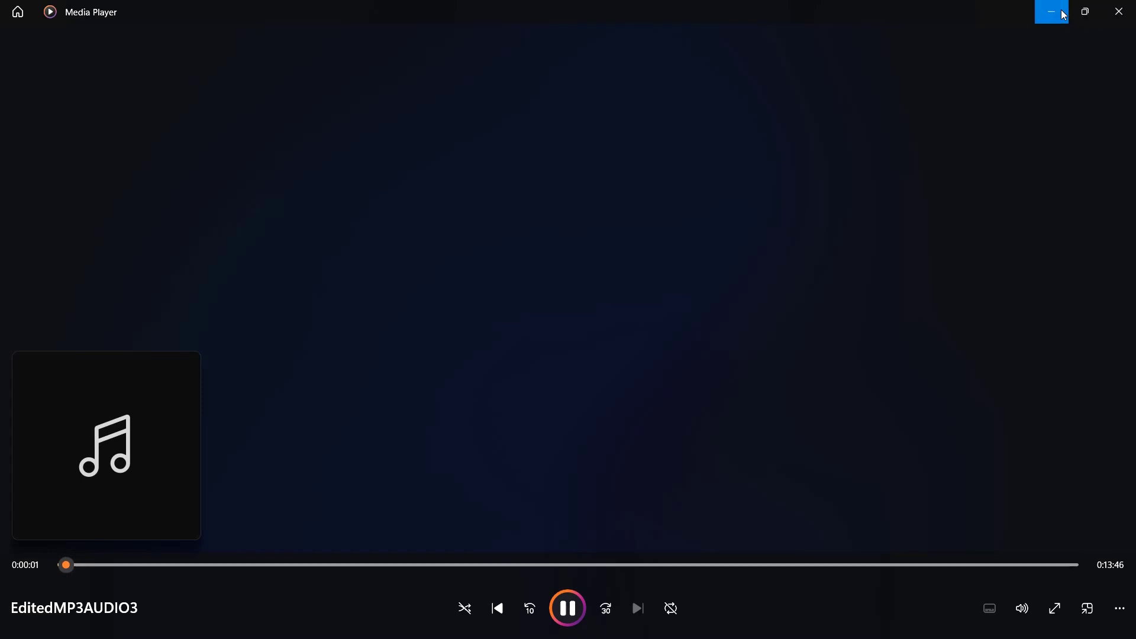
Minimize Media Player so the QGIS Landuse map of SANKHUWASABHA is visible
{"action": "left_click", "coordinate": [1051, 12]}
{"action": "scroll", "coordinate": [615, 206], "scroll_direction": "down", "scroll_amount": 1}
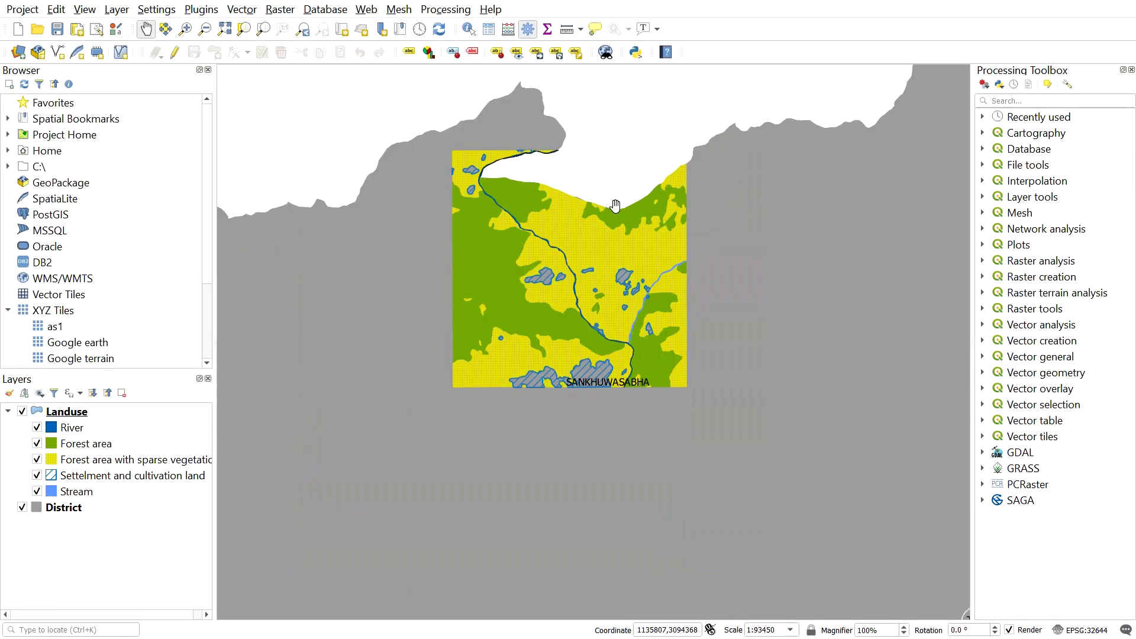
Zoom the map to 1:46725 and pan so the land-use area is centred
{"action": "scroll", "coordinate": [615, 205], "scroll_direction": "up", "scroll_amount": 1}
{"action": "left_click_drag", "start_coordinate": [615, 181], "coordinate": [612, 202]}
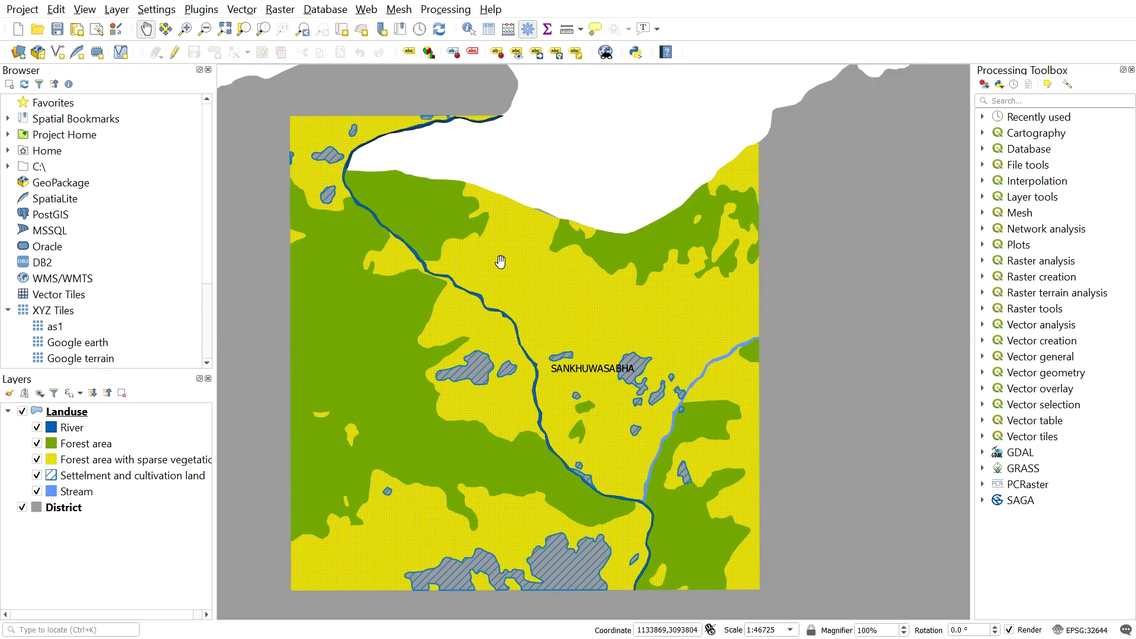
{"action": "left_click_drag", "start_coordinate": [496, 316], "coordinate": [497, 298]}
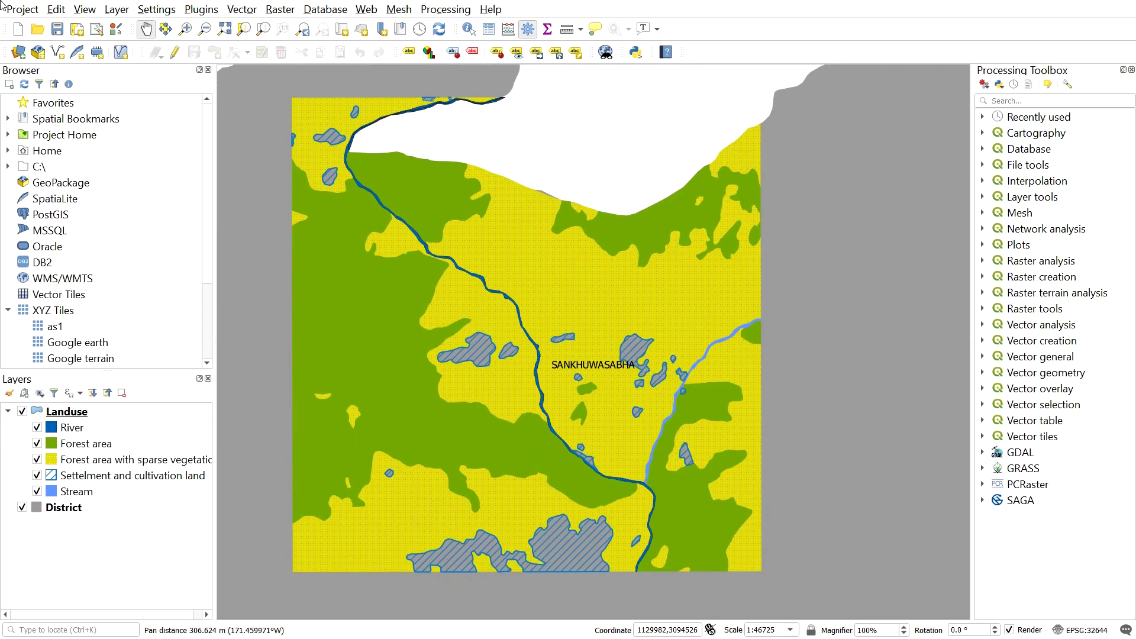
Create a new print layout titled LANDUSEMAP from the Project menu
{"action": "left_click", "coordinate": [21, 10]}
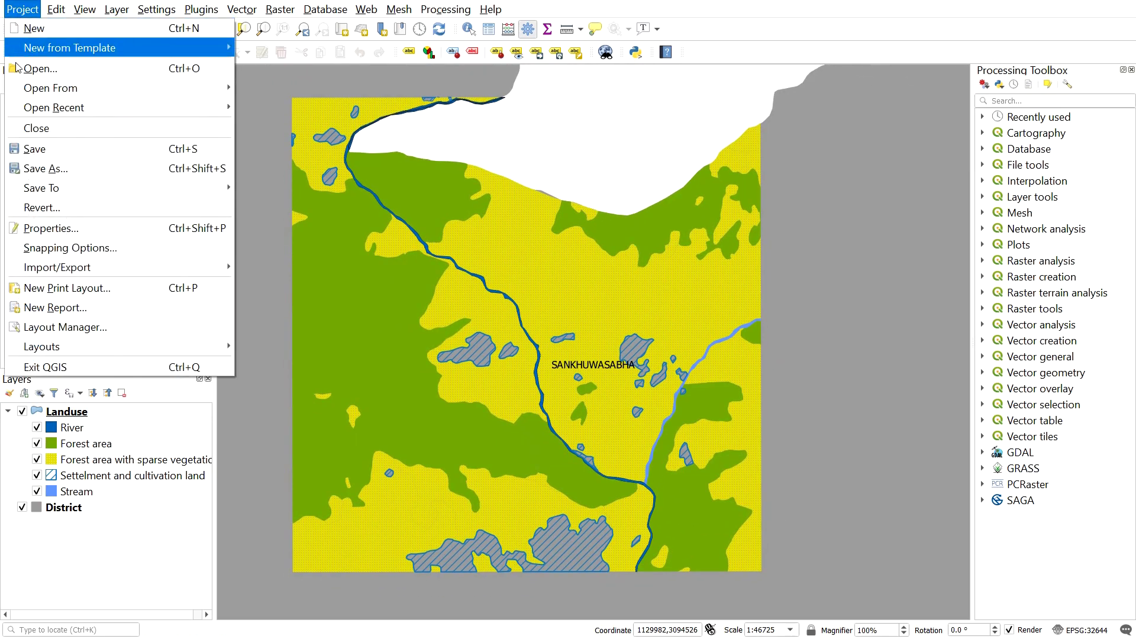
{"action": "left_click", "coordinate": [123, 294]}
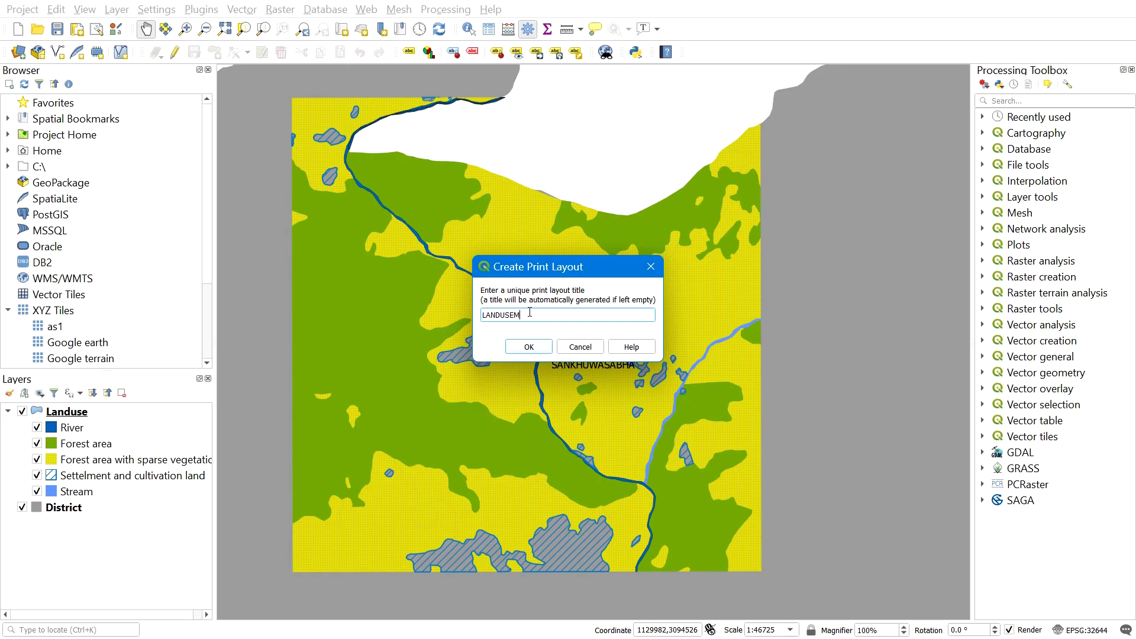
{"action": "left_click", "coordinate": [531, 348]}
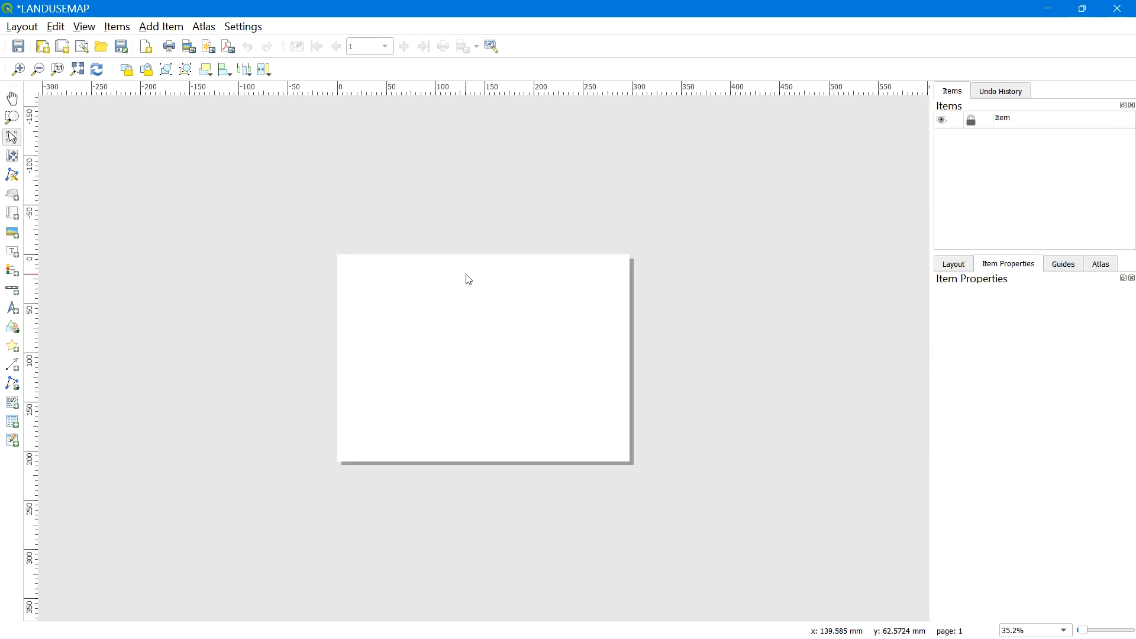
In Page Properties, keep the page at A4 and return the orientation to landscape
{"action": "right_click", "coordinate": [460, 294]}
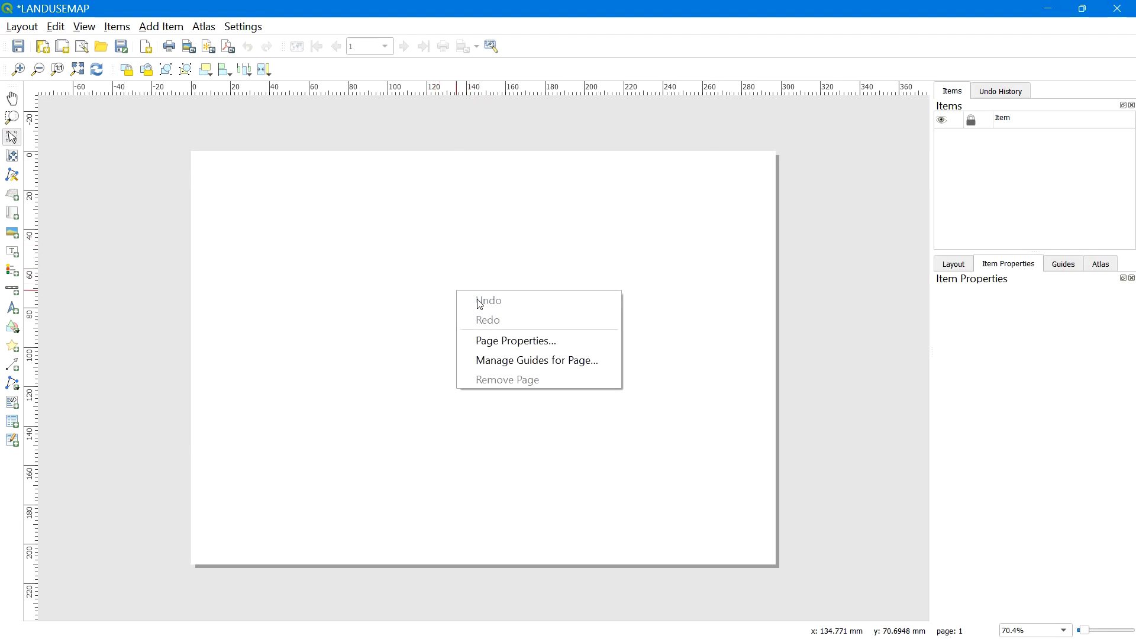
{"action": "left_click", "coordinate": [508, 347]}
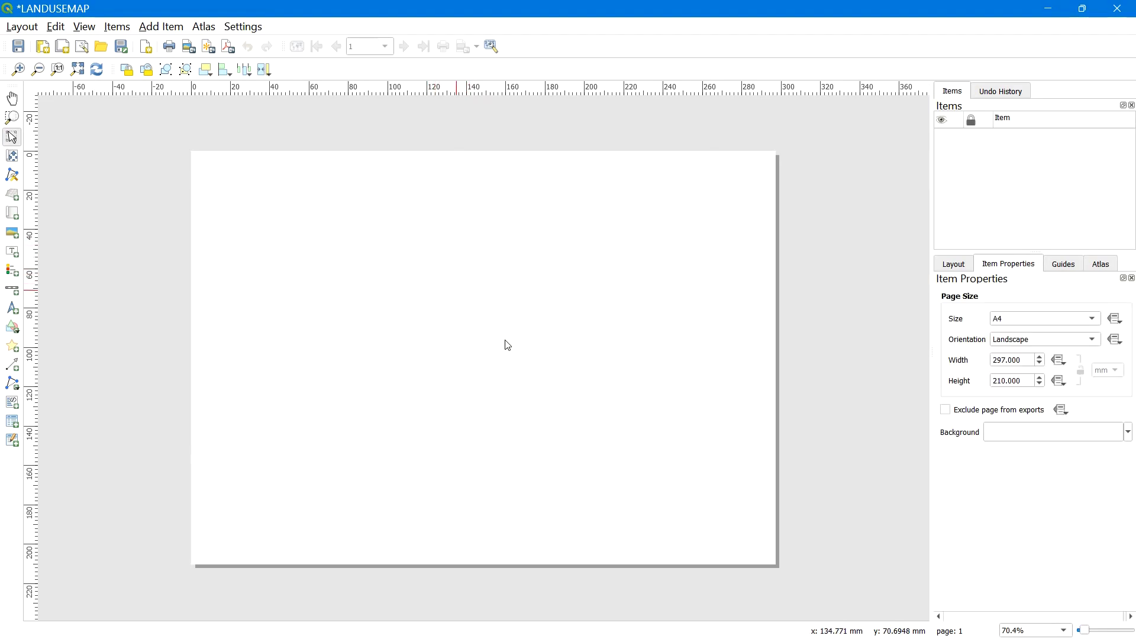
{"action": "left_click", "coordinate": [1012, 327]}
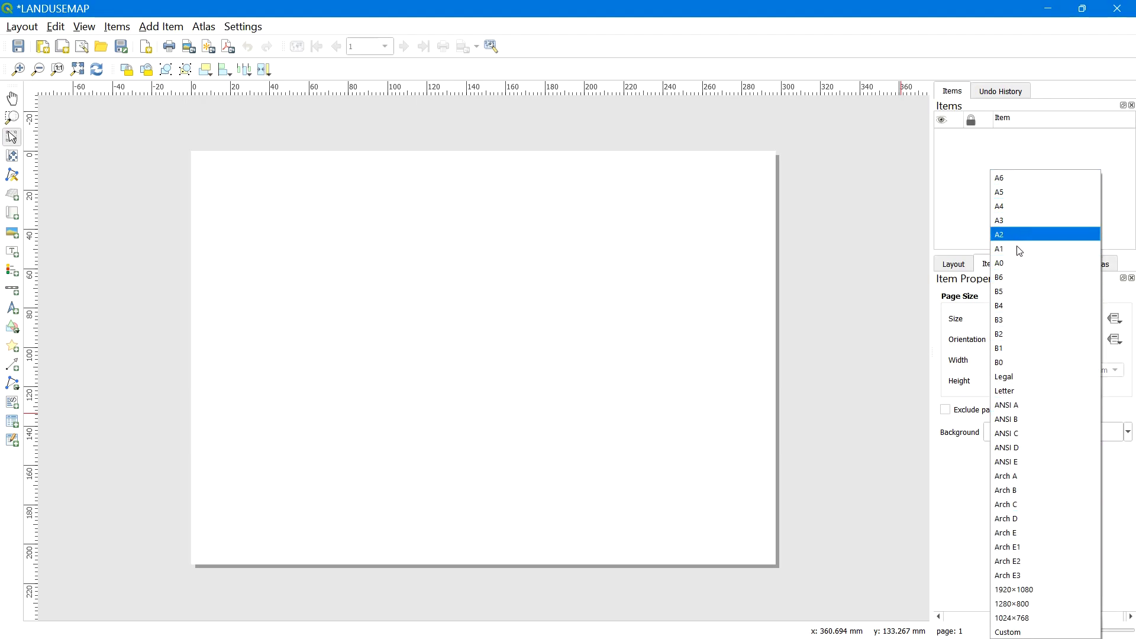
{"action": "left_click", "coordinate": [1034, 206]}
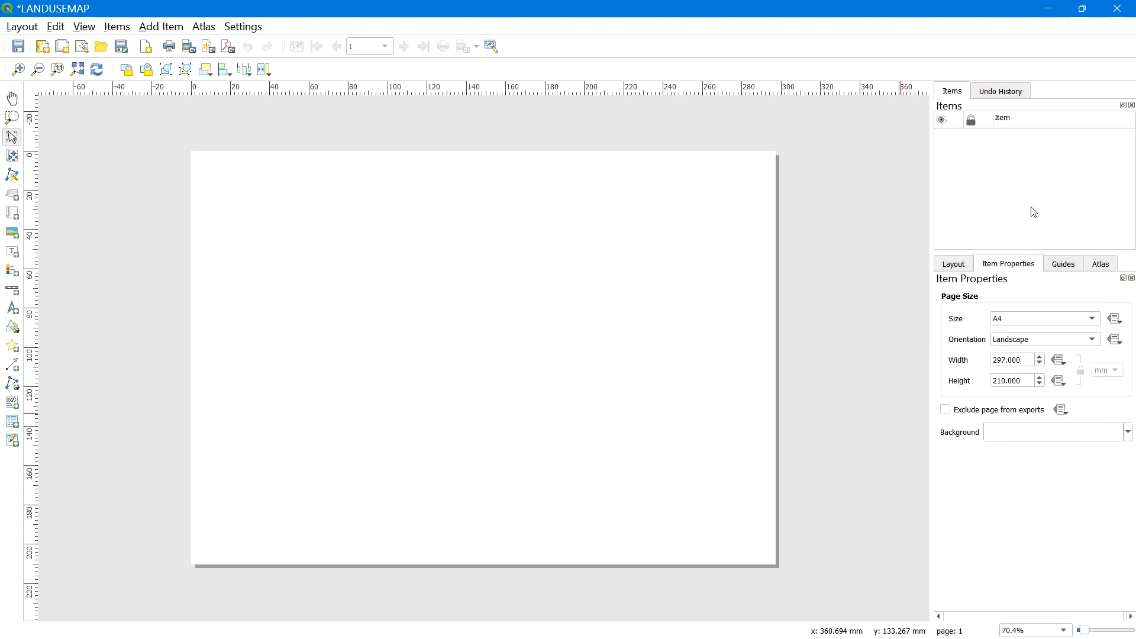
{"action": "left_click", "coordinate": [1049, 342]}
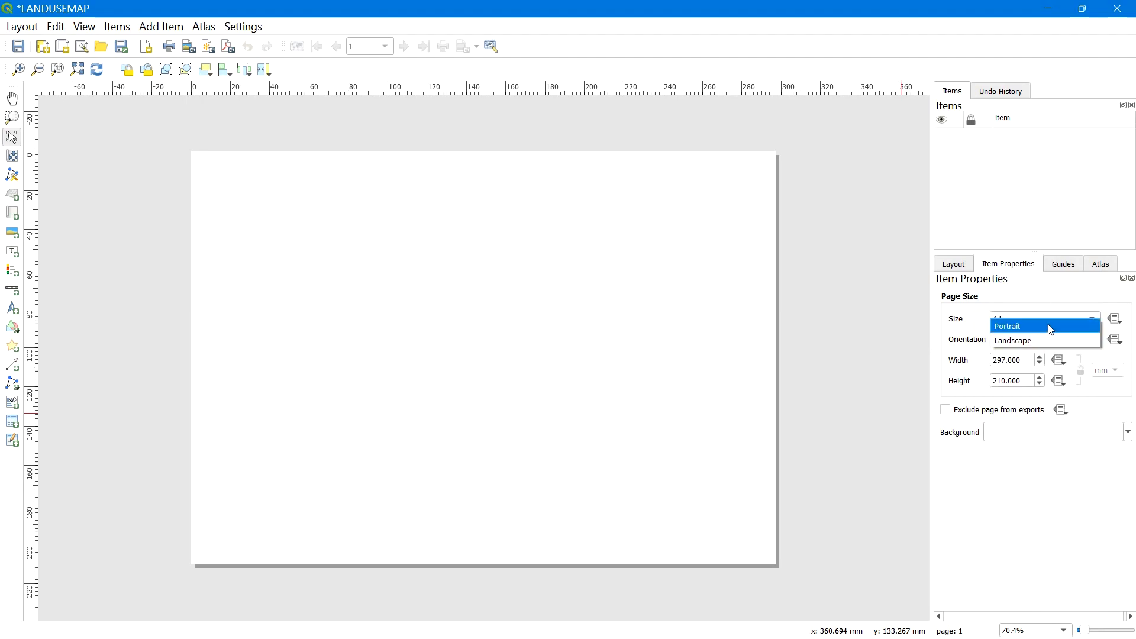
{"action": "left_click", "coordinate": [1046, 333]}
{"action": "left_click", "coordinate": [1037, 347]}
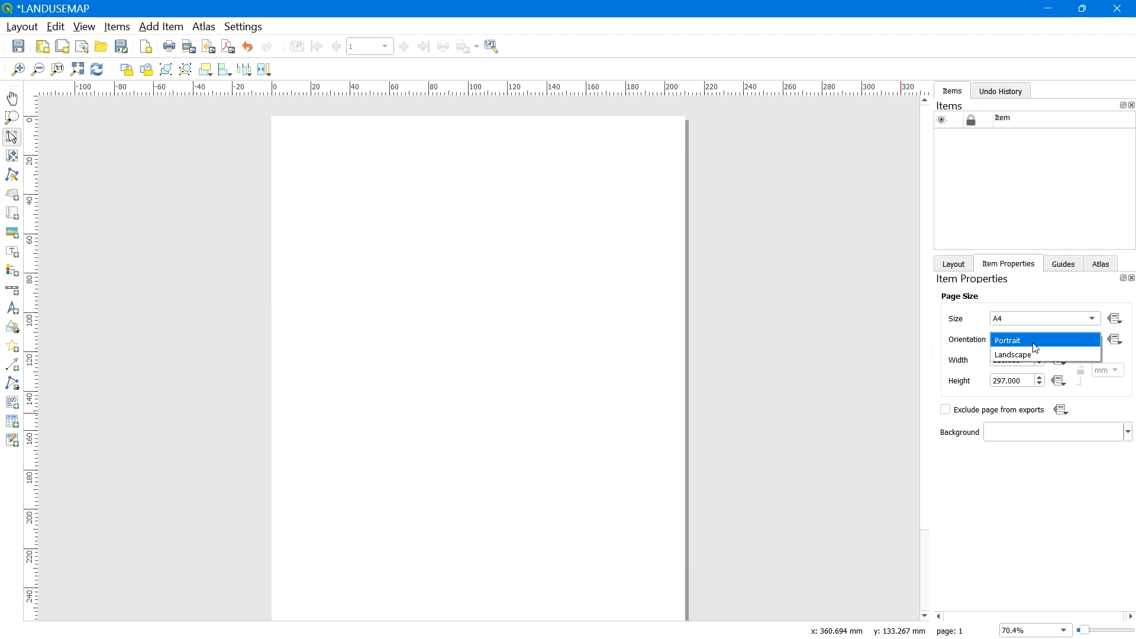
{"action": "left_click", "coordinate": [1031, 354]}
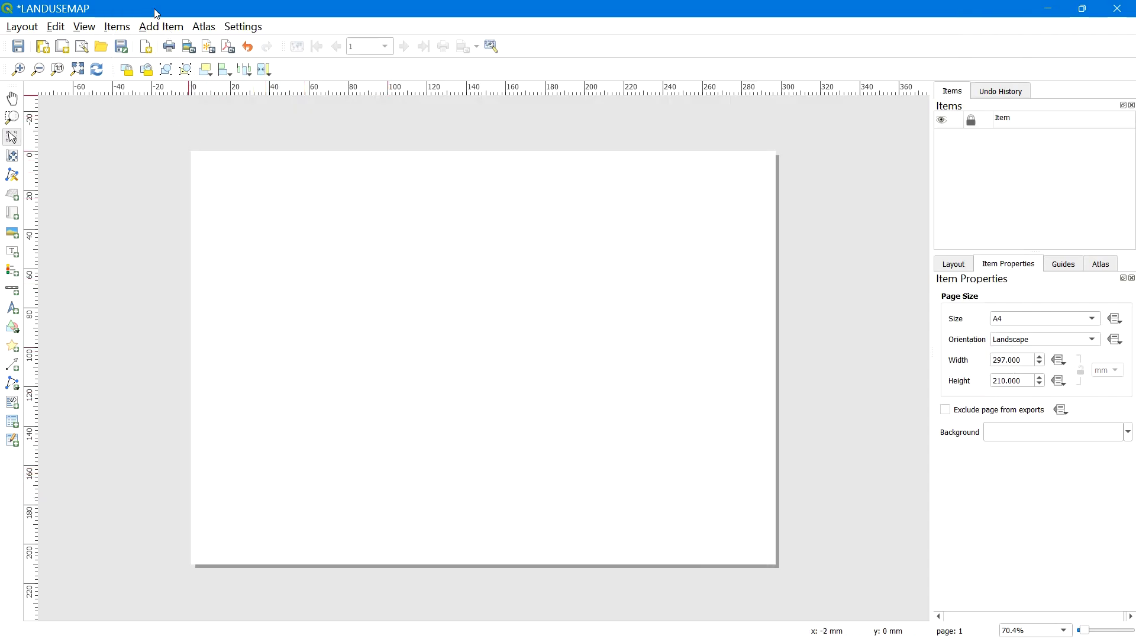
{"action": "left_click", "coordinate": [161, 27]}
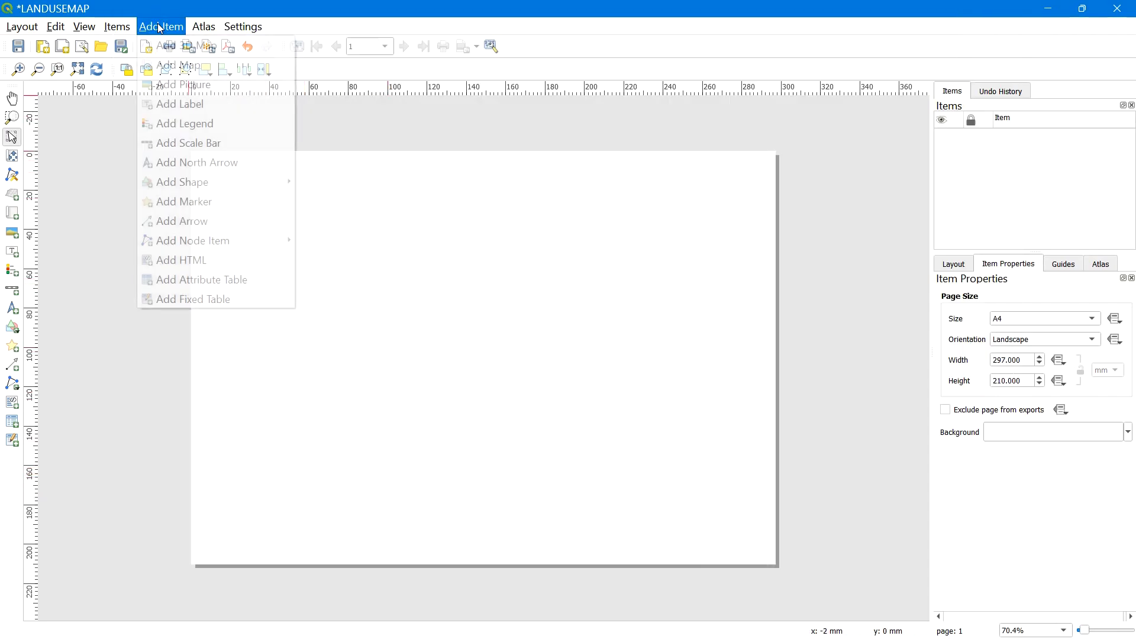
Draw a rectangle frame spanning the full 297 × 210 mm layout page
{"action": "mouse_move", "coordinate": [239, 179]}
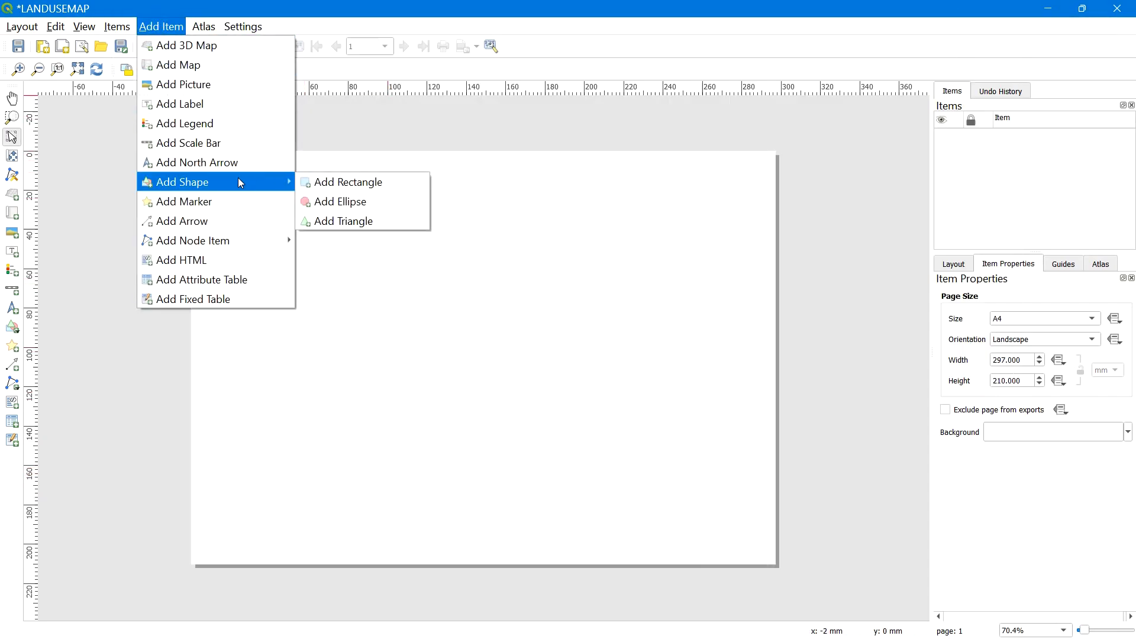
{"action": "left_click", "coordinate": [378, 188]}
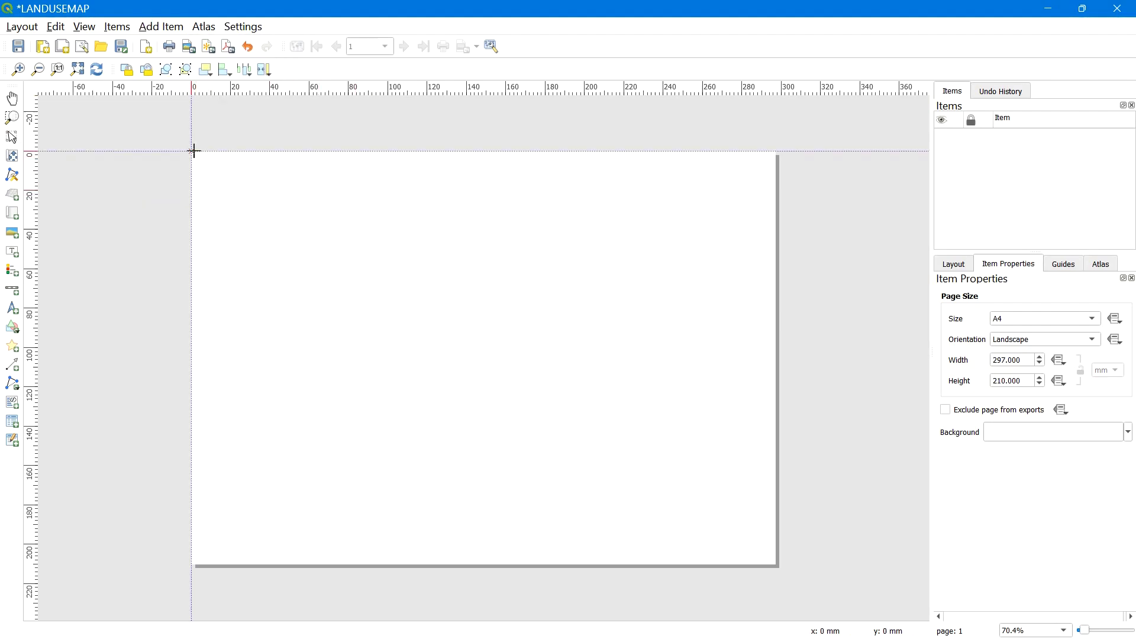
{"action": "left_click_drag", "start_coordinate": [190, 153], "coordinate": [776, 564]}
{"action": "left_click", "coordinate": [849, 482]}
{"action": "left_click", "coordinate": [480, 362]}
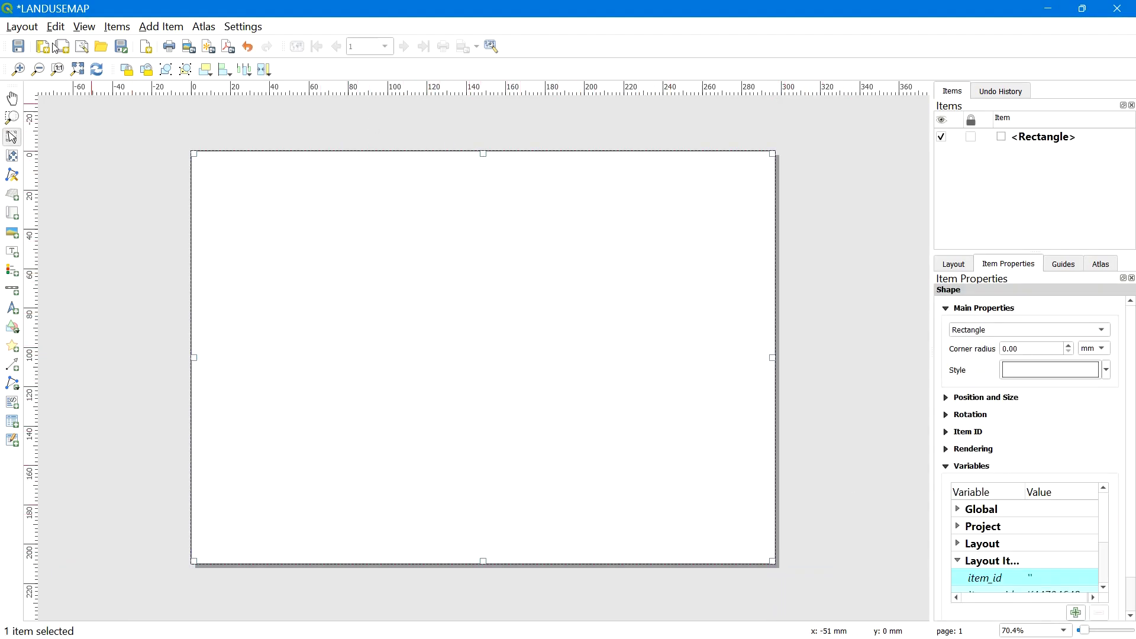
{"action": "left_click", "coordinate": [152, 29]}
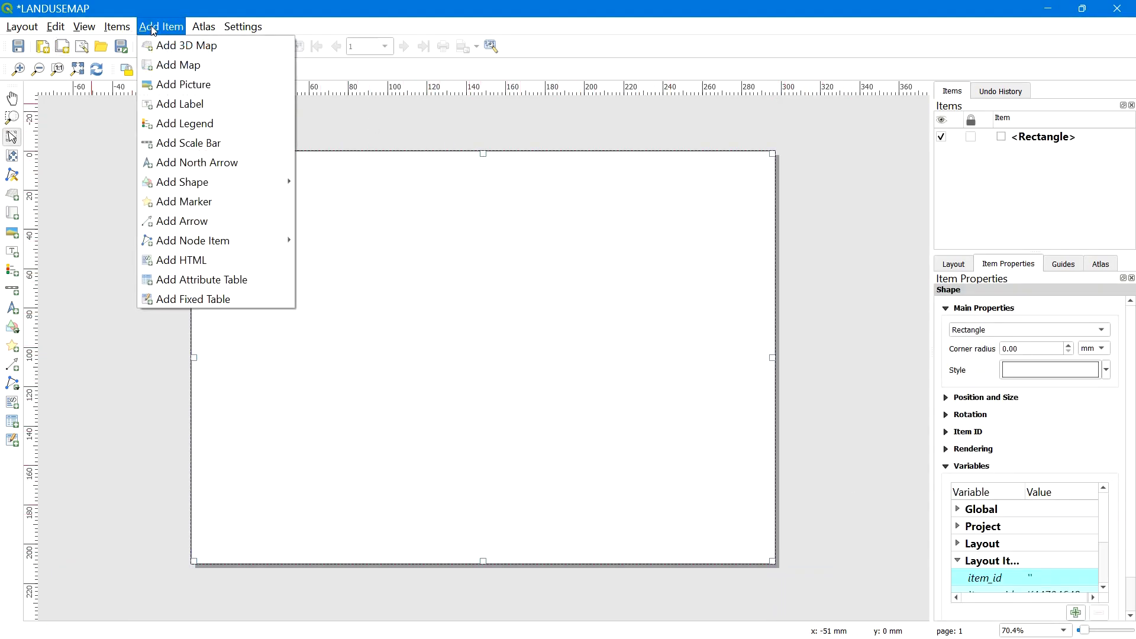
Add a map item on the page's left part and adjust its frame size and position
{"action": "left_click", "coordinate": [185, 69]}
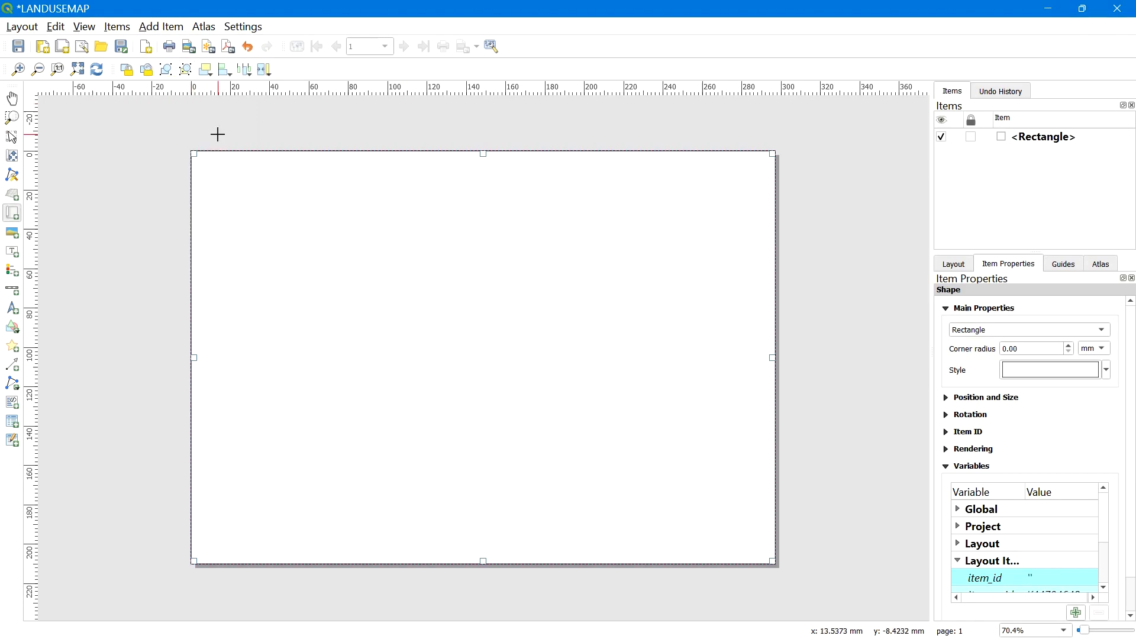
{"action": "left_click_drag", "start_coordinate": [204, 167], "coordinate": [524, 484]}
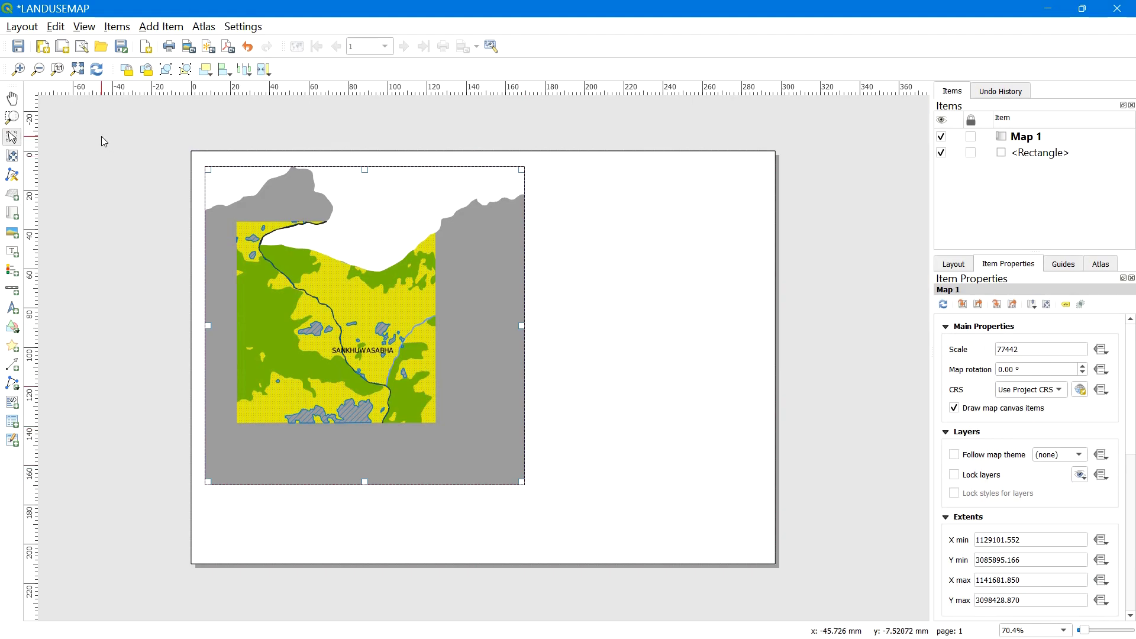
{"action": "left_click", "coordinate": [148, 139]}
{"action": "left_click", "coordinate": [357, 233]}
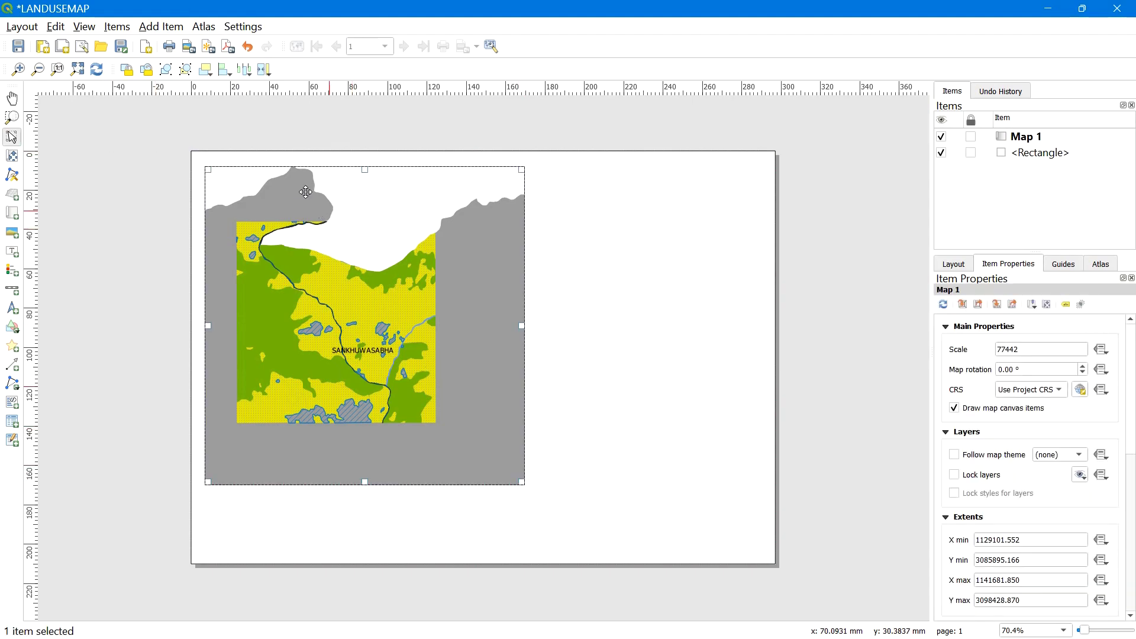
{"action": "mouse_move", "coordinate": [522, 325]}
{"action": "left_mouse_down"}
{"action": "mouse_move", "coordinate": [534, 327]}
{"action": "mouse_move", "coordinate": [525, 329]}
{"action": "left_mouse_up"}
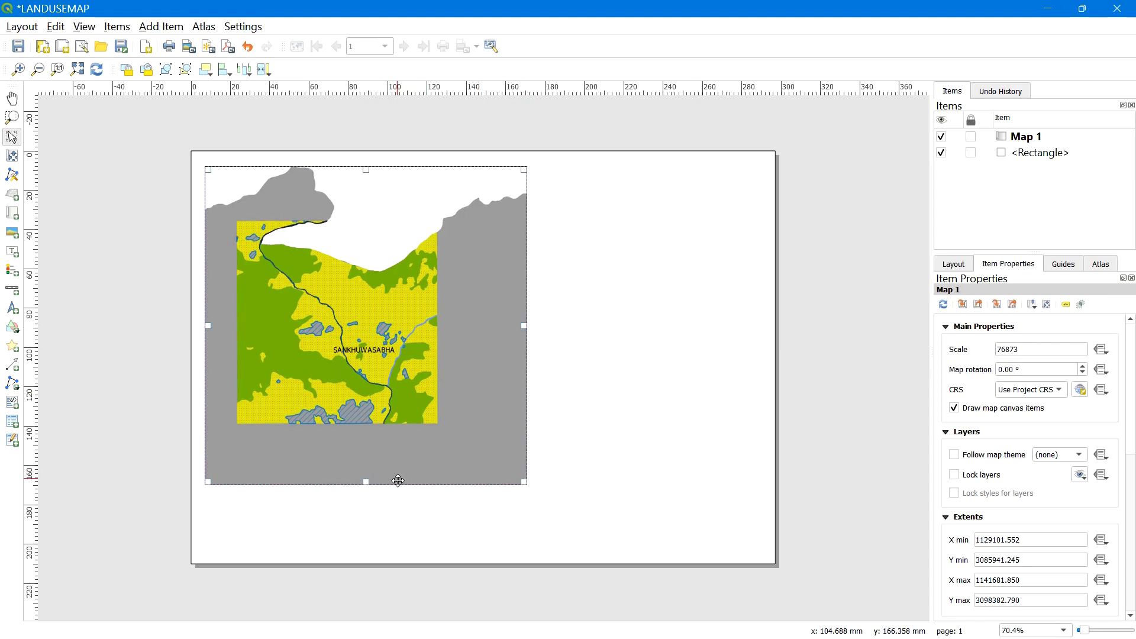
{"action": "left_click_drag", "start_coordinate": [366, 482], "coordinate": [367, 485]}
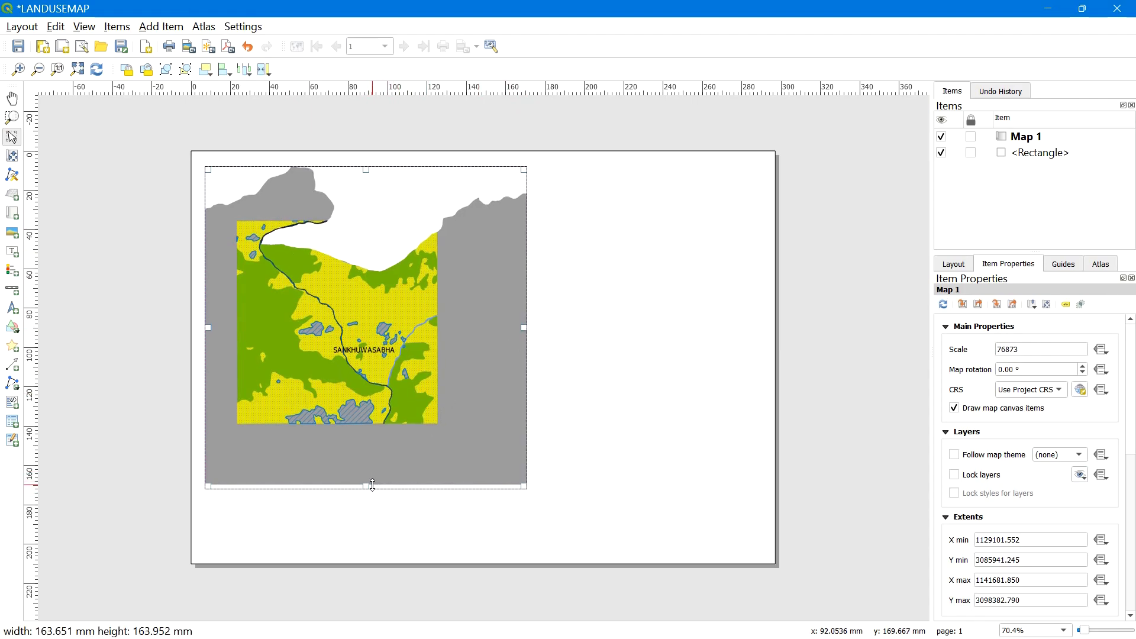
{"action": "mouse_move", "coordinate": [306, 263]}
{"action": "left_mouse_down"}
{"action": "mouse_move", "coordinate": [349, 259]}
{"action": "mouse_move", "coordinate": [307, 256]}
{"action": "left_mouse_up"}
Zoom and recentre the map content to about 1:49553, then nudge the frame down
{"action": "left_click", "coordinate": [12, 157]}
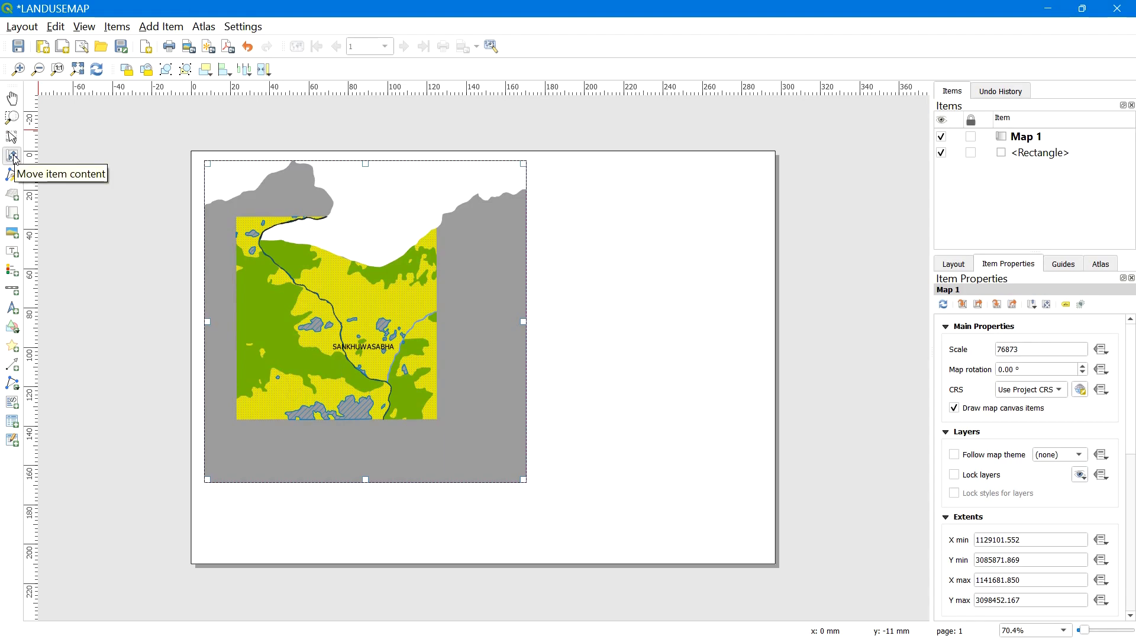
{"action": "scroll", "coordinate": [307, 239], "scroll_direction": "down", "scroll_amount": 1}
{"action": "scroll", "coordinate": [306, 239], "scroll_direction": "up", "scroll_amount": 1}
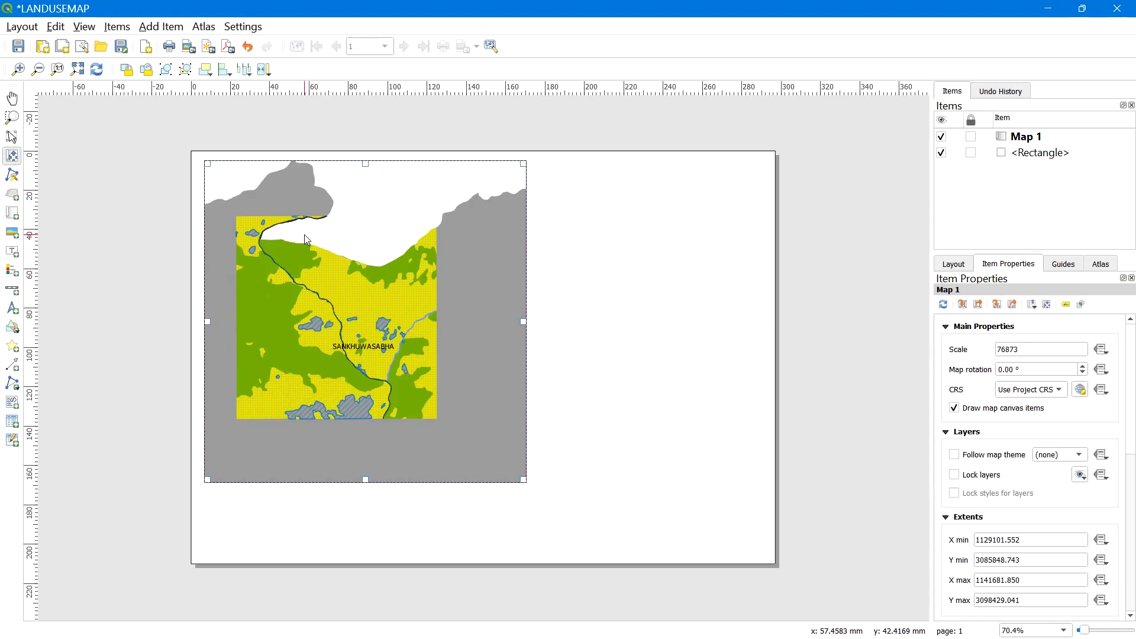
{"action": "scroll", "coordinate": [215, 271], "scroll_direction": "up", "scroll_amount": 1}
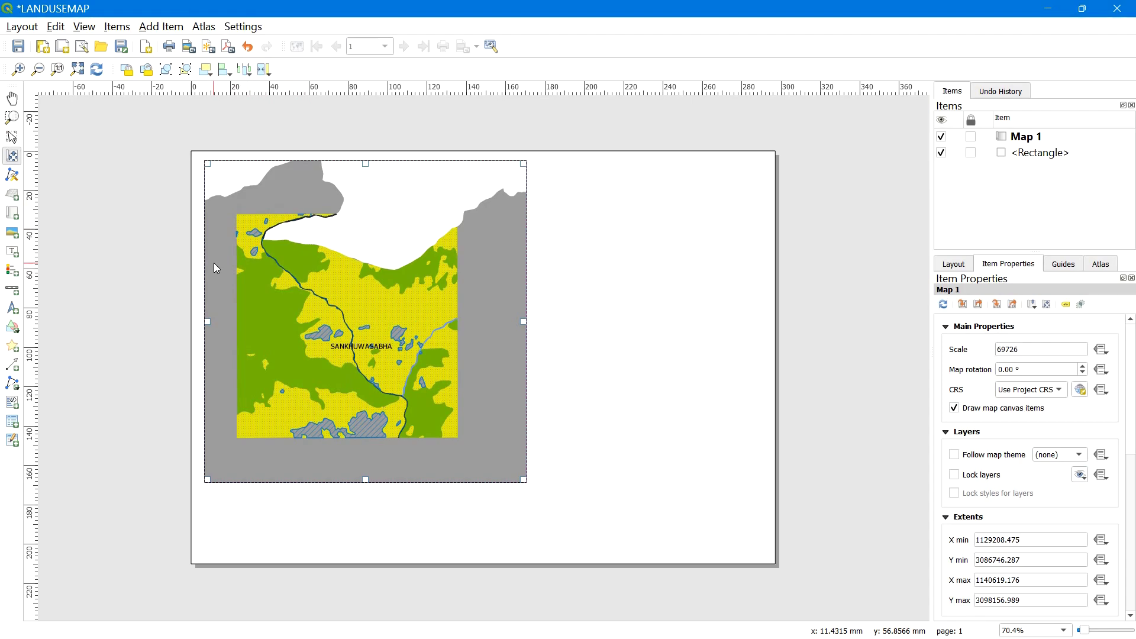
{"action": "scroll", "coordinate": [251, 240], "scroll_direction": "up", "scroll_amount": 2}
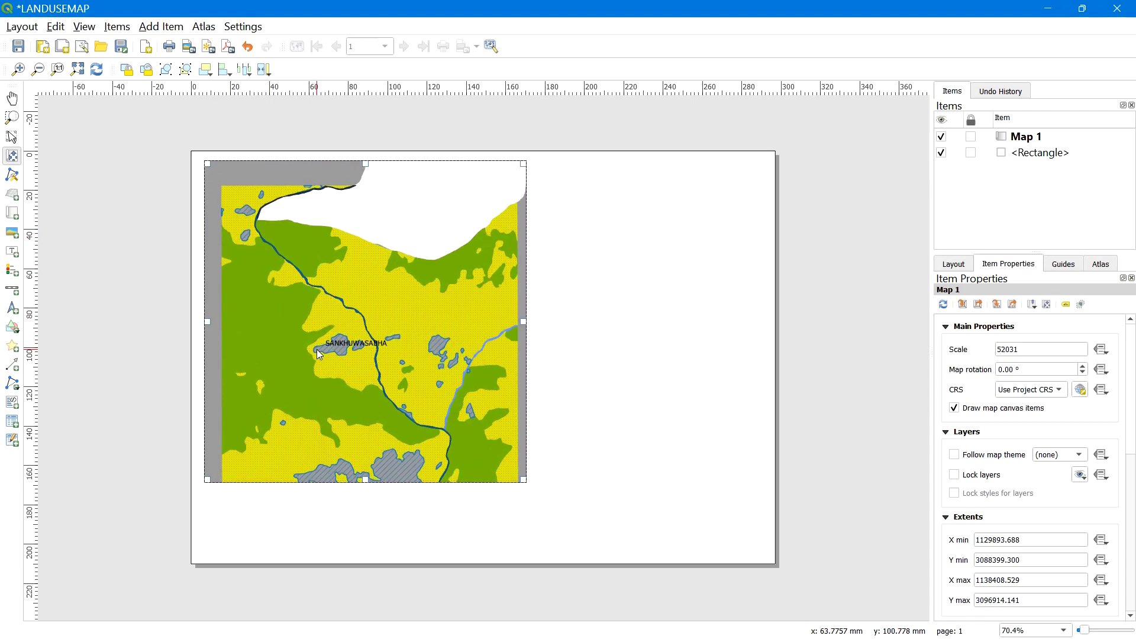
{"action": "left_click_drag", "start_coordinate": [317, 349], "coordinate": [314, 341]}
{"action": "scroll", "coordinate": [302, 321], "scroll_direction": "up", "scroll_amount": 1}
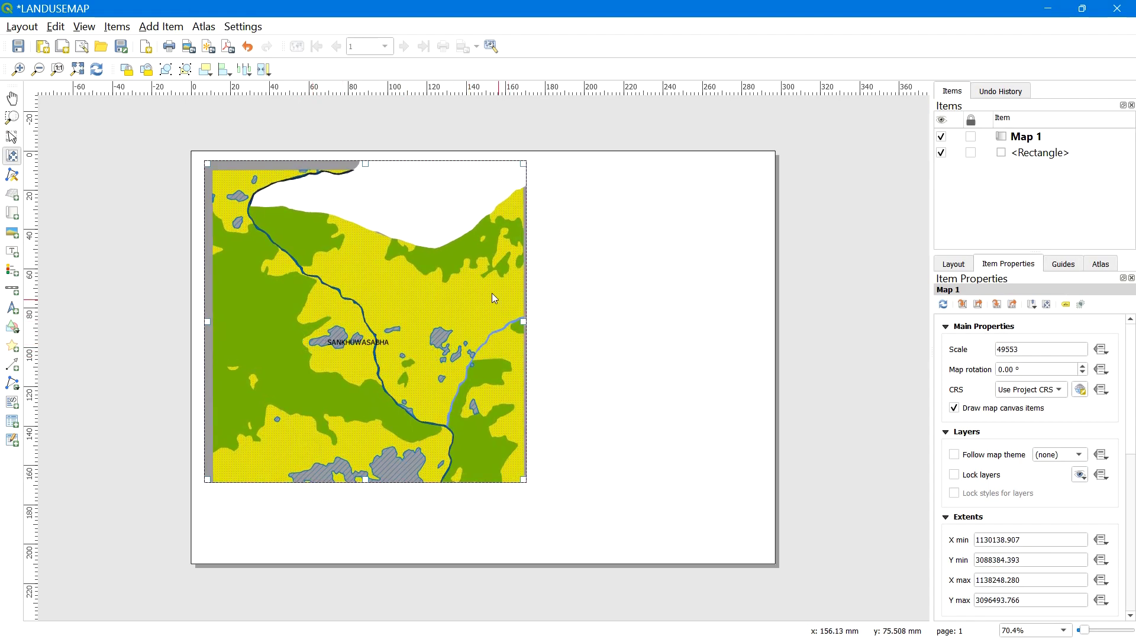
{"action": "left_click", "coordinate": [12, 137]}
{"action": "left_click_drag", "start_coordinate": [213, 238], "coordinate": [212, 242]}
{"action": "left_click", "coordinate": [171, 215]}
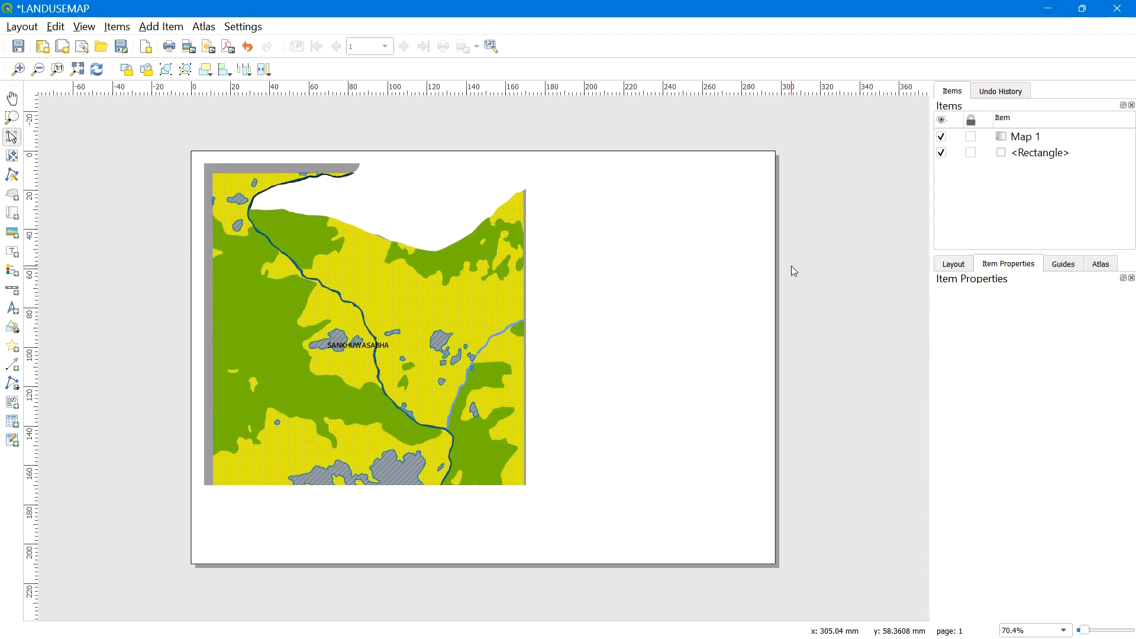
Set Map 1's scale to 50000 in Item Properties
{"action": "left_click", "coordinate": [1026, 137]}
{"action": "left_click", "coordinate": [1038, 143]}
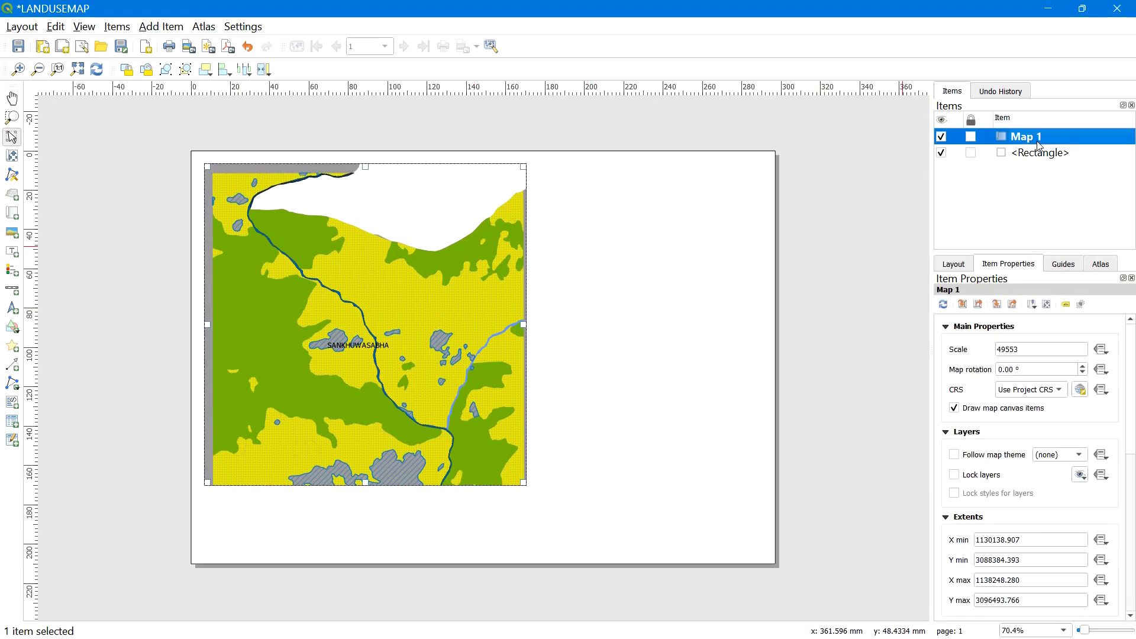
{"action": "right_click", "coordinate": [1027, 137]}
{"action": "left_click", "coordinate": [1057, 170]}
{"action": "double_click", "coordinate": [1011, 349]}
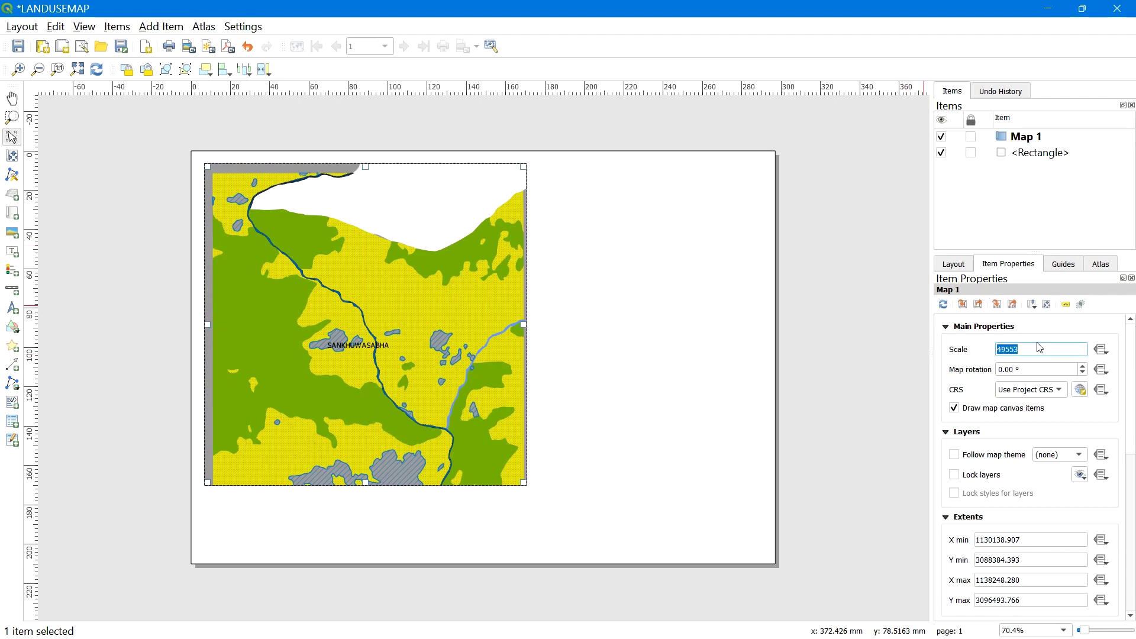
{"action": "key", "text": "Tab"}
{"action": "left_click_drag", "start_coordinate": [1034, 350], "coordinate": [962, 350]}
{"action": "type", "text": "55000"}
{"action": "key", "text": "Return"}
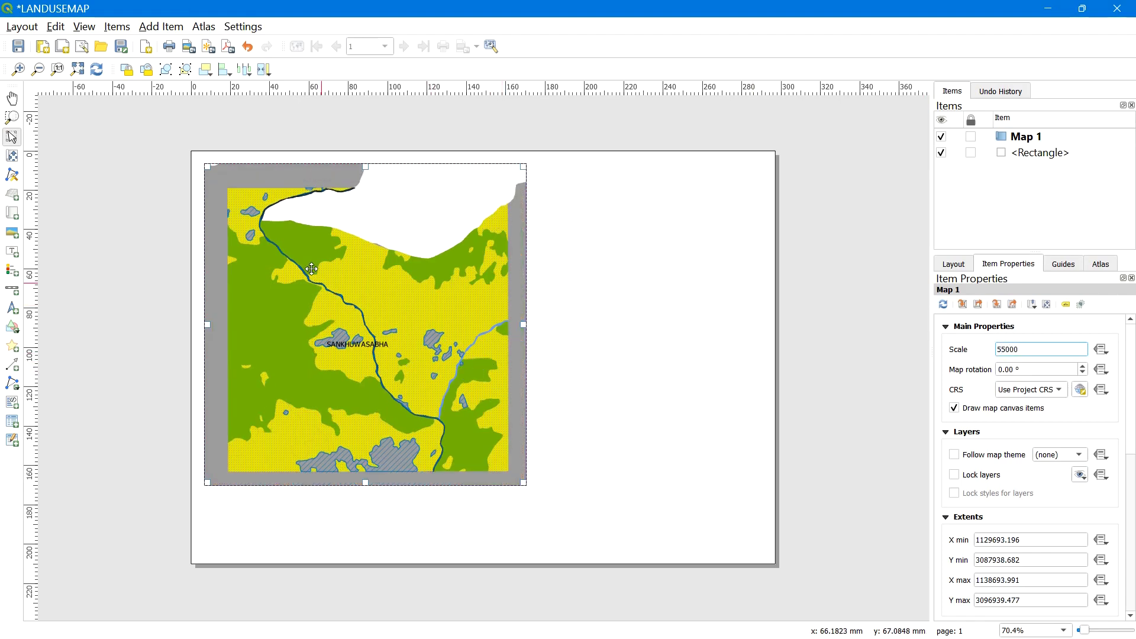
{"action": "double_click", "coordinate": [1027, 350]}
{"action": "type", "text": "45000"}
{"action": "key", "text": "Return"}
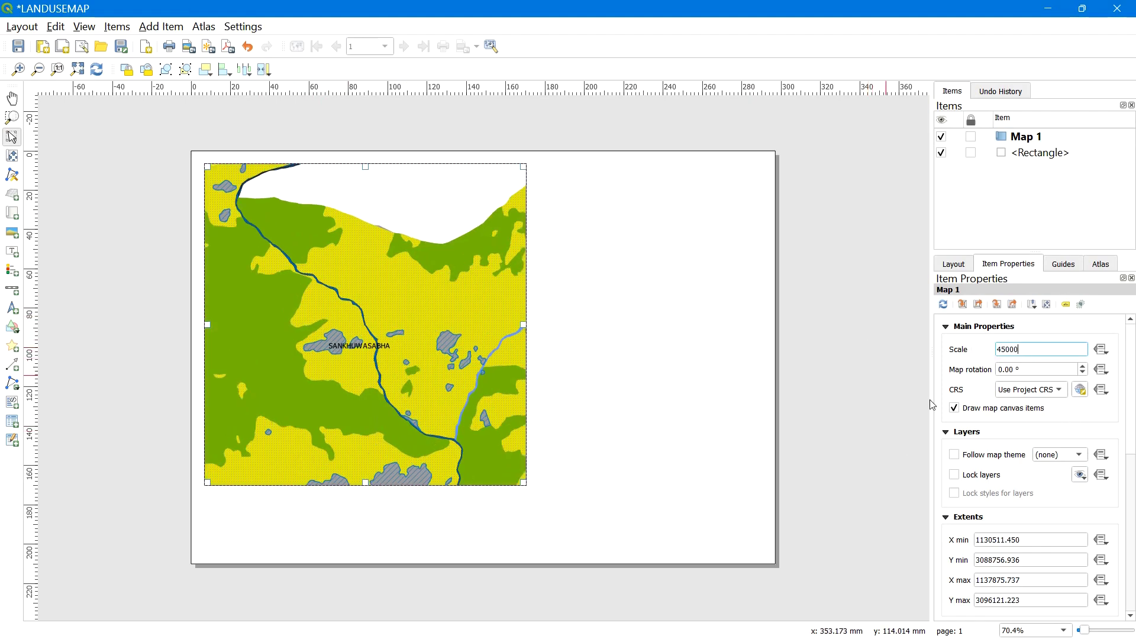
{"action": "double_click", "coordinate": [1038, 353]}
{"action": "type", "text": "5"}
{"action": "key", "text": "Return"}
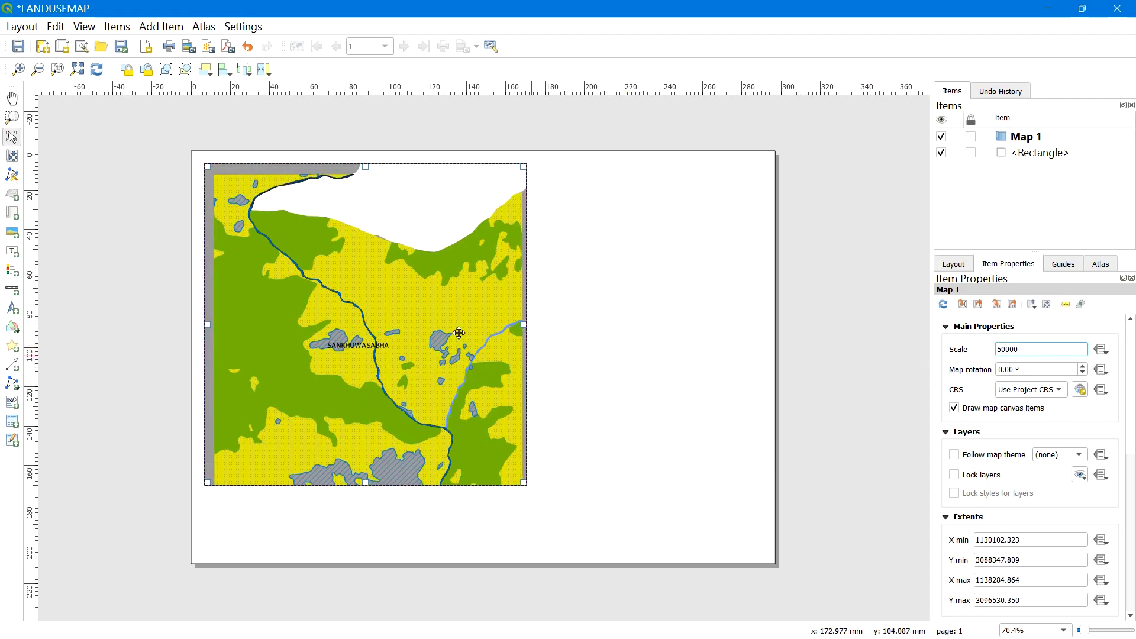
Shift the map frame slightly on the page so the land-use area fills it
{"action": "left_click", "coordinate": [12, 98]}
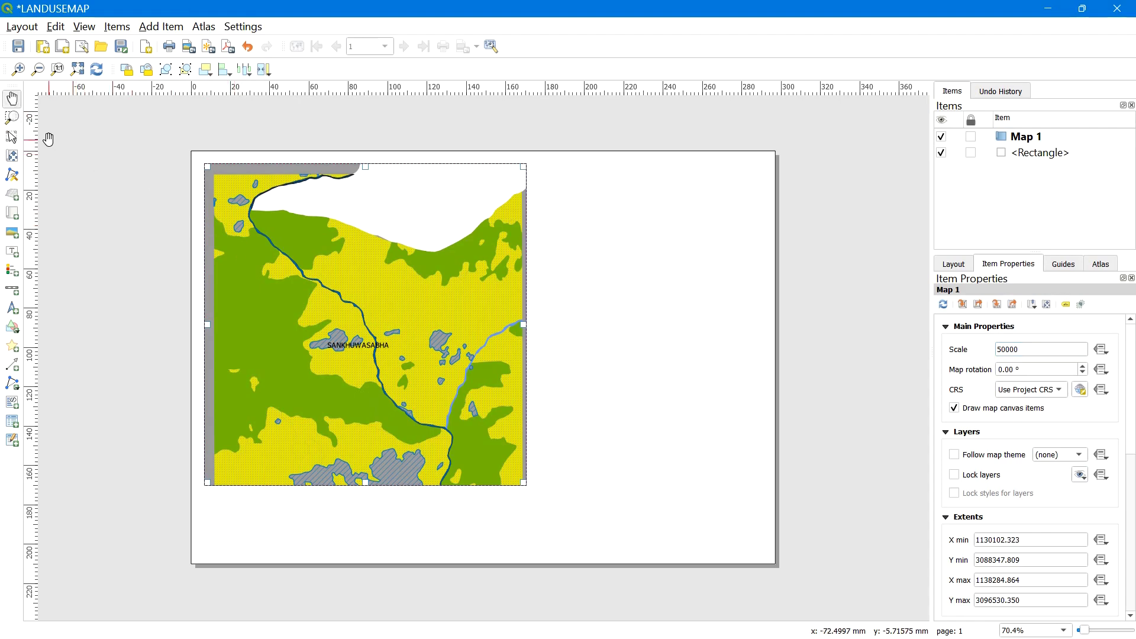
{"action": "left_click", "coordinate": [11, 137]}
{"action": "left_click_drag", "start_coordinate": [348, 320], "coordinate": [300, 286]}
{"action": "left_click", "coordinate": [12, 156]}
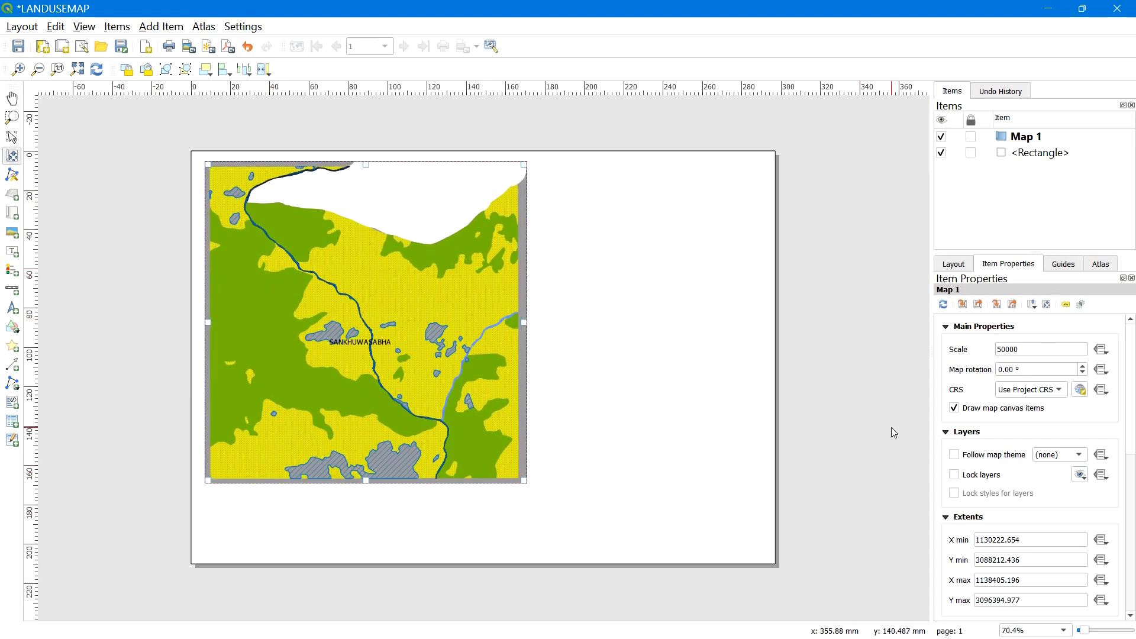
Add Grid 1 to Map 1 and open its Modify Grid settings
{"action": "scroll", "coordinate": [982, 474], "scroll_direction": "down", "scroll_amount": 5}
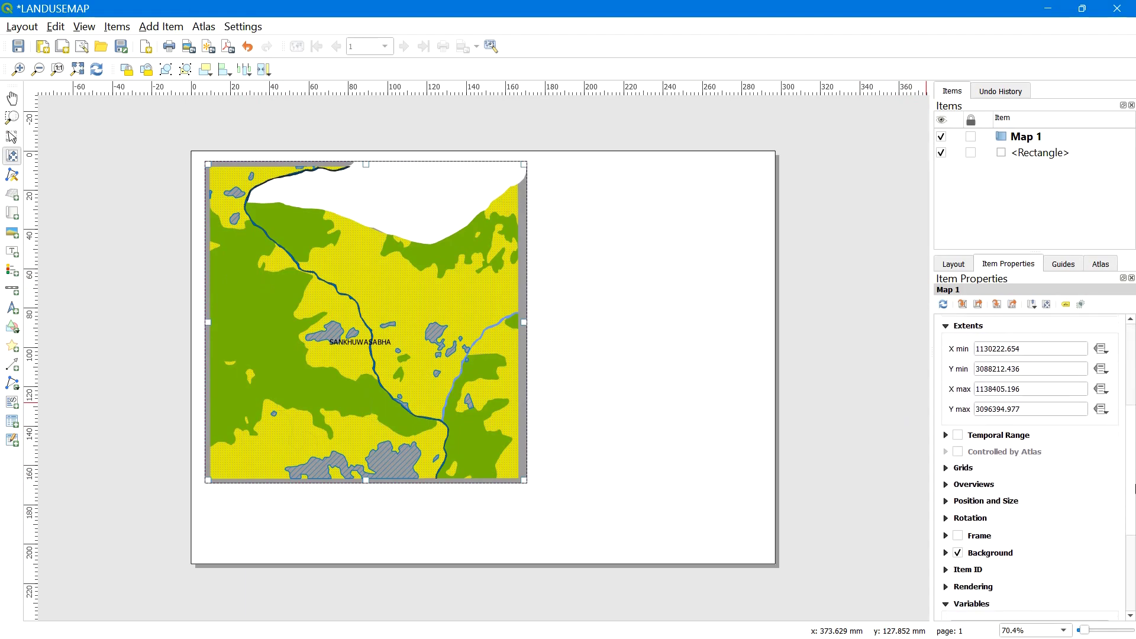
{"action": "left_click", "coordinate": [946, 443]}
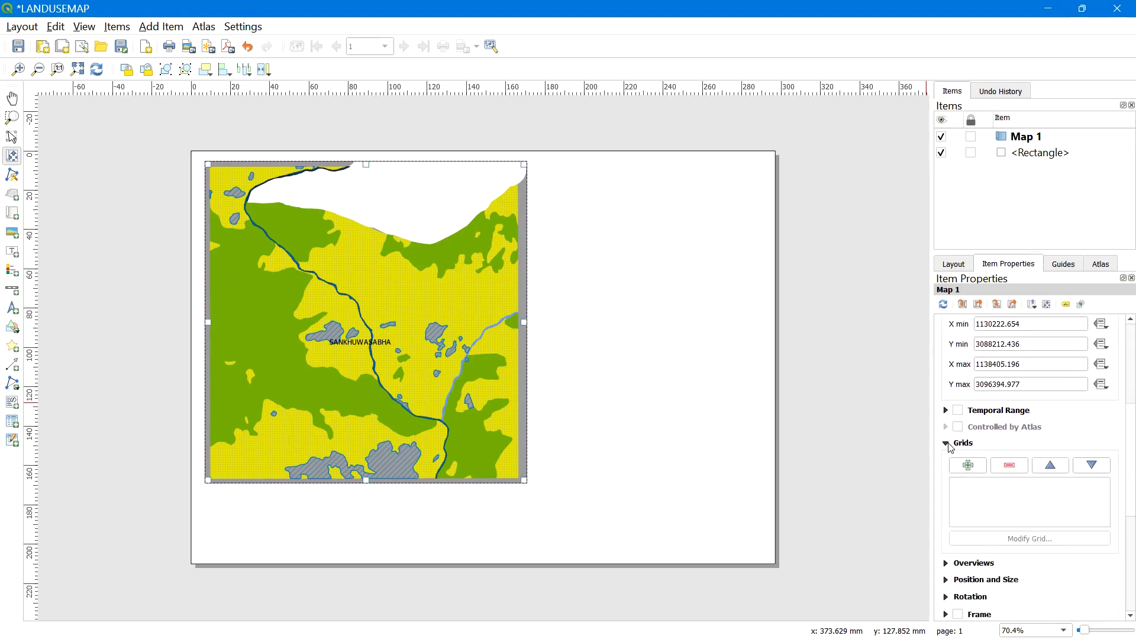
{"action": "left_click", "coordinate": [967, 466]}
{"action": "left_click", "coordinate": [982, 488]}
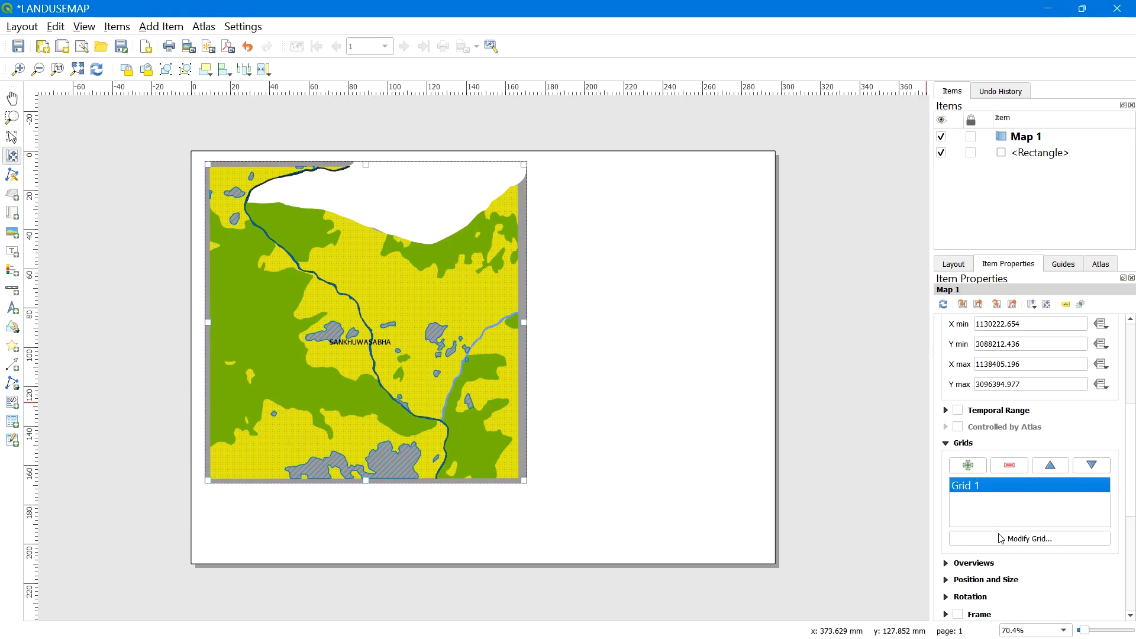
{"action": "left_click", "coordinate": [1030, 539]}
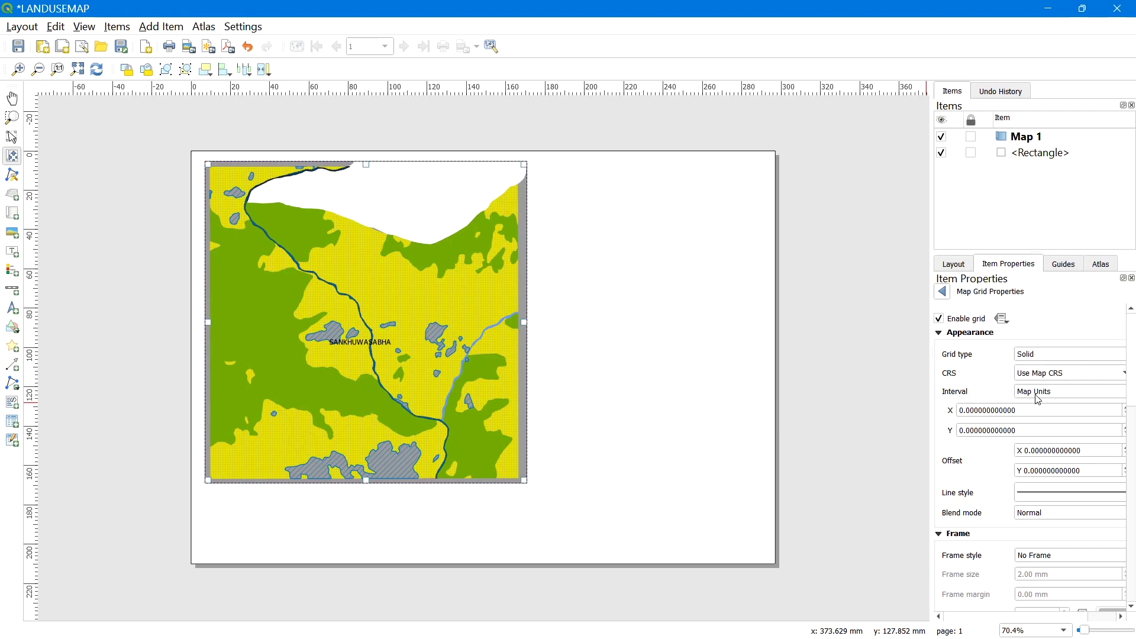
{"action": "left_click", "coordinate": [995, 408]}
{"action": "left_click_drag", "start_coordinate": [1015, 410], "coordinate": [944, 408]}
{"action": "left_click_drag", "start_coordinate": [1018, 430], "coordinate": [916, 426]}
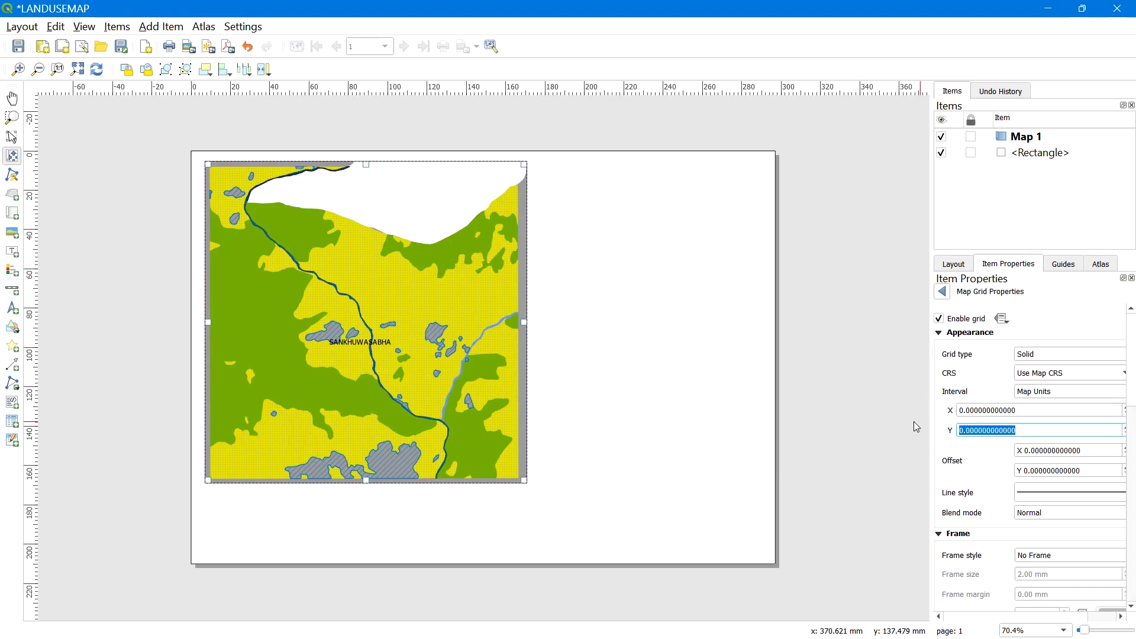
{"action": "left_click", "coordinate": [941, 292]}
{"action": "left_click_drag", "start_coordinate": [1133, 451], "coordinate": [1129, 348]}
{"action": "double_click", "coordinate": [1028, 350]}
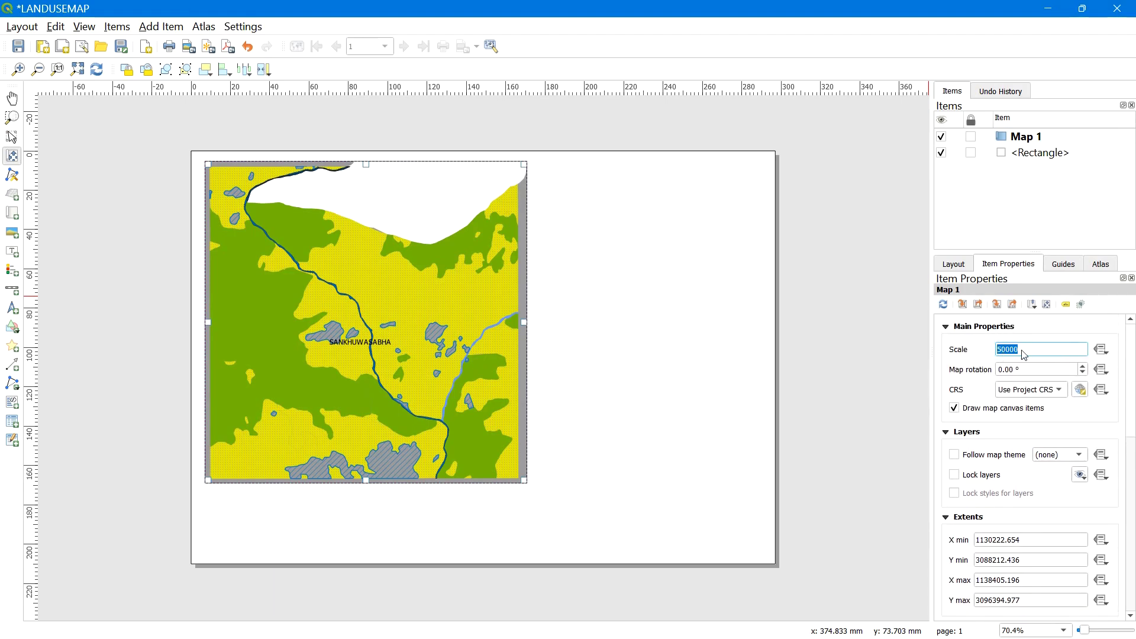
{"action": "left_click_drag", "start_coordinate": [1133, 367], "coordinate": [1133, 450]}
{"action": "left_click", "coordinate": [1019, 494]}
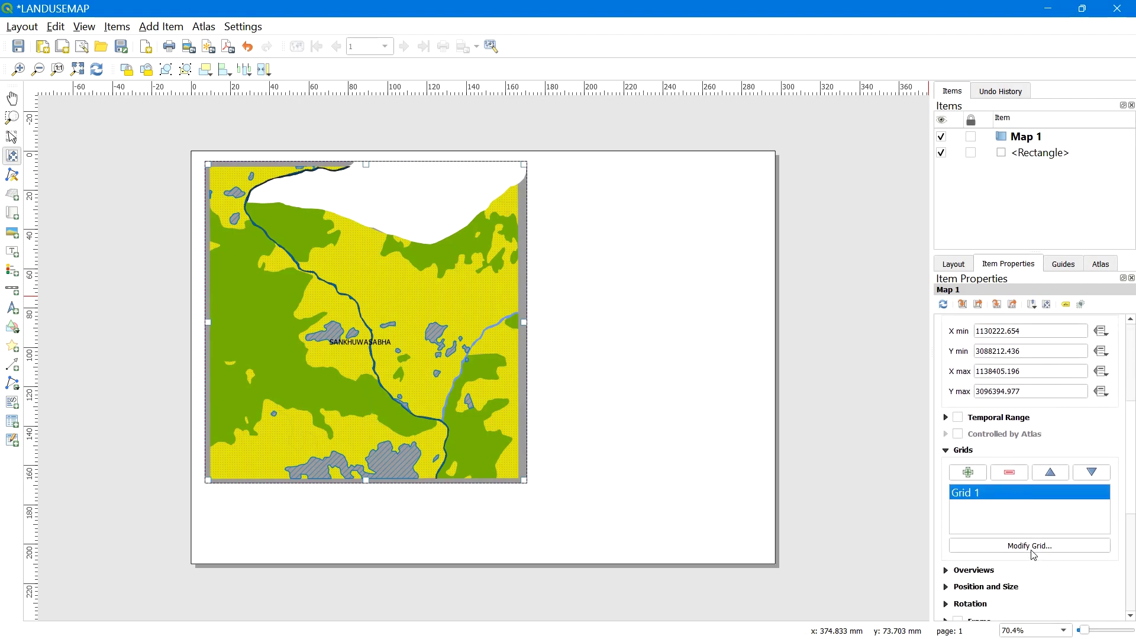
{"action": "left_click", "coordinate": [1029, 545]}
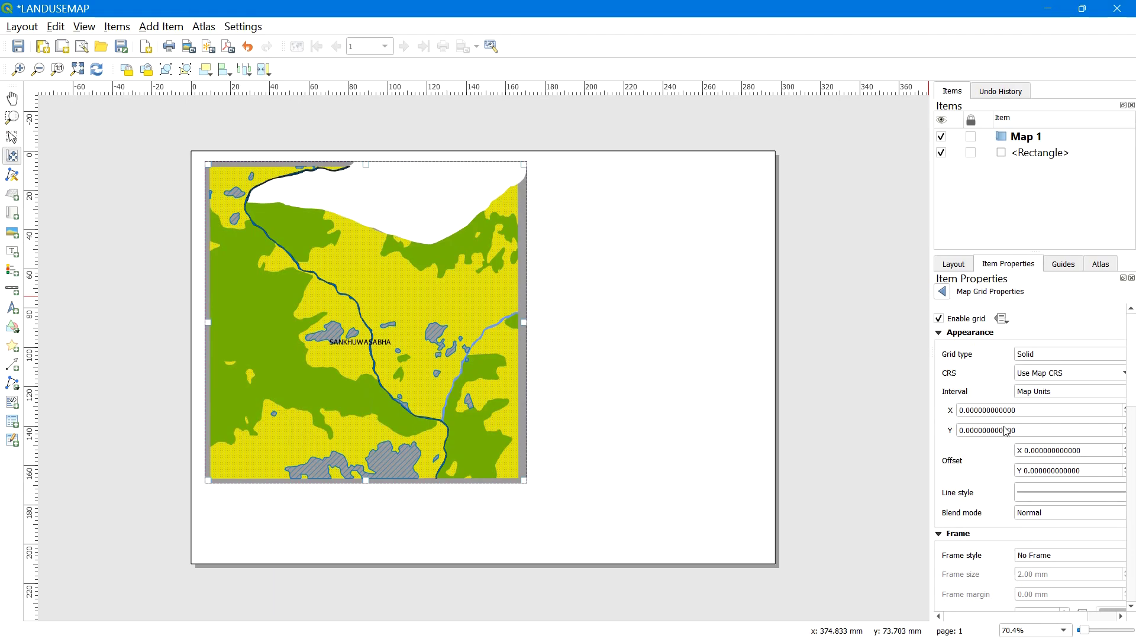
Set Grid 1's X and Y intervals to 2500 map units
{"action": "double_click", "coordinate": [1006, 410]}
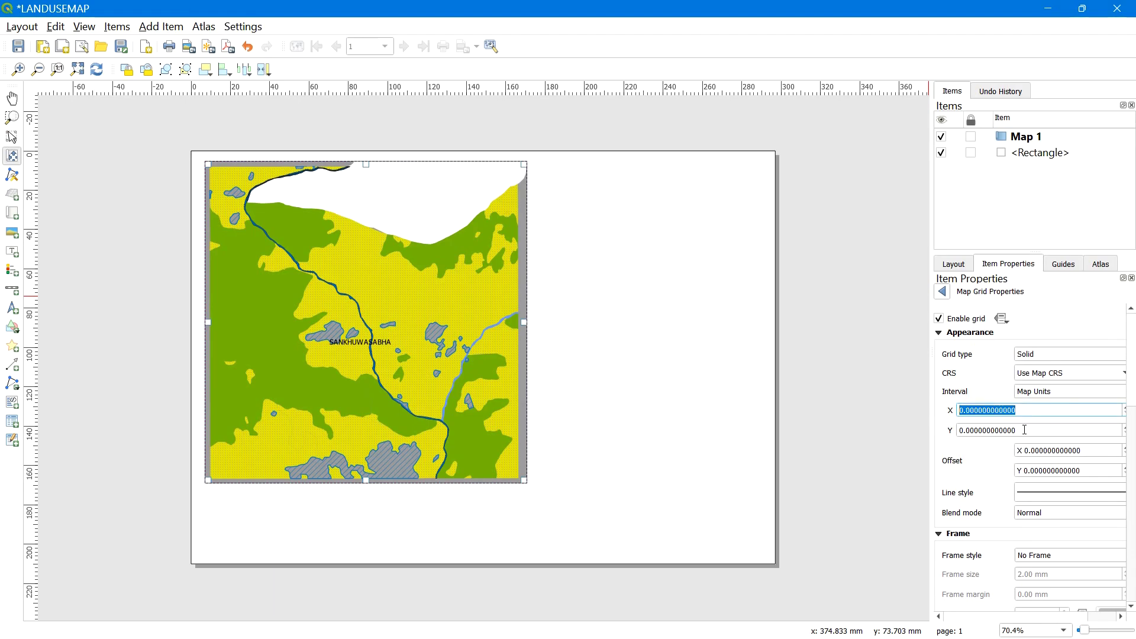
{"action": "double_click", "coordinate": [1025, 430]}
{"action": "key", "text": "shift+Tab"}
{"action": "type", "text": "2"}
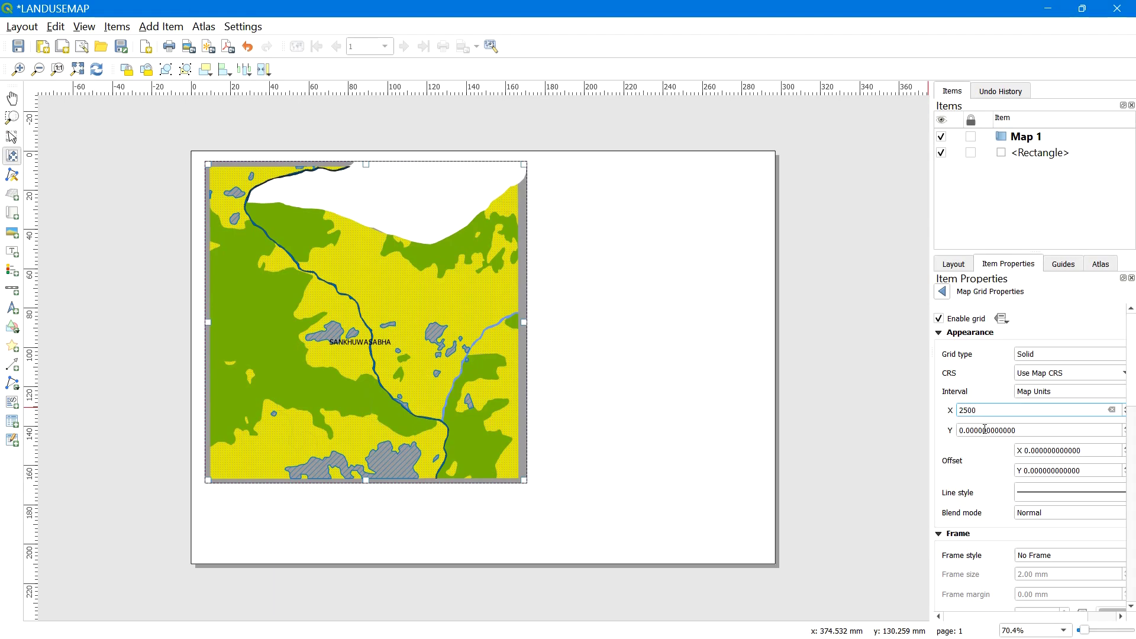
{"action": "left_click", "coordinate": [985, 430]}
{"action": "double_click", "coordinate": [1028, 430]}
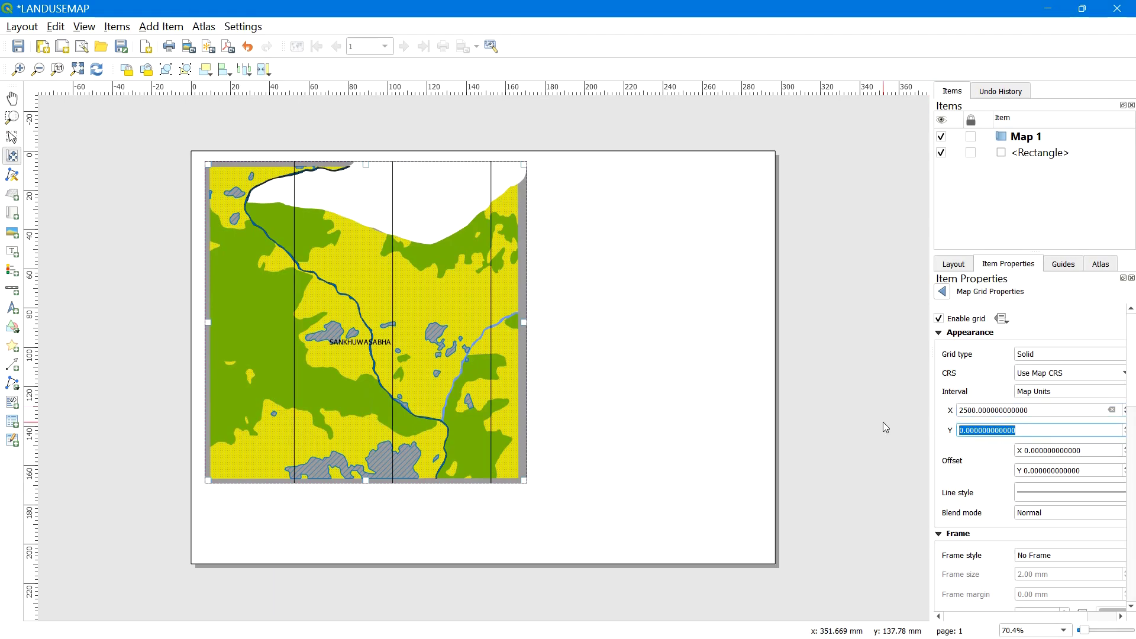
{"action": "type", "text": "2500"}
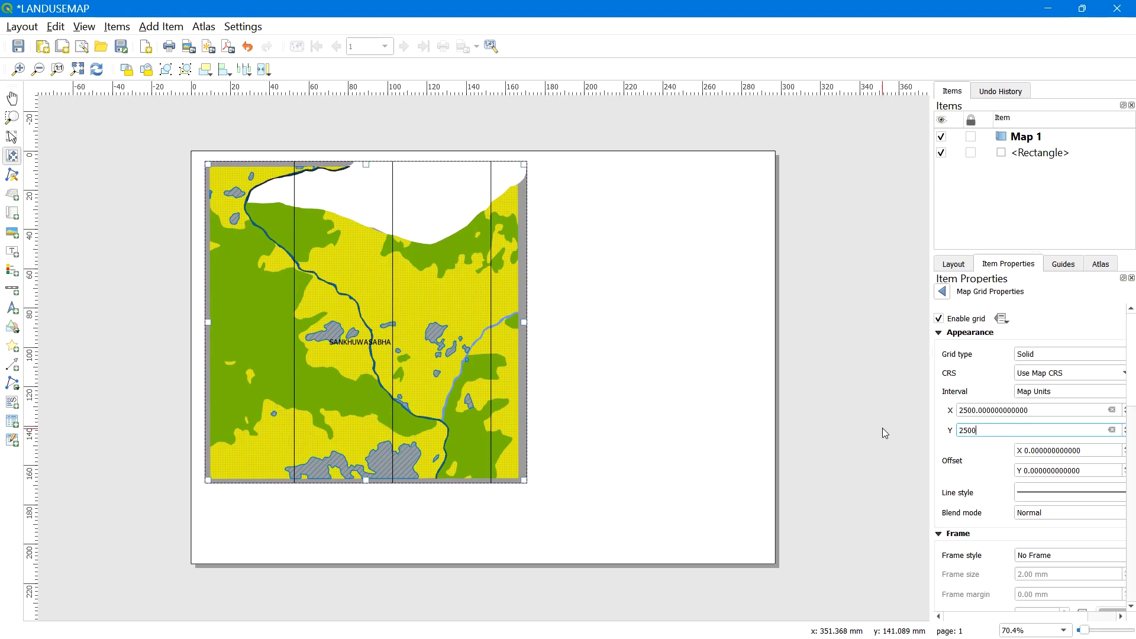
{"action": "left_click", "coordinate": [1042, 409]}
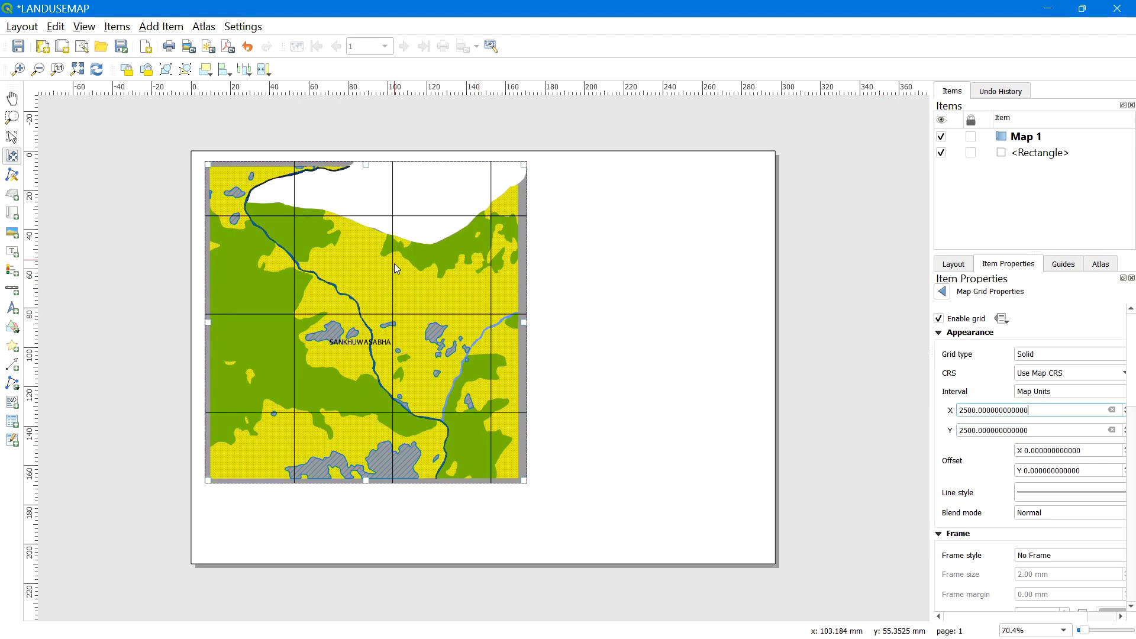
{"action": "left_click_drag", "start_coordinate": [1128, 431], "coordinate": [1131, 538]}
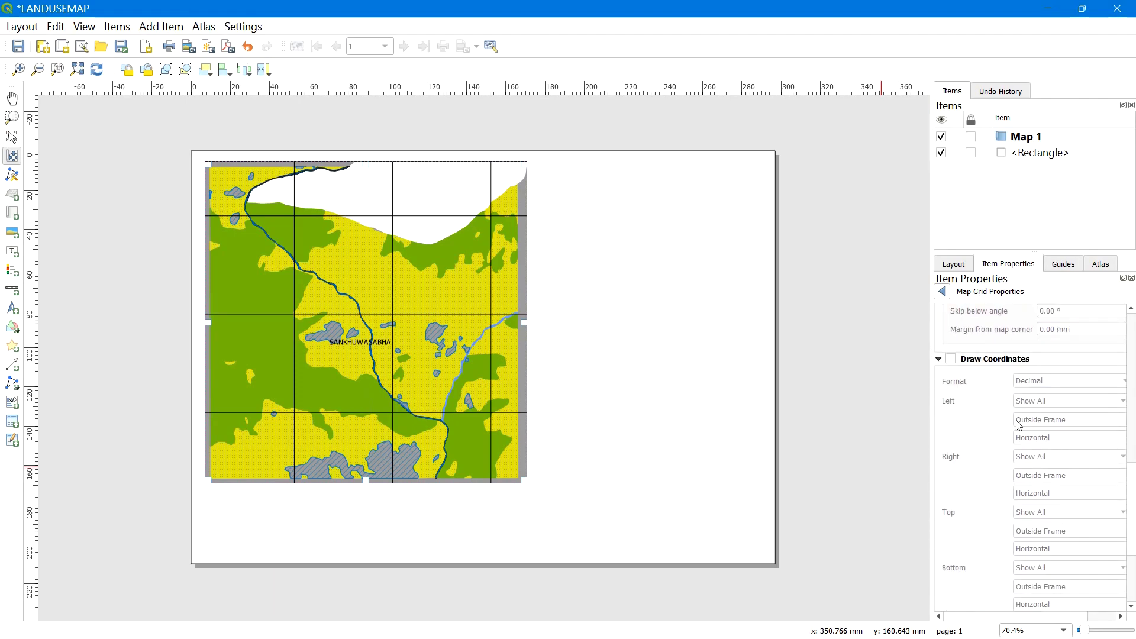
Enable grid coordinates and set left and right labels to Vertical Ascending
{"action": "left_click", "coordinate": [951, 359]}
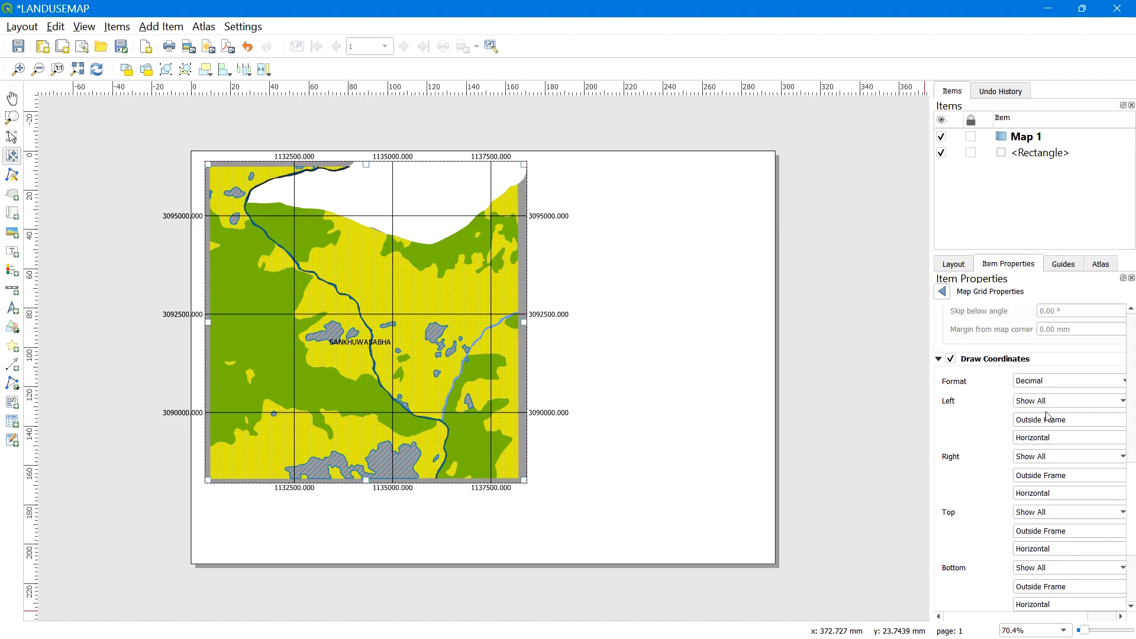
{"action": "left_click", "coordinate": [1031, 444]}
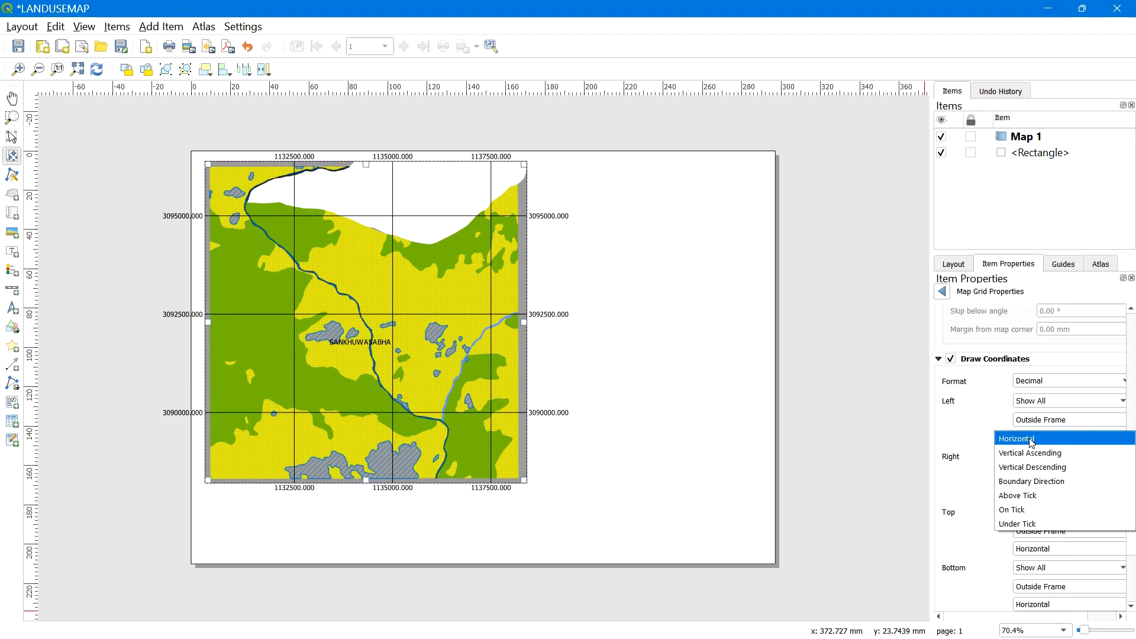
{"action": "left_click", "coordinate": [1026, 458]}
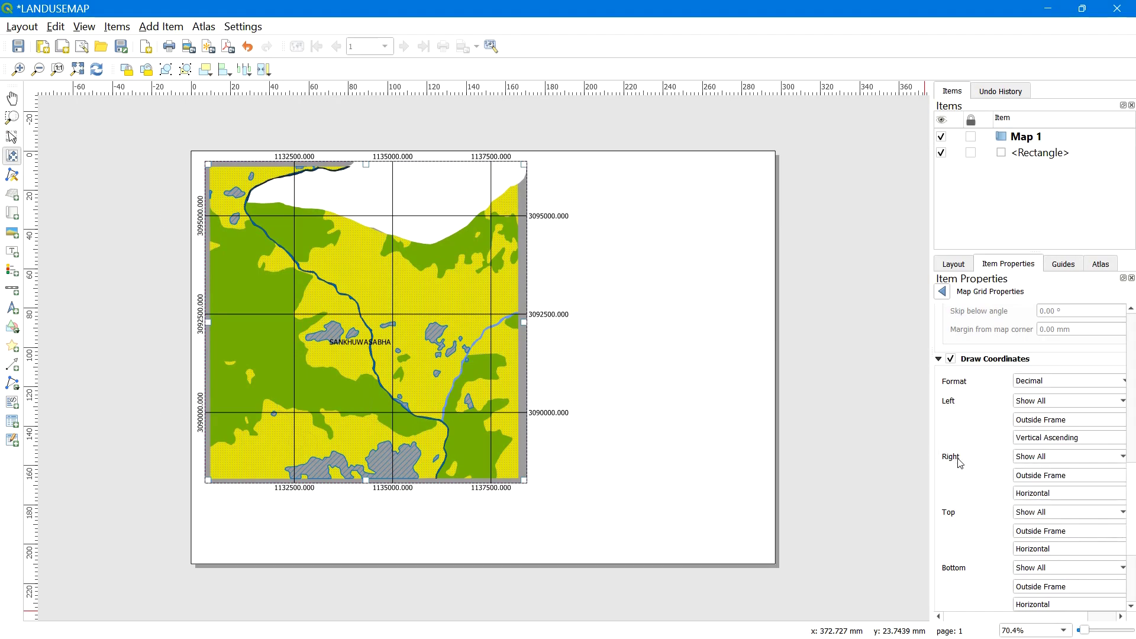
{"action": "left_click", "coordinate": [1048, 498]}
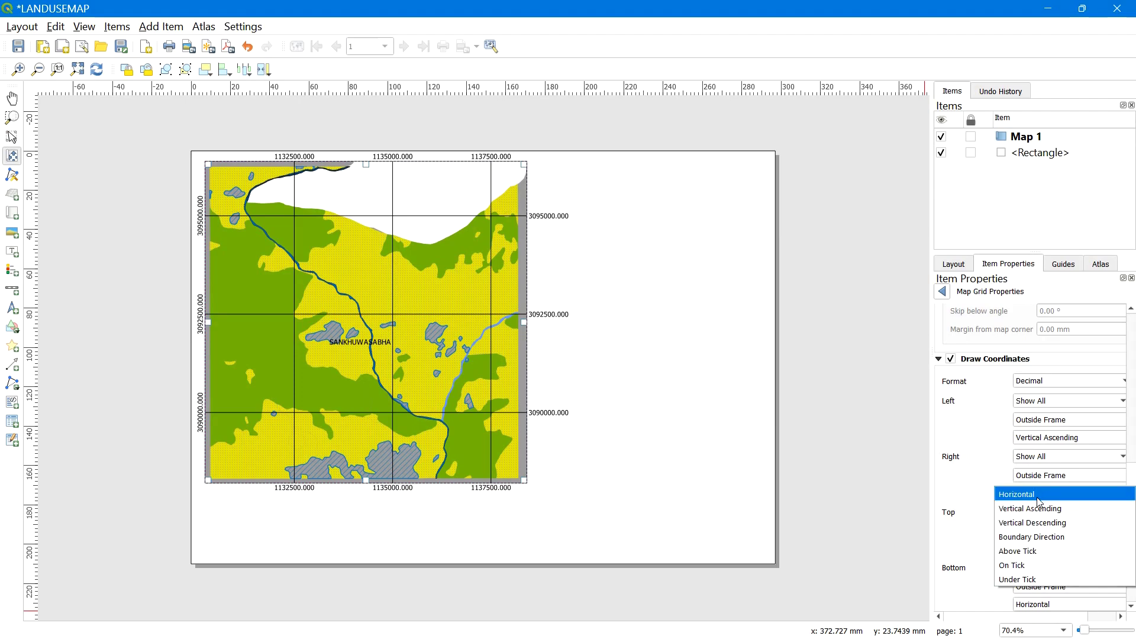
{"action": "left_click", "coordinate": [1020, 511]}
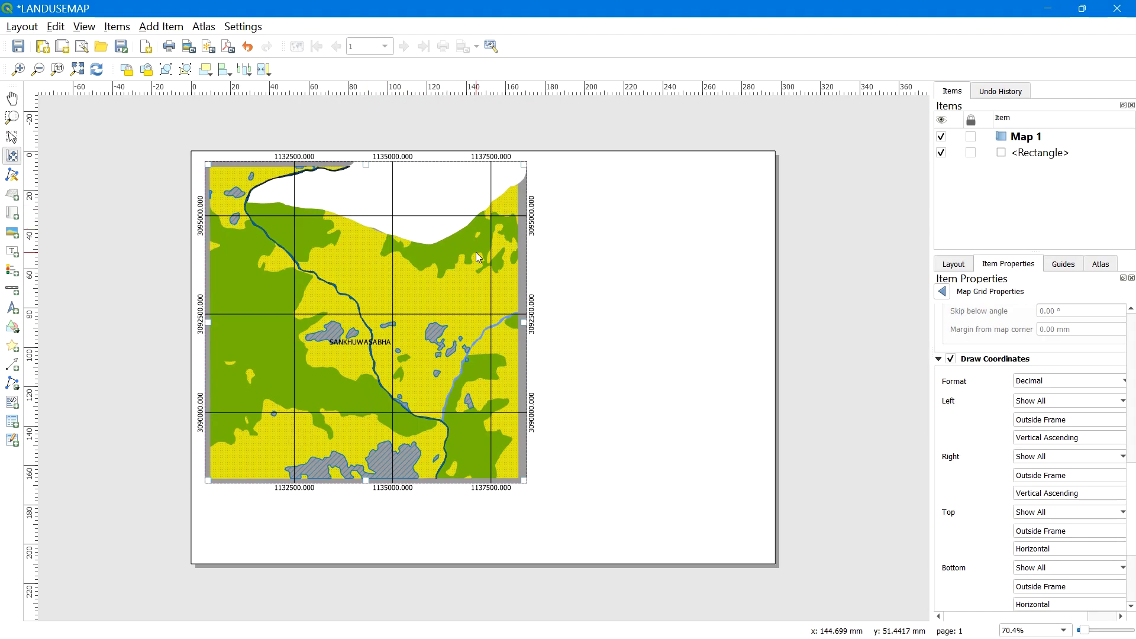
{"action": "left_click", "coordinate": [157, 28]}
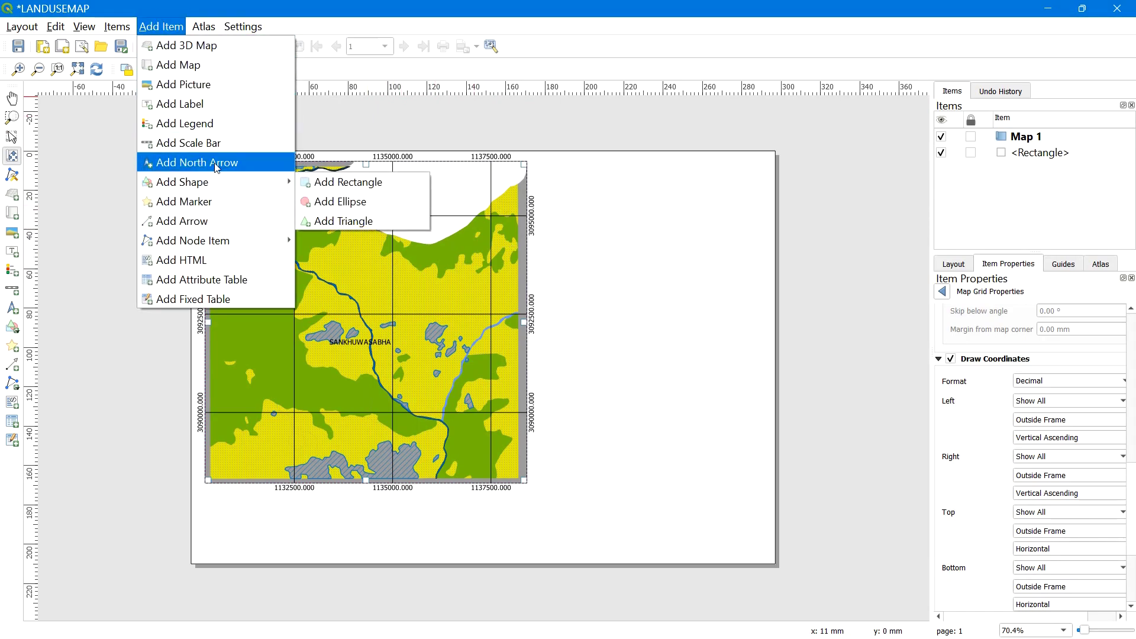
Place a north arrow at the top-right corner of Map 1
{"action": "left_click", "coordinate": [195, 162]}
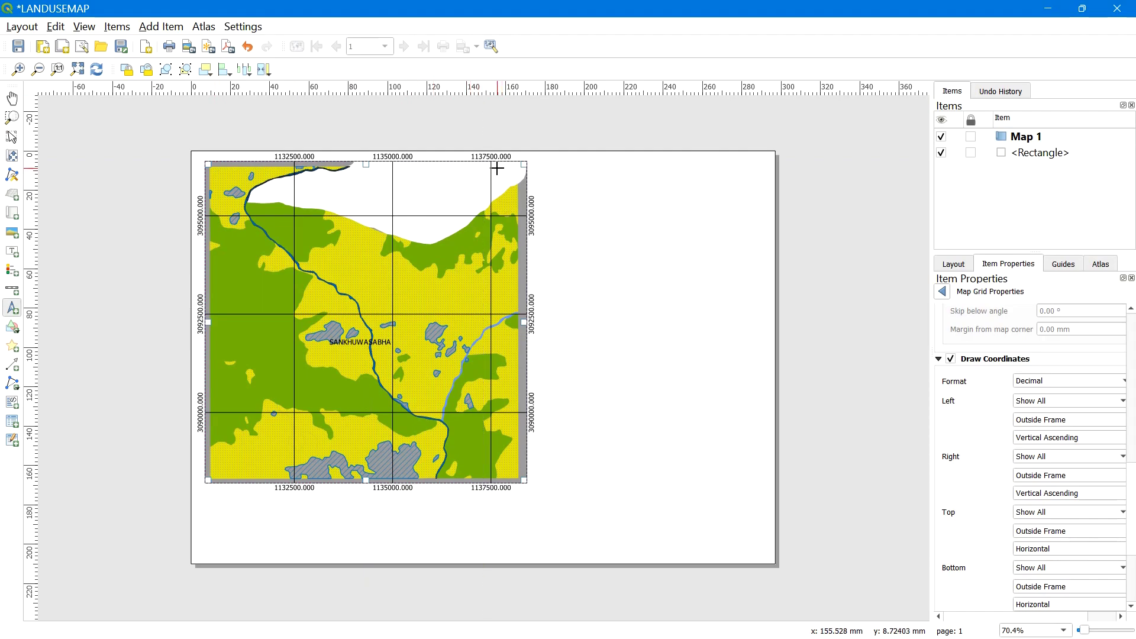
{"action": "left_click_drag", "start_coordinate": [497, 166], "coordinate": [519, 192]}
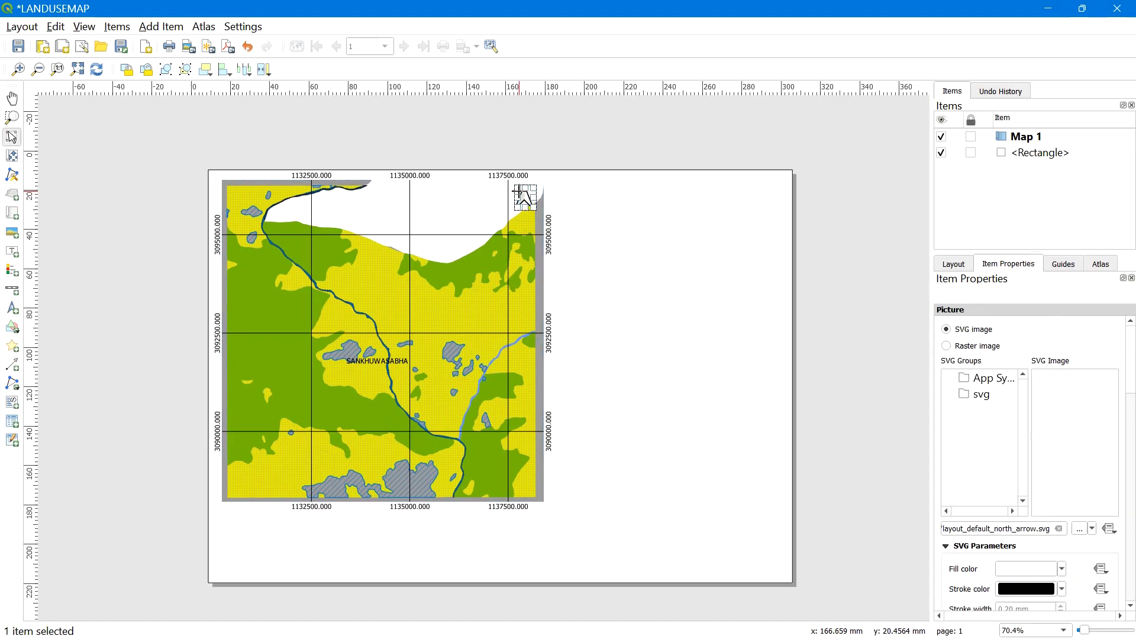
{"action": "left_click", "coordinate": [544, 185]}
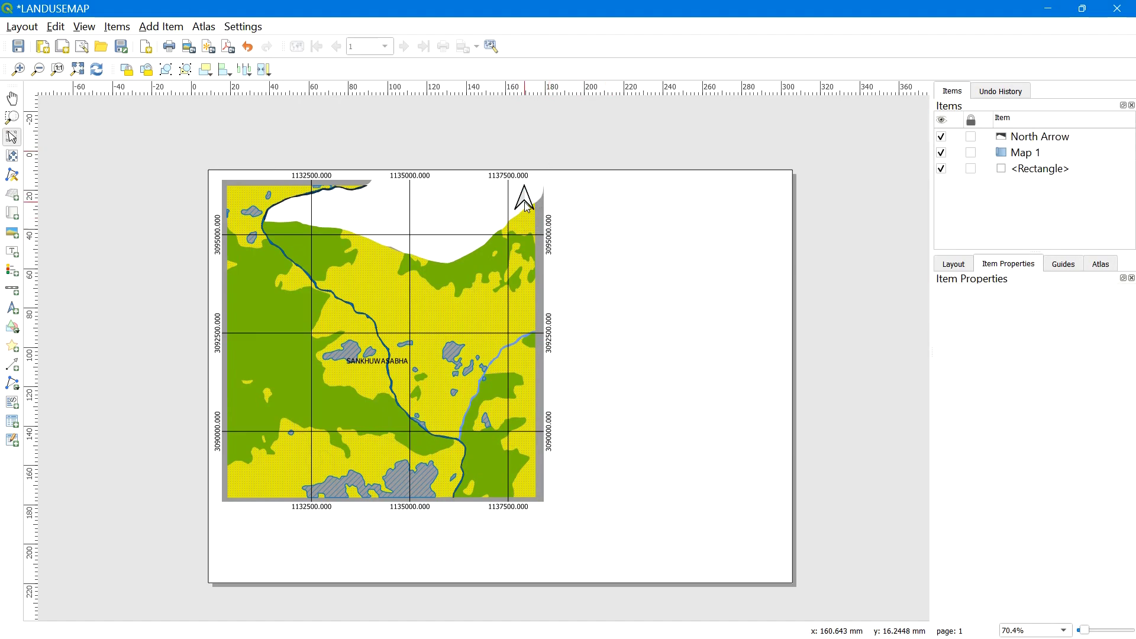
Lock the north arrow, Map 1 and the page-sized rectangle in the Items panel
{"action": "left_click", "coordinate": [526, 204]}
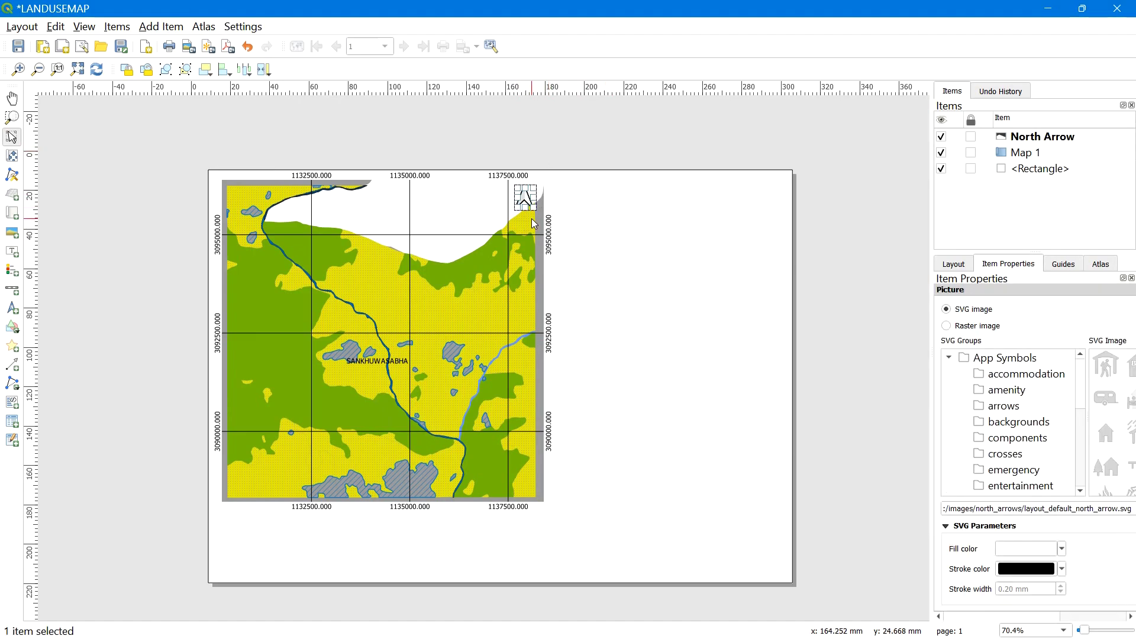
{"action": "left_click", "coordinate": [625, 237]}
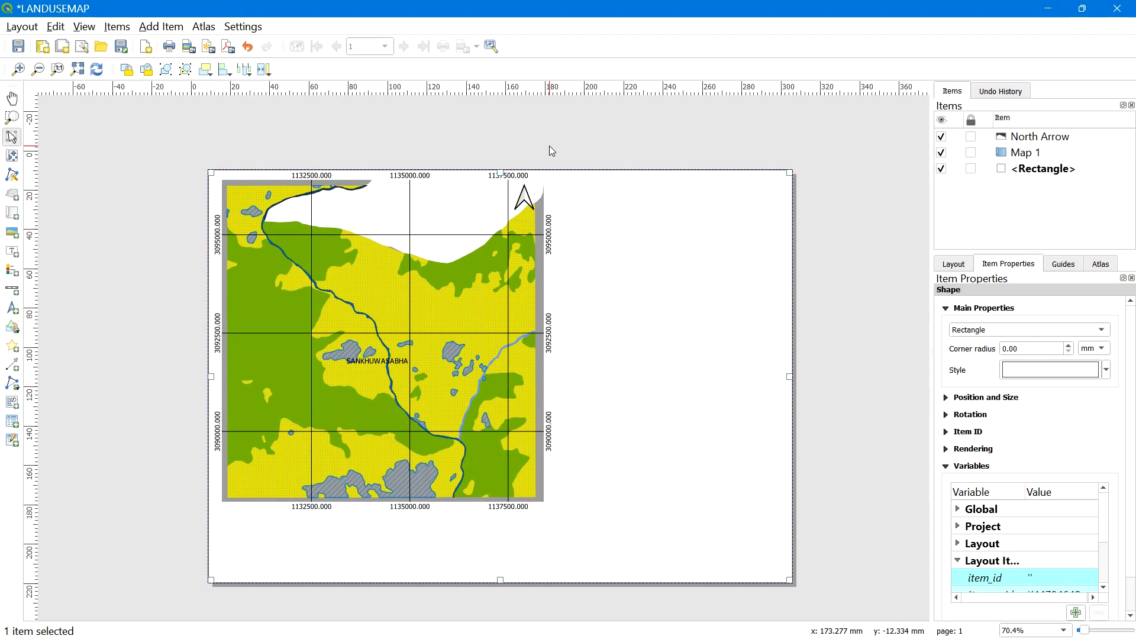
{"action": "left_click", "coordinate": [971, 147]}
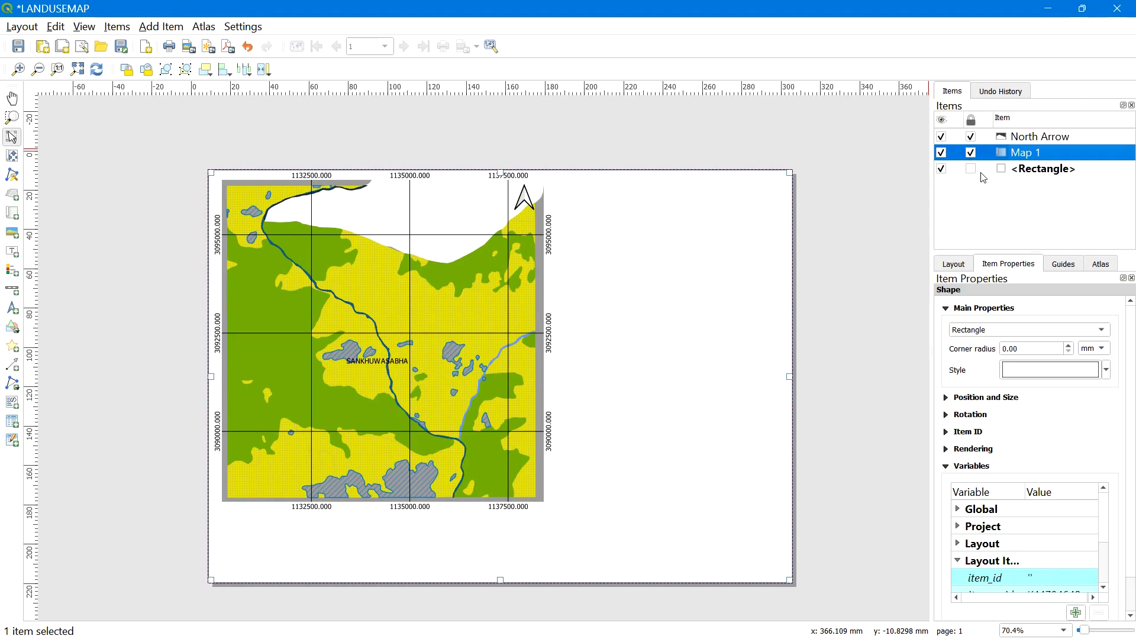
{"action": "left_click", "coordinate": [970, 168]}
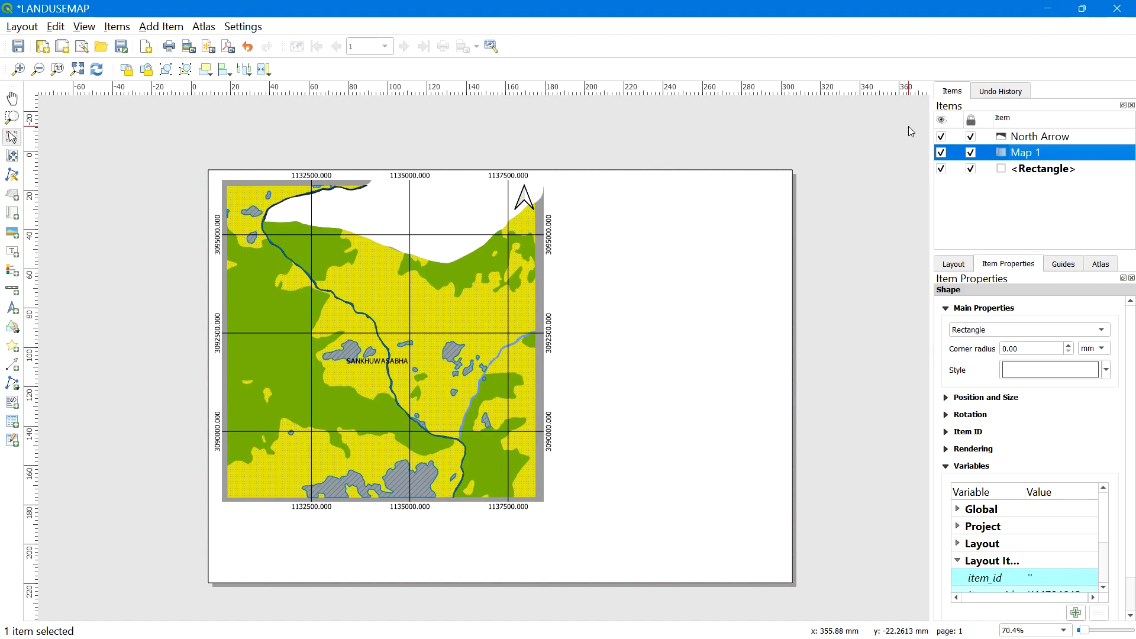
{"action": "left_click", "coordinate": [454, 269]}
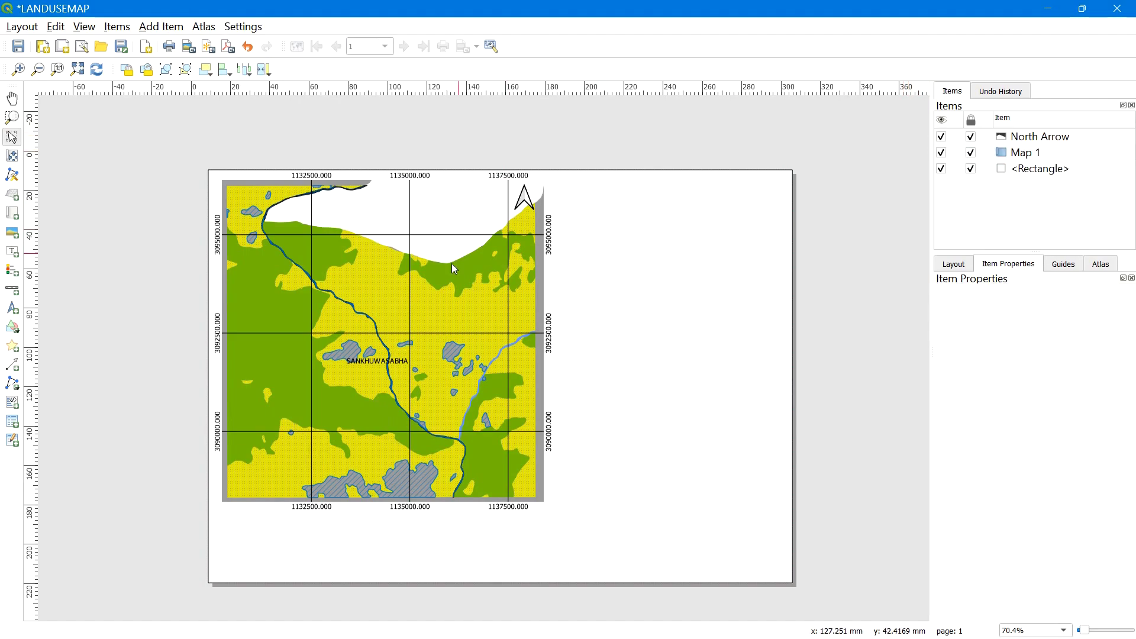
Draw a horizontal line across the page below the map, setting its End marker to None
{"action": "left_click", "coordinate": [163, 26]}
{"action": "left_click", "coordinate": [163, 26]}
{"action": "left_click", "coordinate": [155, 24]}
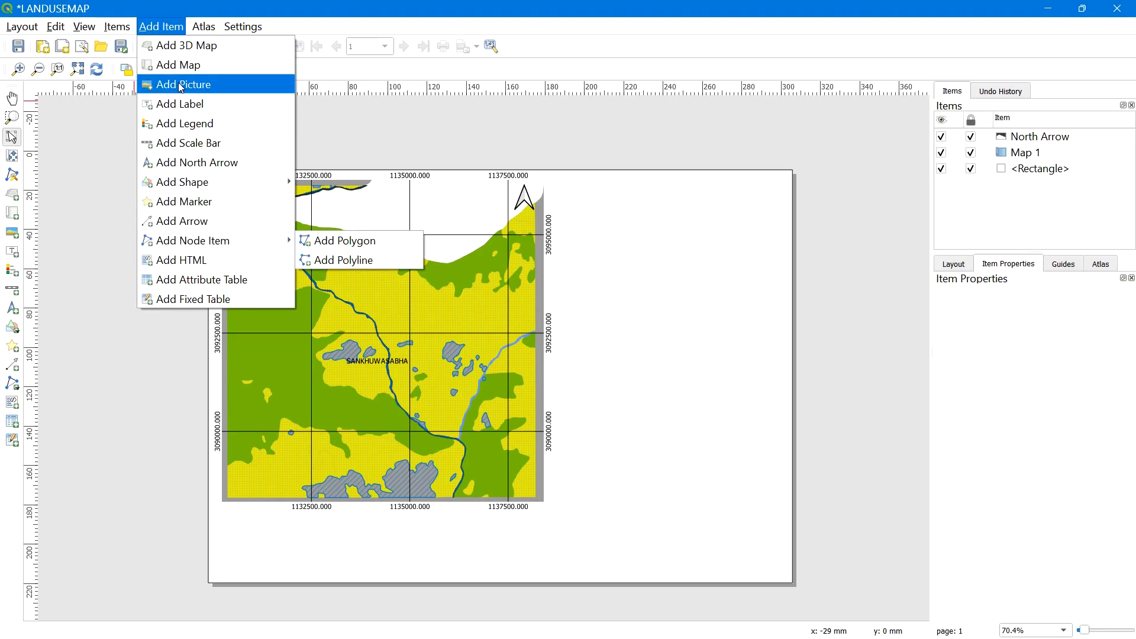
{"action": "left_click", "coordinate": [154, 24]}
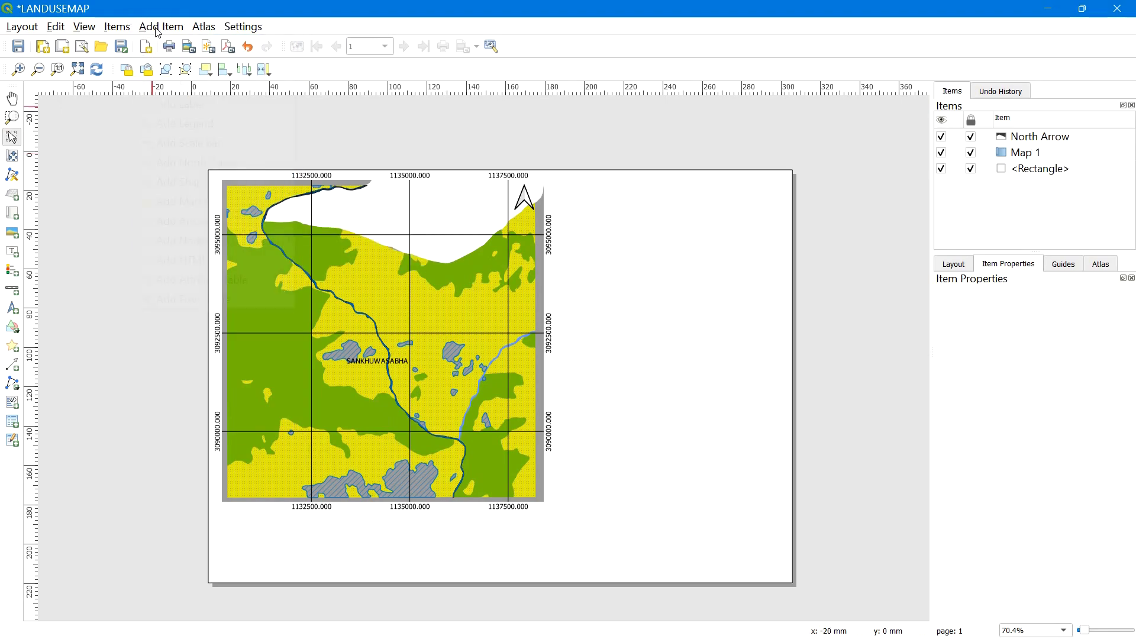
{"action": "left_click", "coordinate": [156, 28]}
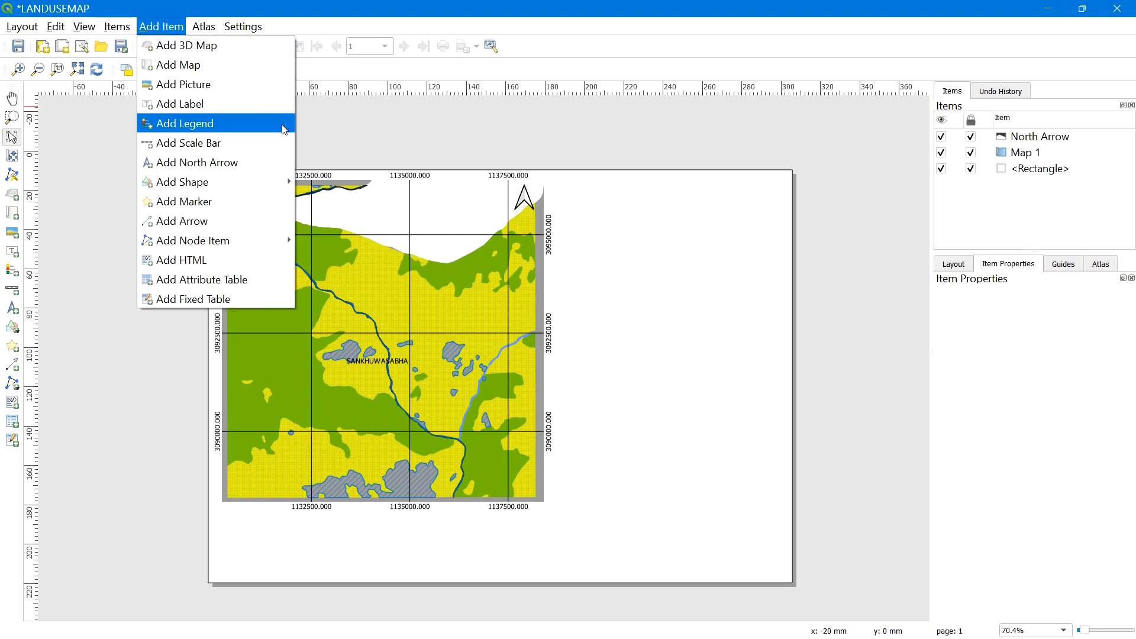
{"action": "left_click", "coordinate": [210, 231]}
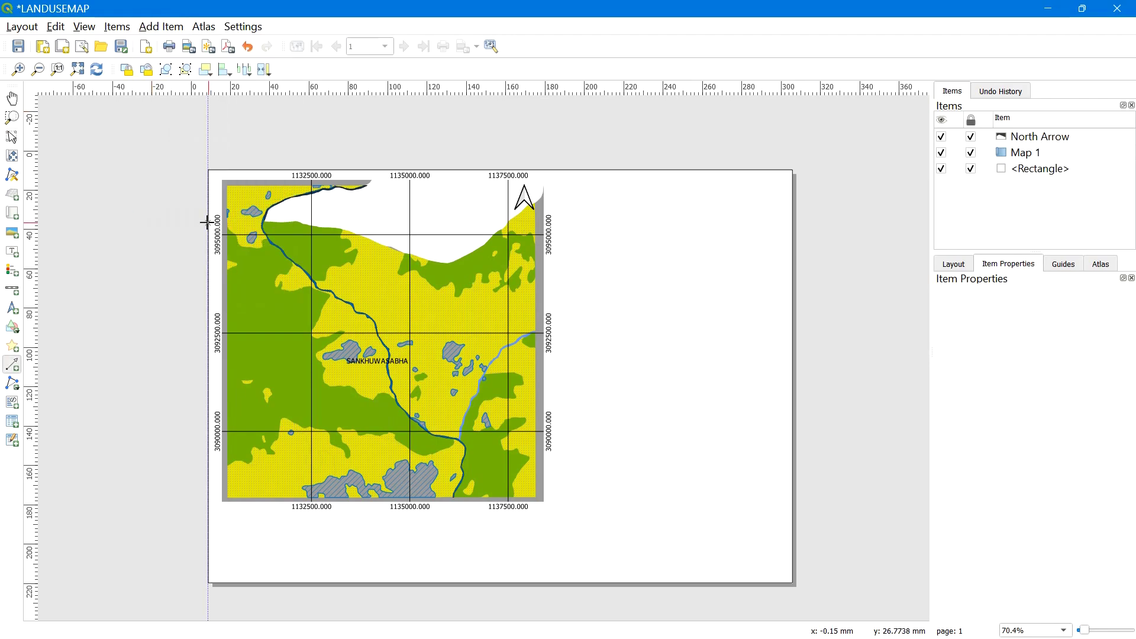
{"action": "left_click", "coordinate": [207, 511]}
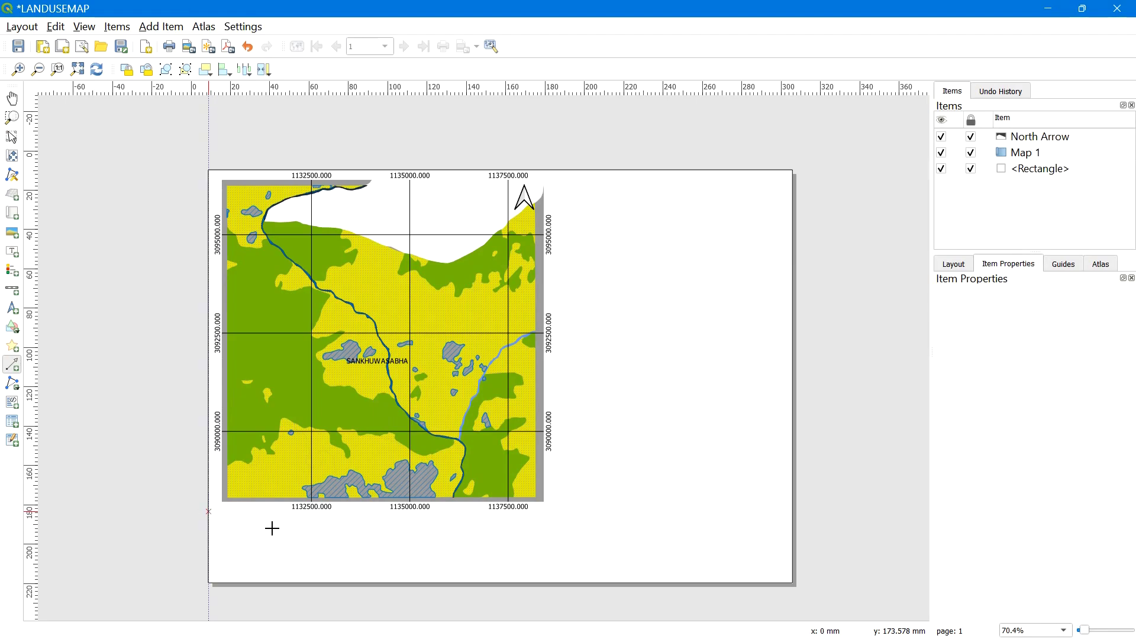
{"action": "left_click", "coordinate": [793, 512]}
{"action": "right_click", "coordinate": [819, 525]}
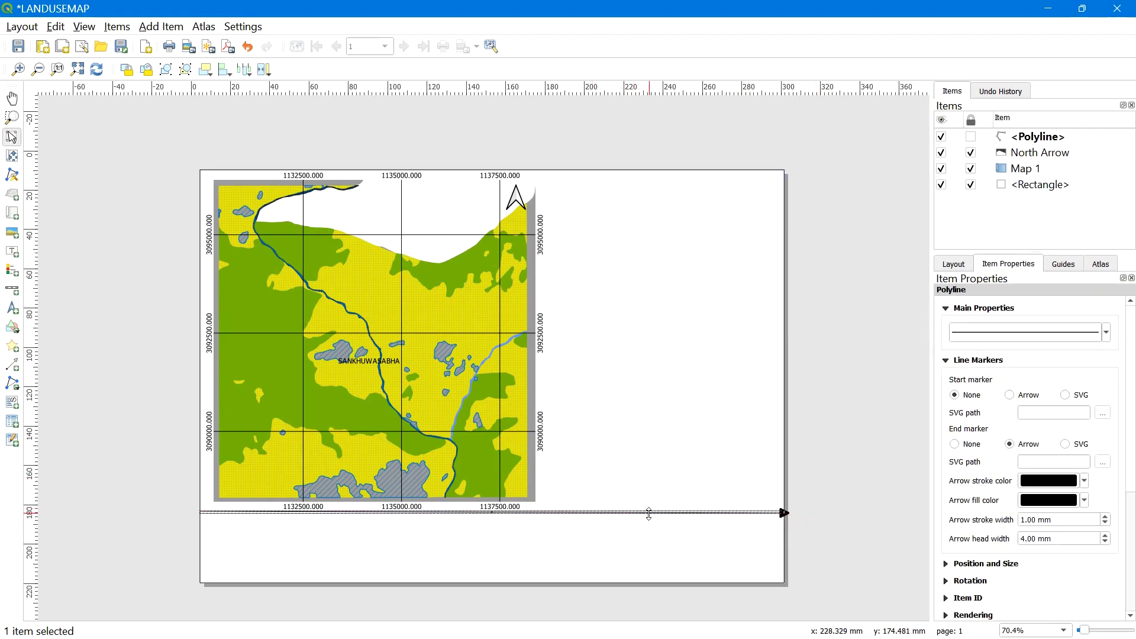
{"action": "right_click", "coordinate": [1038, 146]}
{"action": "left_click", "coordinate": [1032, 175]}
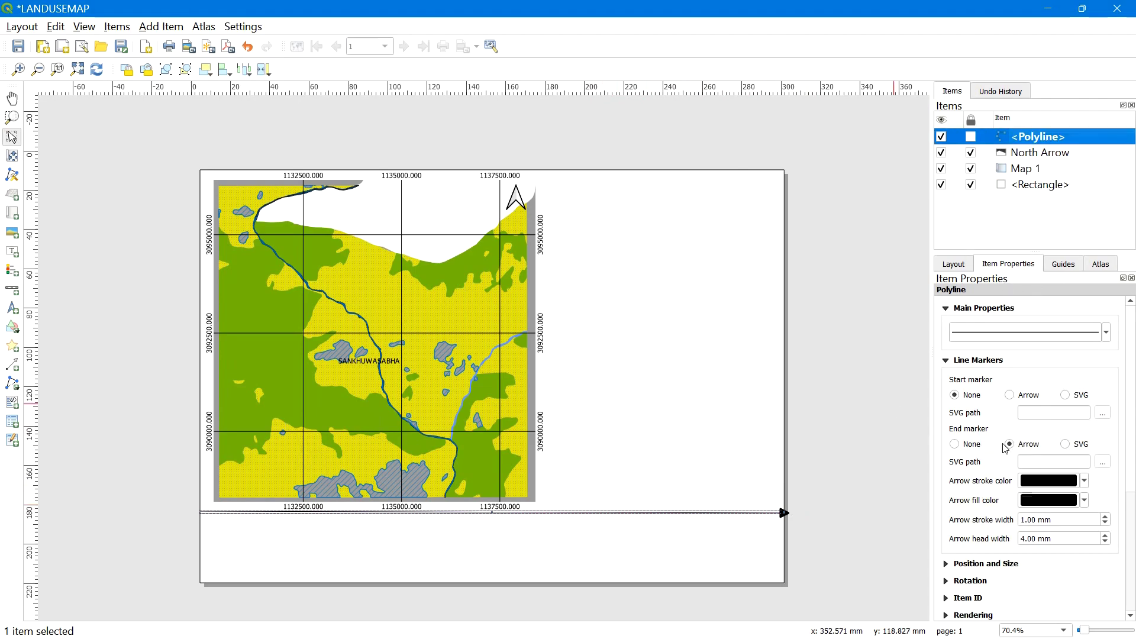
{"action": "left_click", "coordinate": [956, 447]}
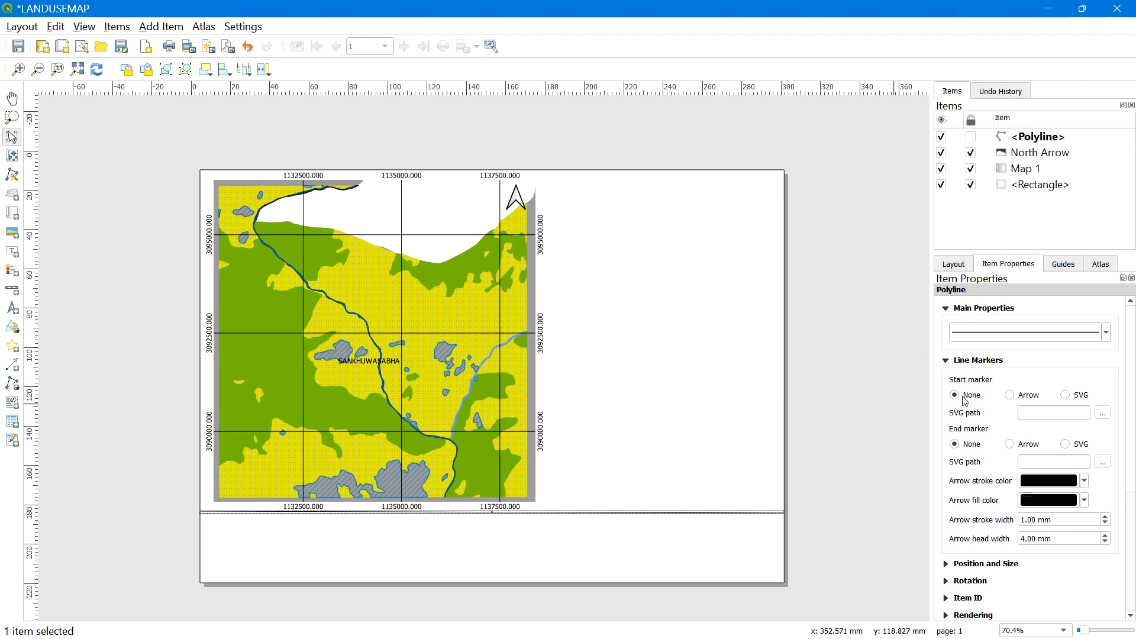
{"action": "left_click", "coordinate": [743, 481]}
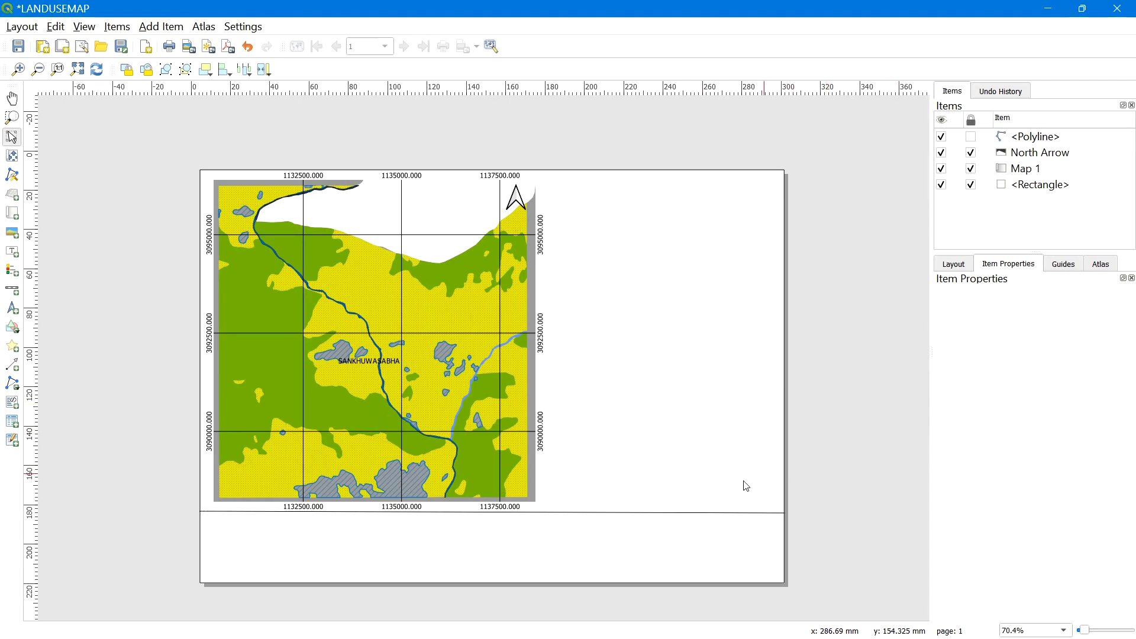
{"action": "left_click", "coordinate": [544, 513]}
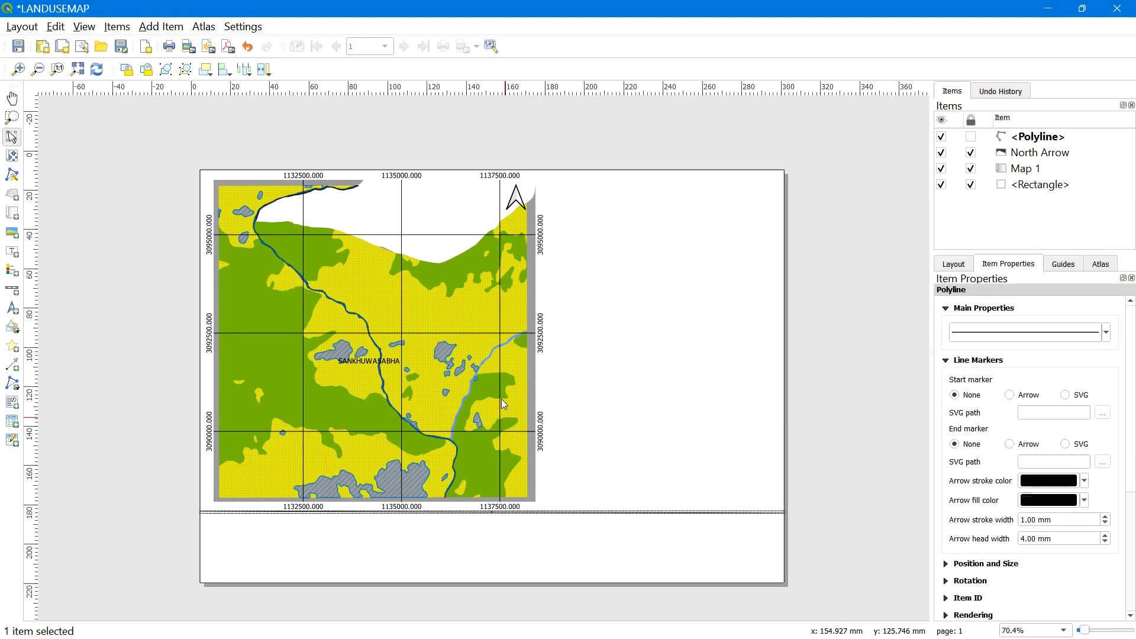
Draw a vertical line beside the map from page top to bottom, without an arrowhead
{"action": "left_click", "coordinate": [146, 27]}
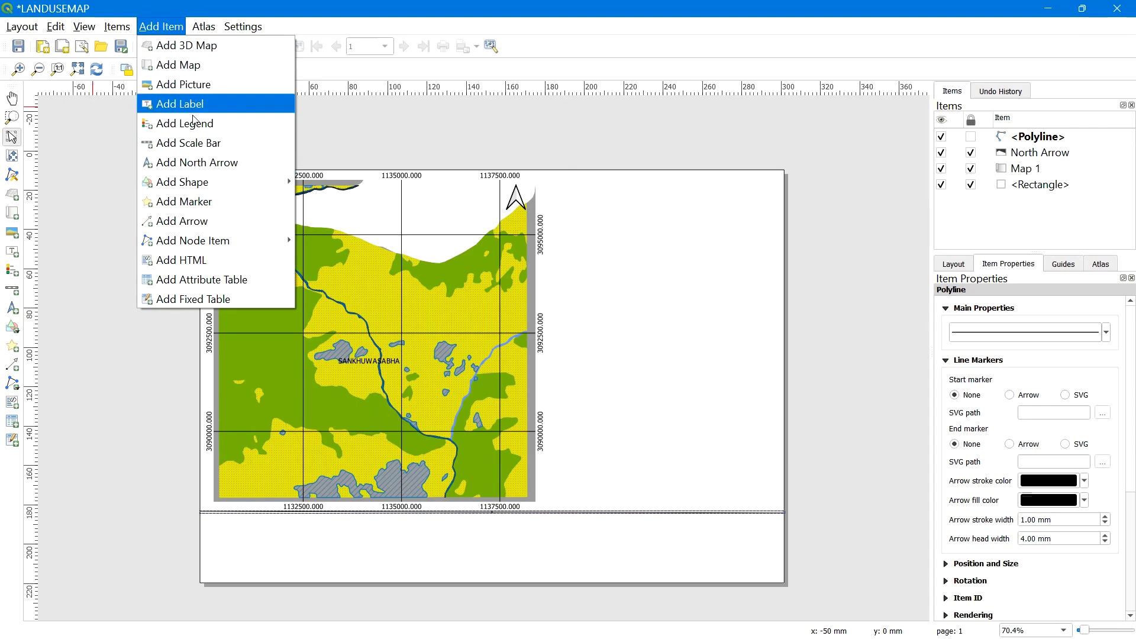
{"action": "left_click", "coordinate": [181, 220]}
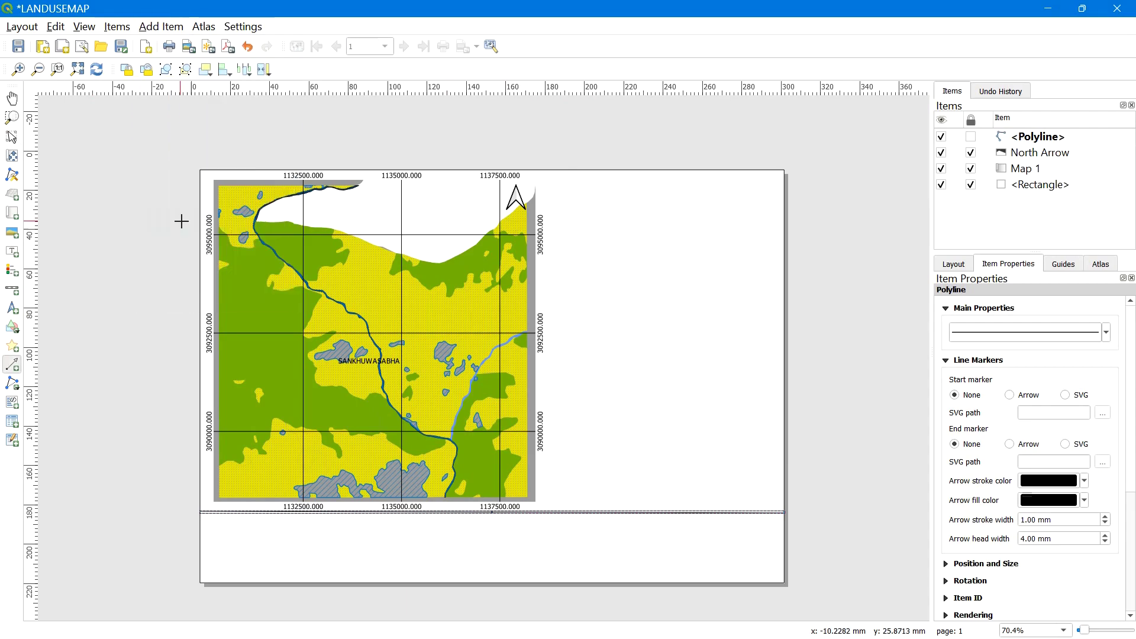
{"action": "left_click", "coordinate": [554, 172]}
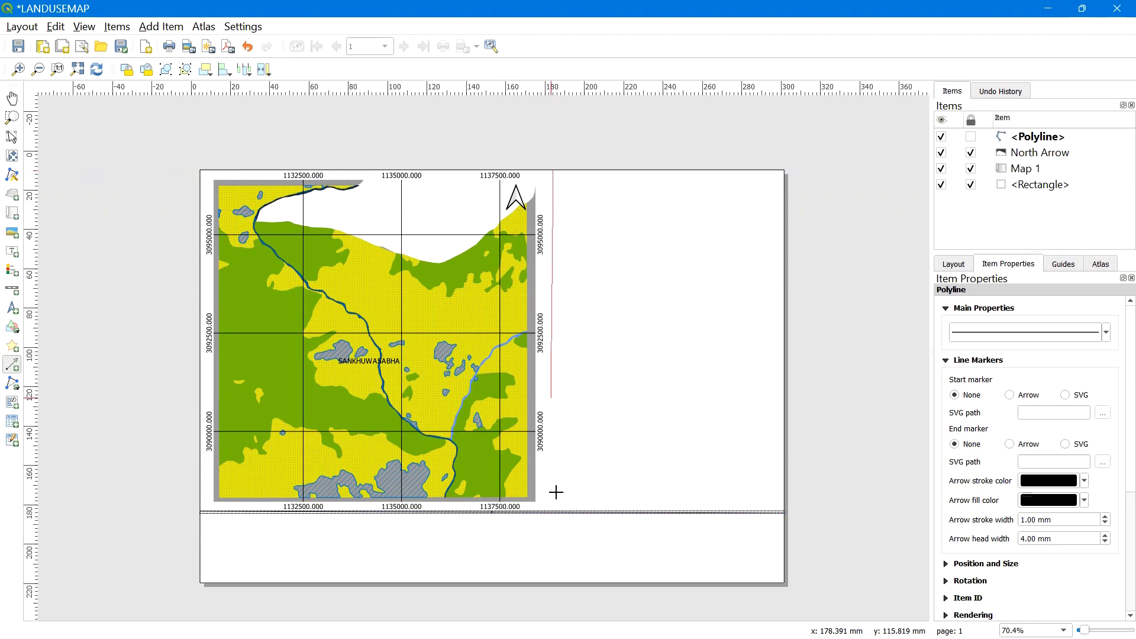
{"action": "left_click", "coordinate": [551, 584]}
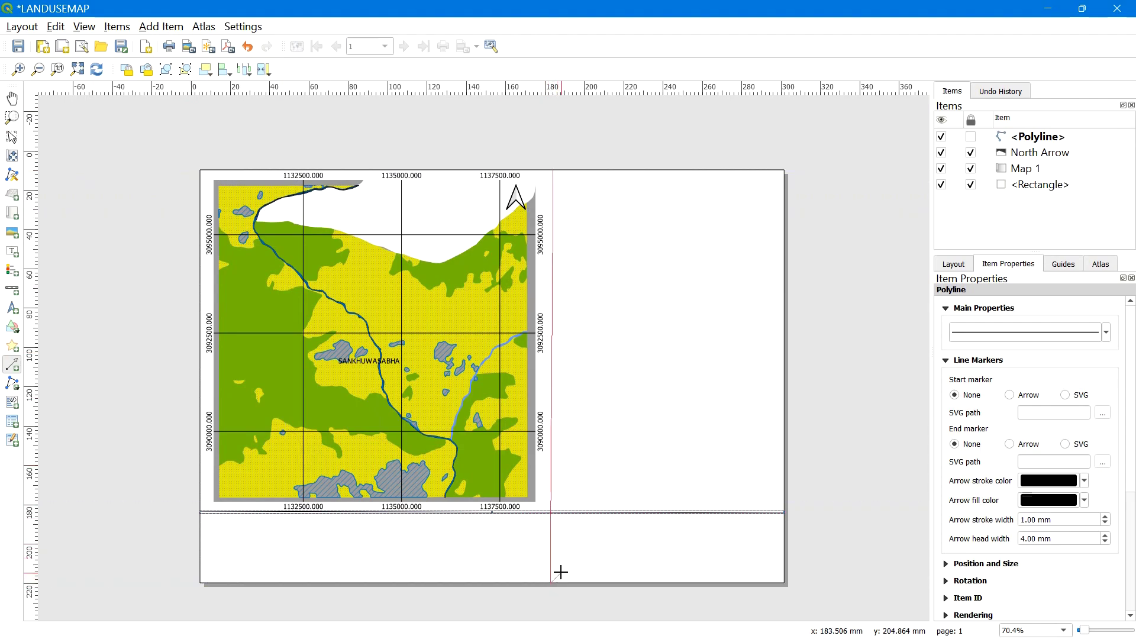
{"action": "right_click", "coordinate": [561, 570]}
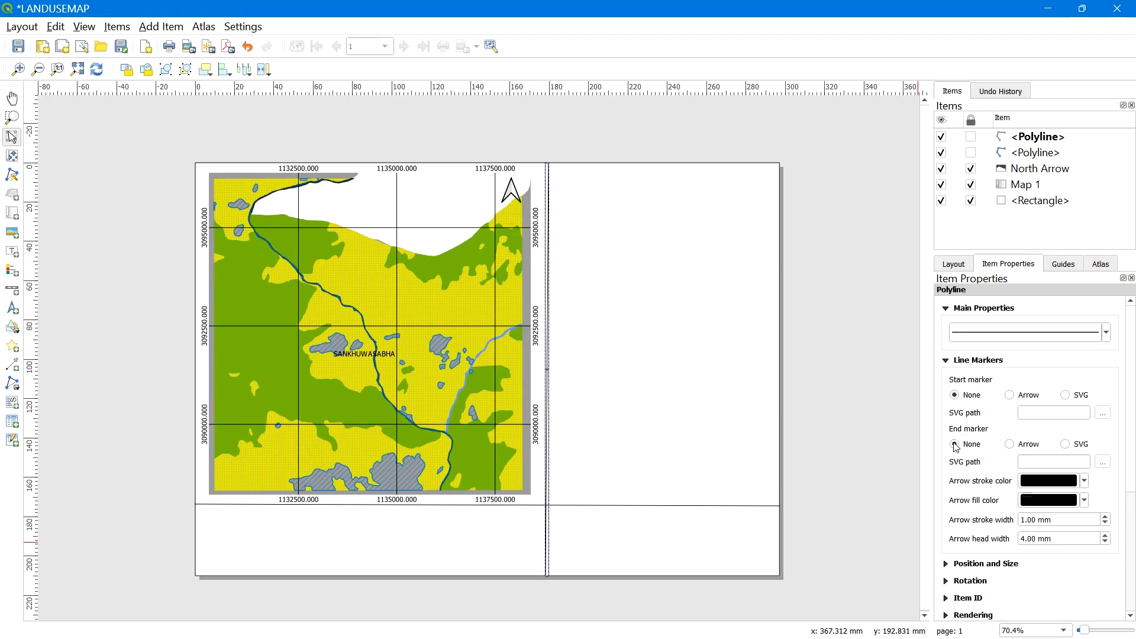
{"action": "left_click", "coordinate": [666, 145]}
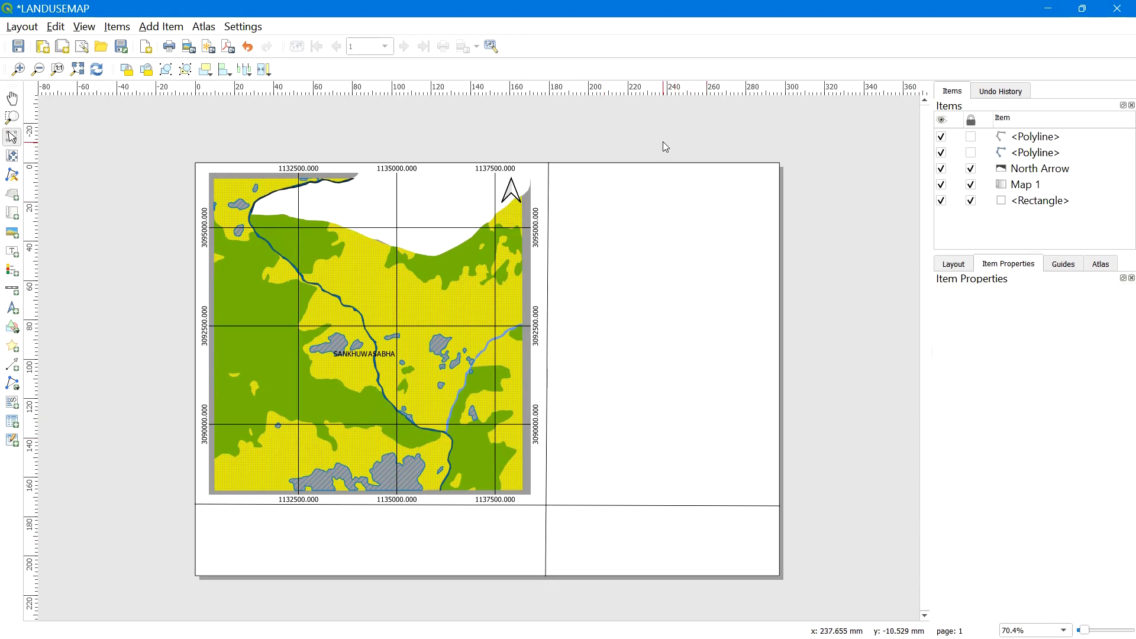
{"action": "left_click", "coordinate": [174, 33]}
{"action": "left_click", "coordinate": [195, 142]}
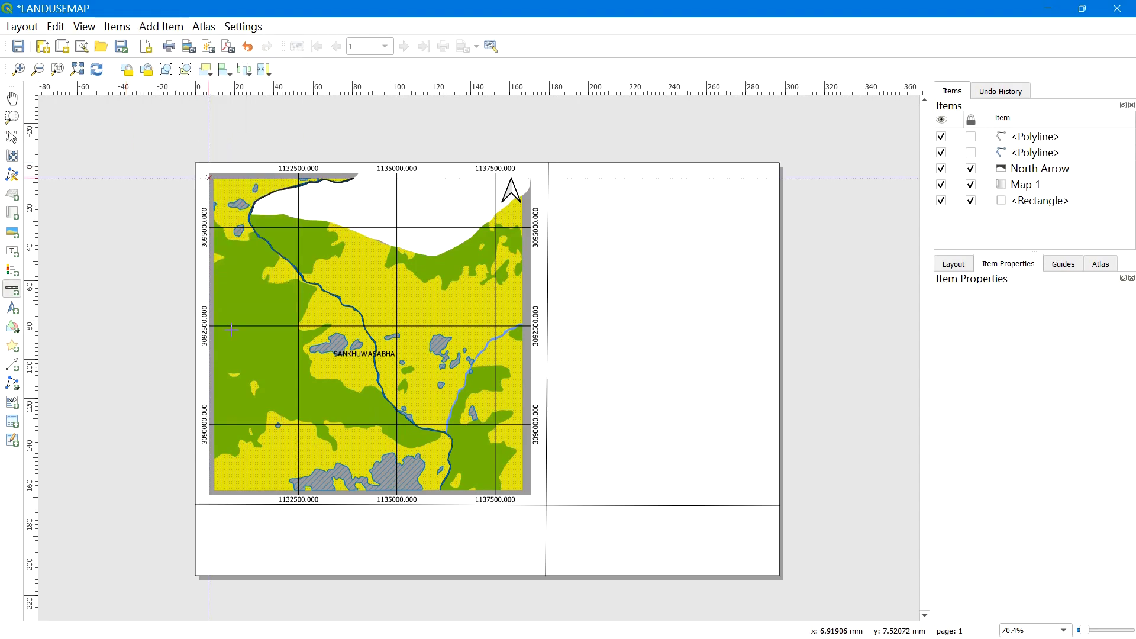
Place a scale bar under the map using Fit segment width, nudged slightly left
{"action": "left_click_drag", "start_coordinate": [273, 559], "coordinate": [316, 561]}
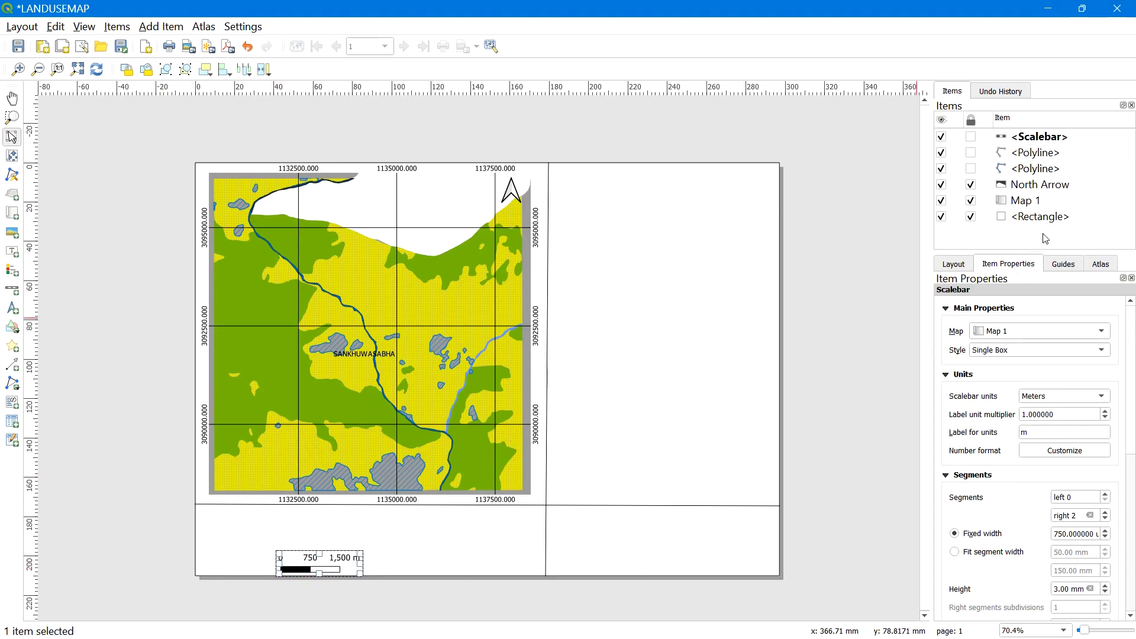
{"action": "left_click", "coordinate": [1023, 135]}
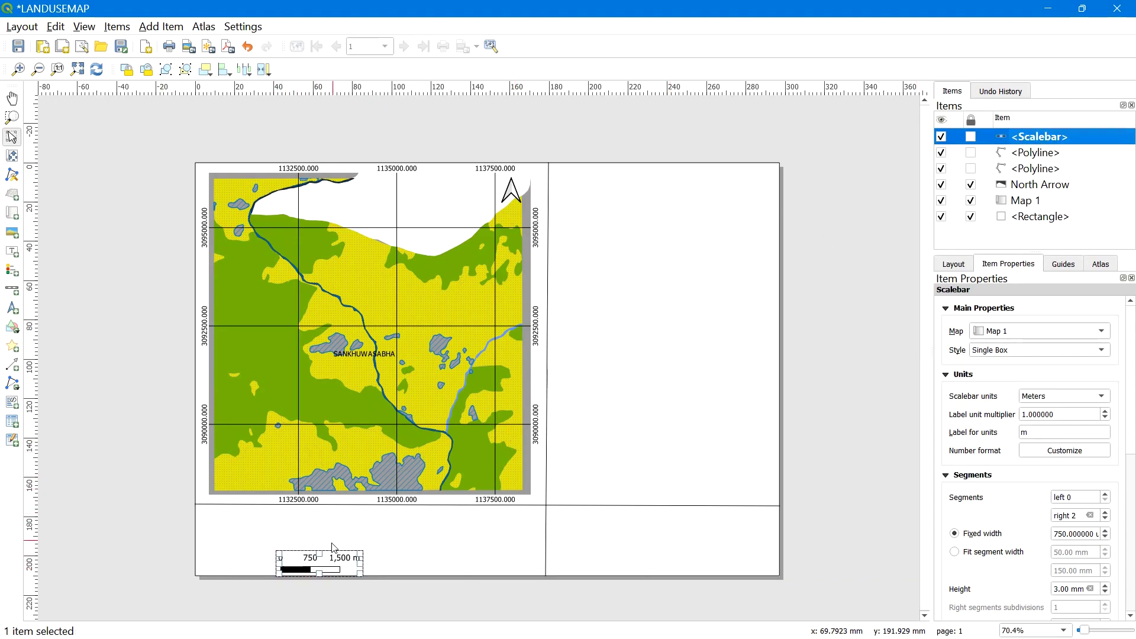
{"action": "right_click", "coordinate": [1057, 146]}
{"action": "key", "text": "Escape"}
{"action": "scroll", "coordinate": [1004, 528], "scroll_direction": "down", "scroll_amount": 2}
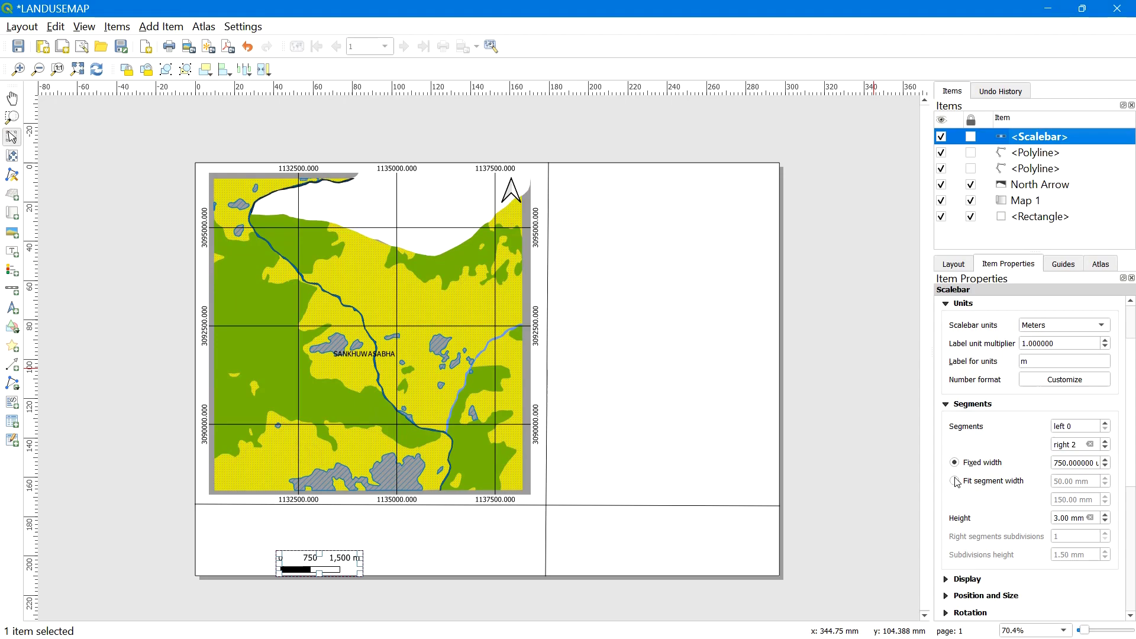
{"action": "left_click", "coordinate": [954, 481]}
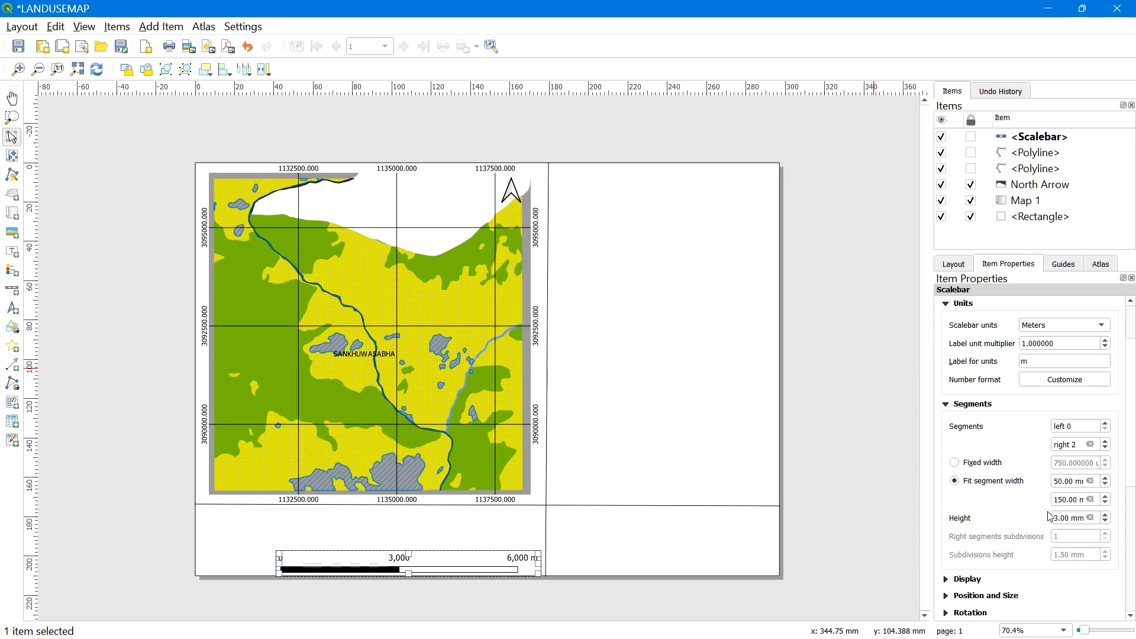
{"action": "left_click", "coordinate": [1075, 480]}
{"action": "left_click", "coordinate": [1059, 480]}
{"action": "double_click", "coordinate": [1065, 499]}
{"action": "left_click_drag", "start_coordinate": [449, 553], "coordinate": [426, 551]}
{"action": "left_click", "coordinate": [418, 526]}
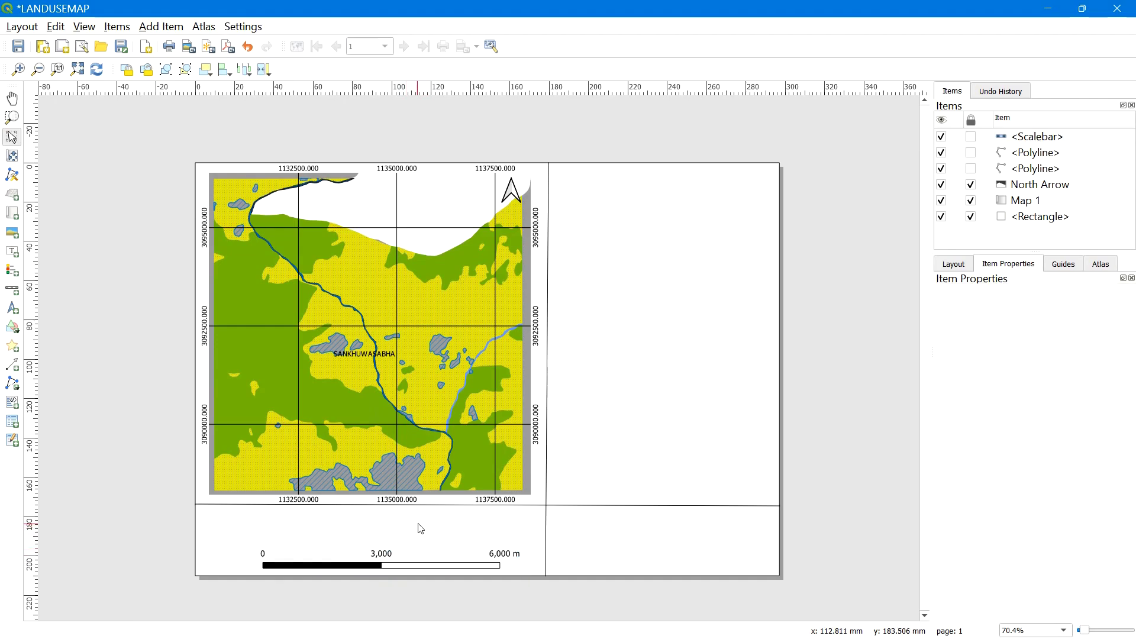
Lock the scale bar and both the vertical and horizontal dividing lines
{"action": "left_click", "coordinate": [972, 142]}
{"action": "left_click", "coordinate": [972, 170]}
{"action": "left_click", "coordinate": [835, 299]}
{"action": "left_click", "coordinate": [155, 27]}
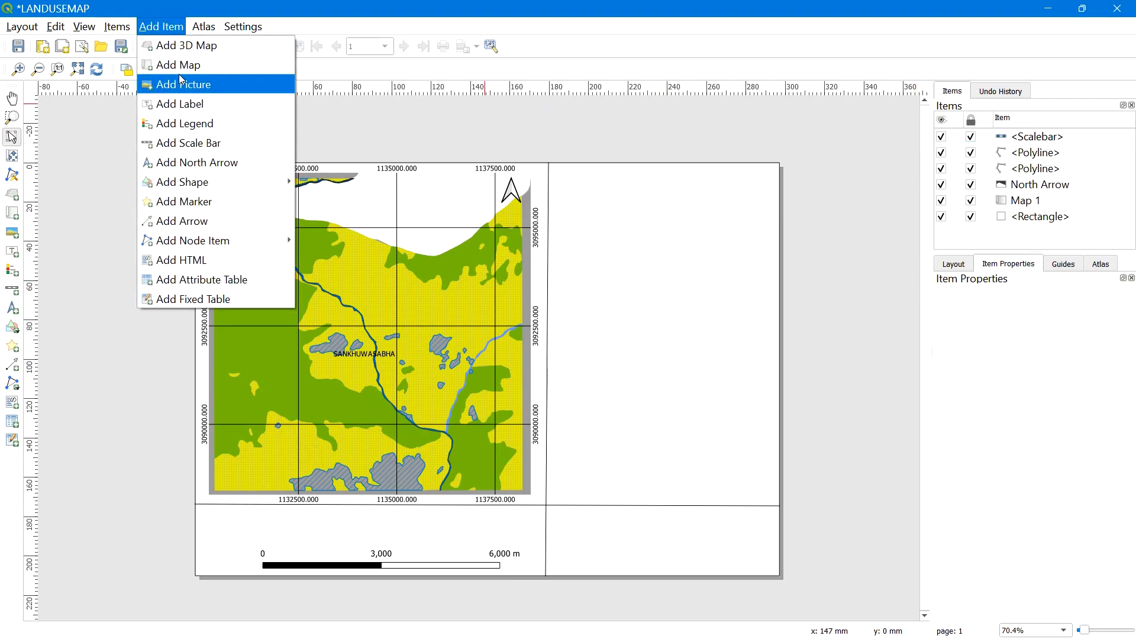
{"action": "left_click", "coordinate": [180, 104]}
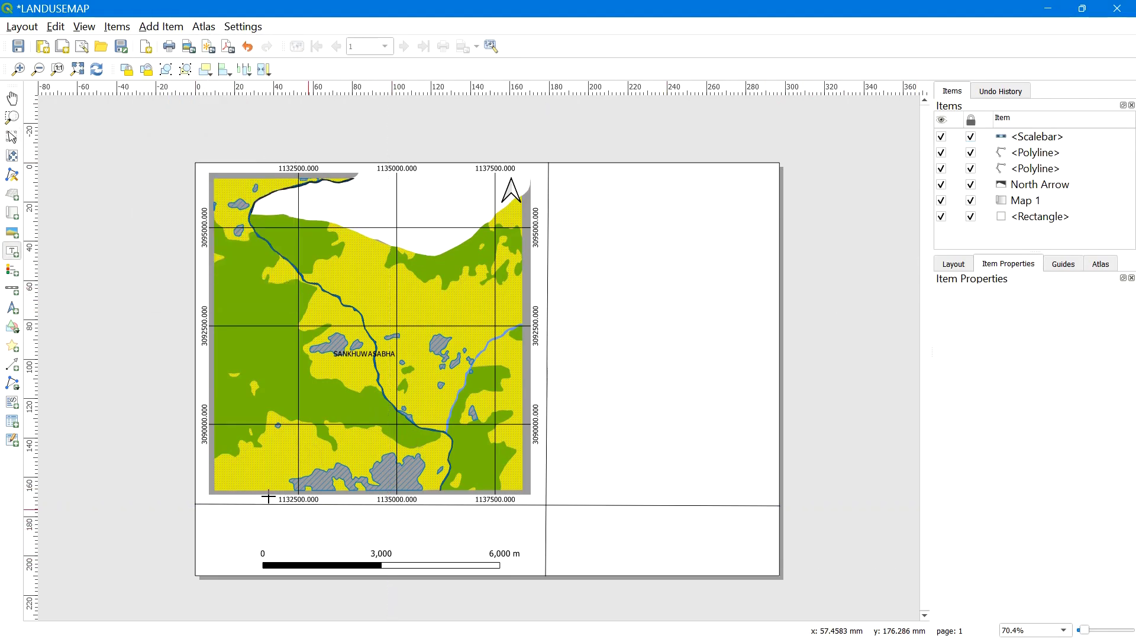
Add a text label below the map reading 1:50000
{"action": "left_click_drag", "start_coordinate": [267, 513], "coordinate": [512, 545]}
{"action": "right_click", "coordinate": [384, 544]}
{"action": "left_click", "coordinate": [408, 526]}
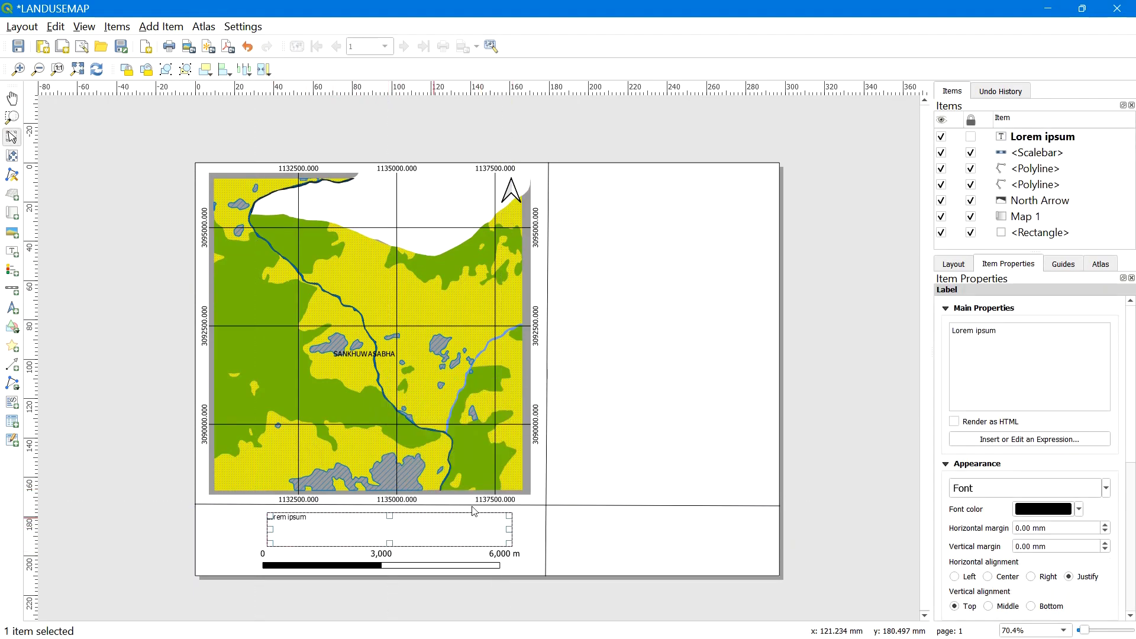
{"action": "key", "text": "ctrl+a"}
{"action": "type", "text": "1:50000"}
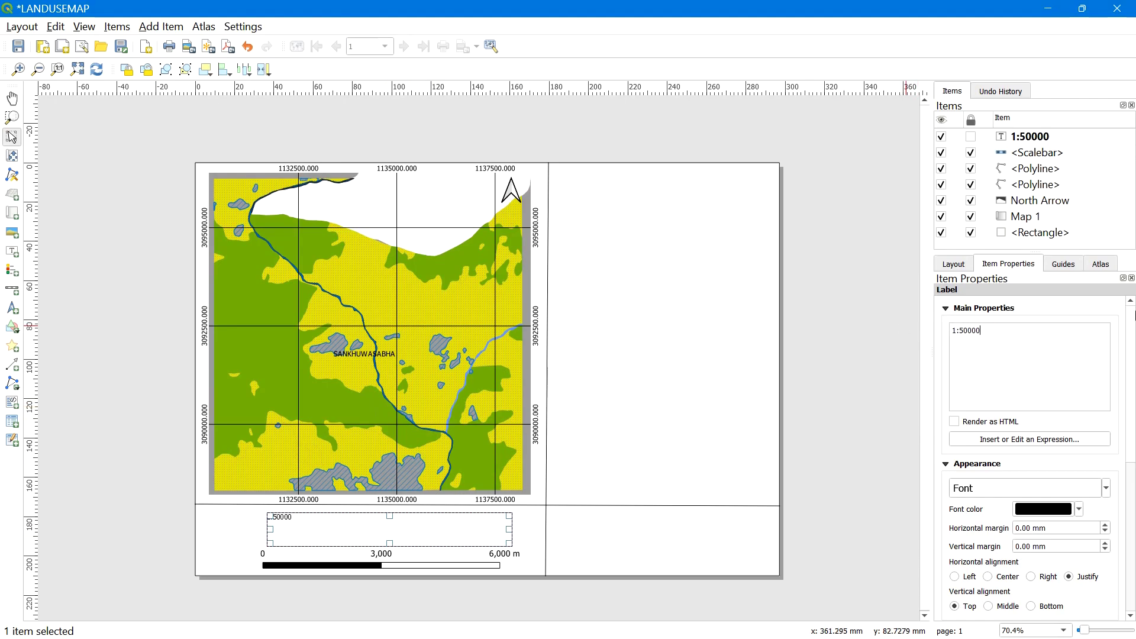
Append a new line reading WGS 84 UTM ZONE 44N to the label text
{"action": "key", "text": "ctrl+a"}
{"action": "scroll", "coordinate": [1131, 351], "scroll_direction": "down", "scroll_amount": 1}
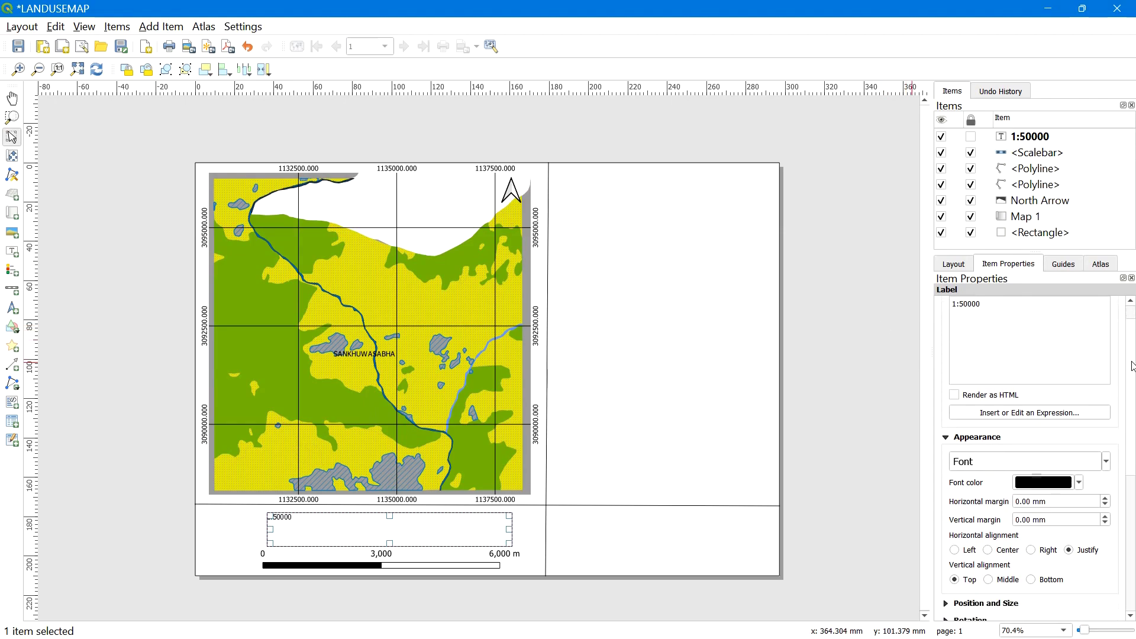
{"action": "left_click", "coordinate": [1070, 344]}
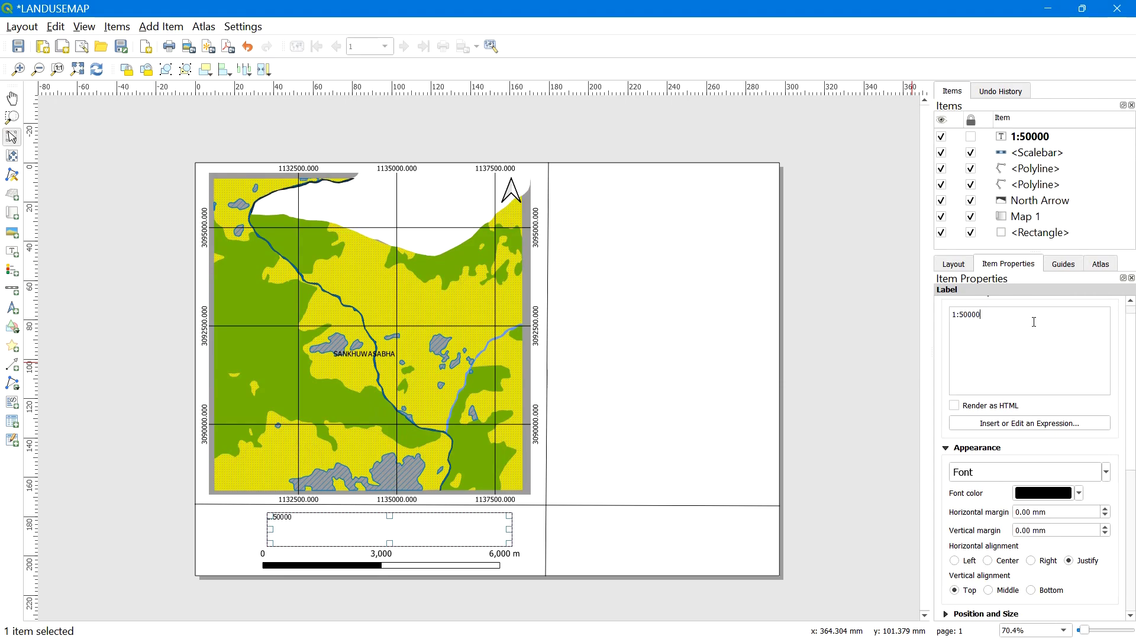
{"action": "type", "text": "WGS 84 UTM"}
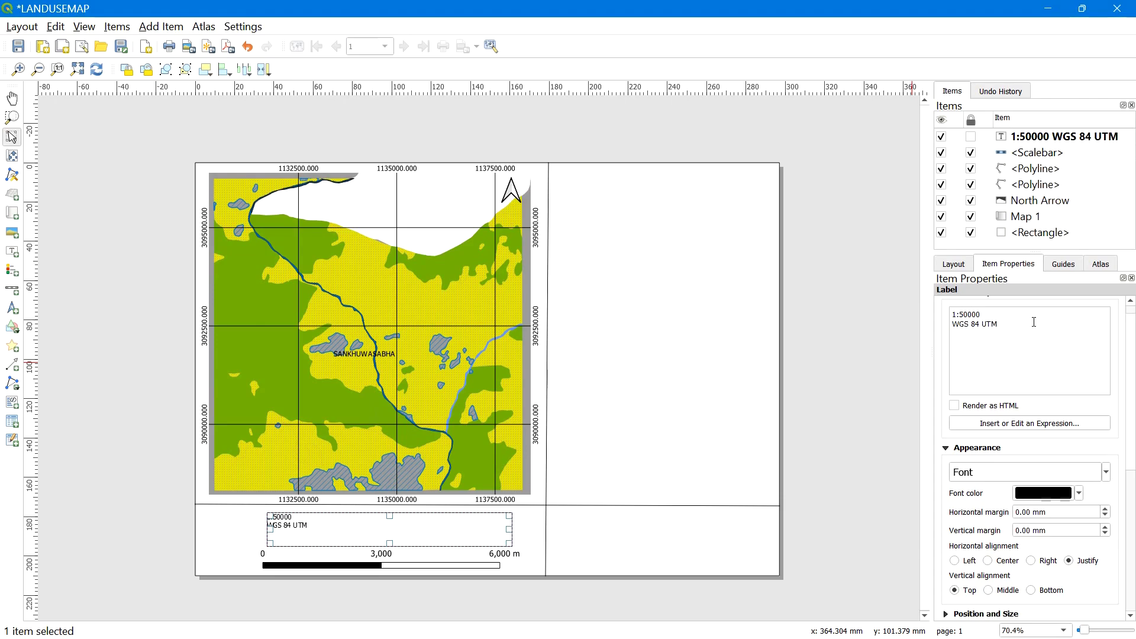
{"action": "type", "text": " ZONE 44N"}
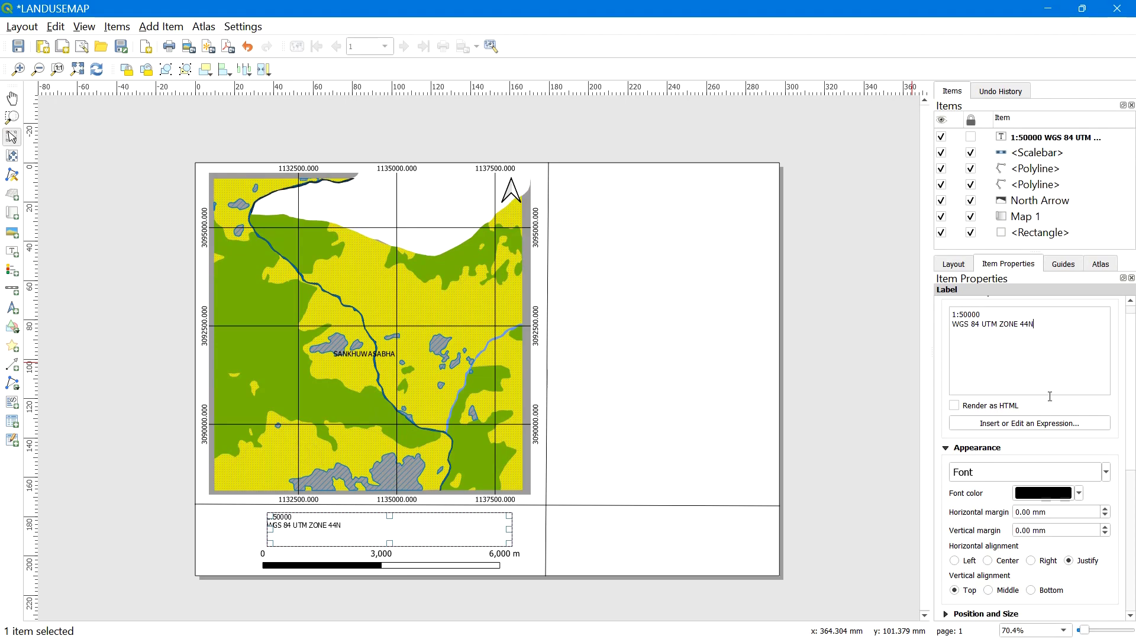
{"action": "key", "text": "ctrl+a"}
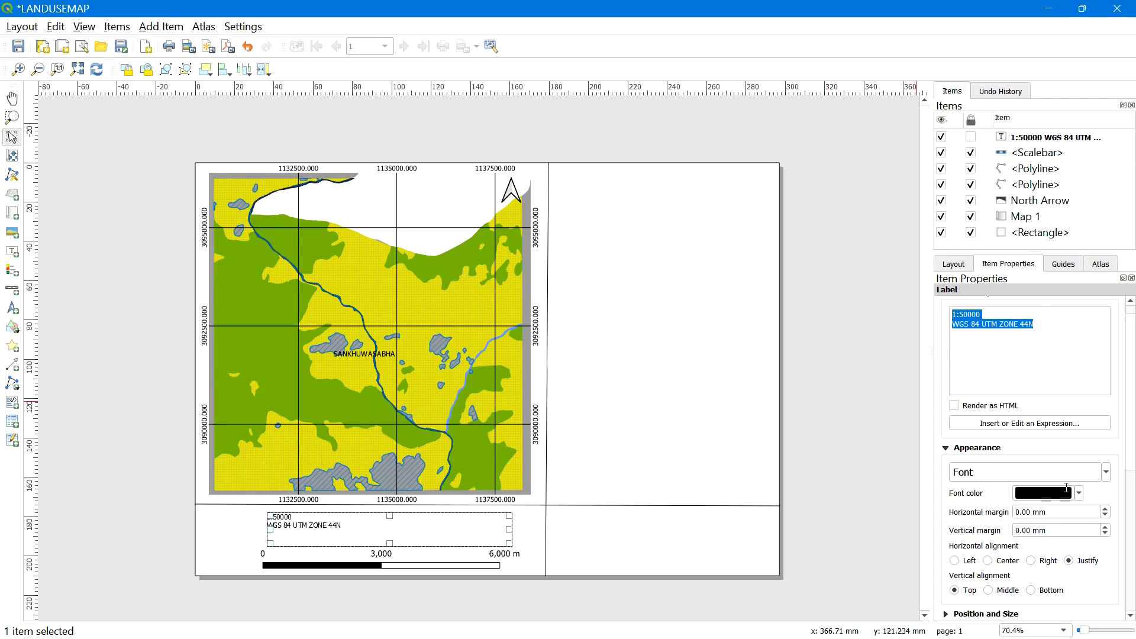
Set the scale label's font size to 14
{"action": "left_click", "coordinate": [977, 475]}
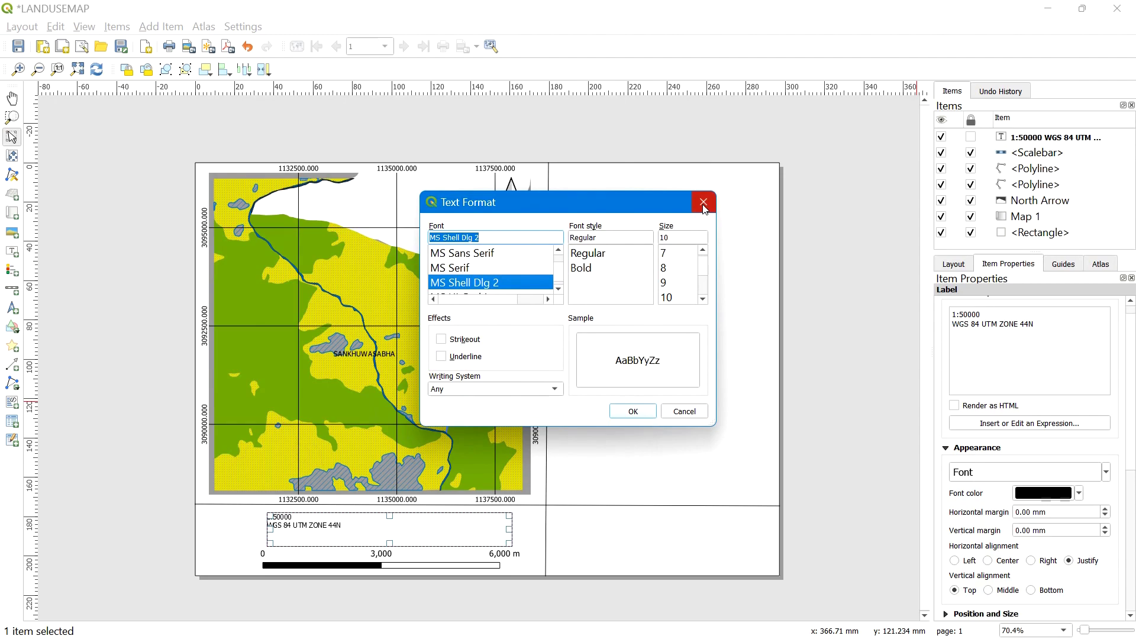
{"action": "left_click", "coordinate": [681, 291]}
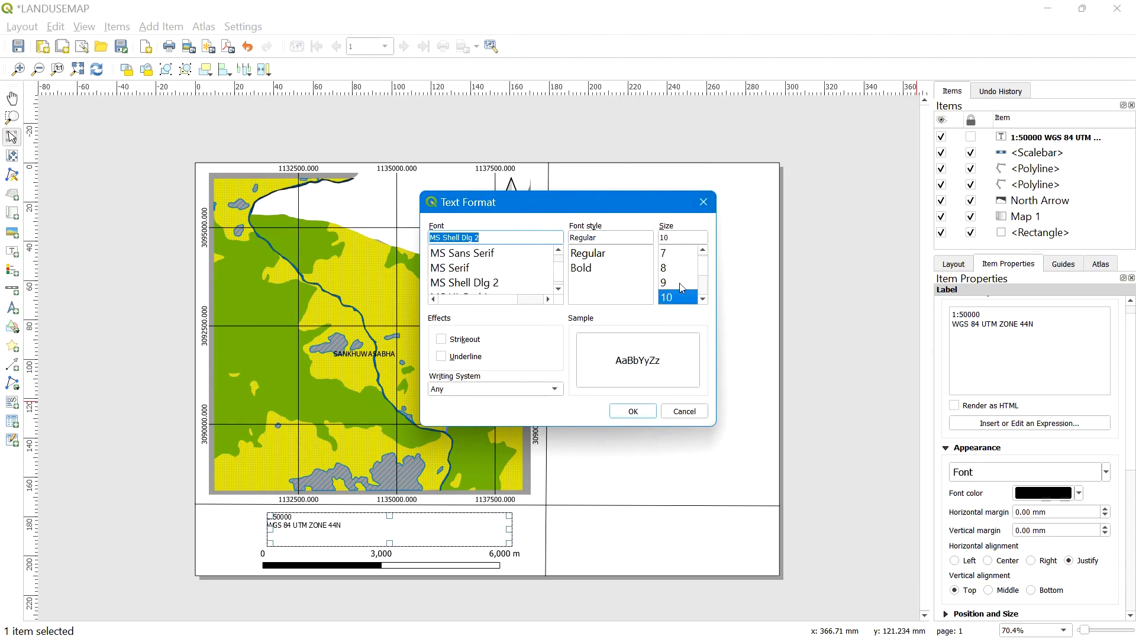
{"action": "scroll", "coordinate": [702, 305], "scroll_direction": "down", "scroll_amount": 2}
{"action": "left_click", "coordinate": [675, 279]}
{"action": "left_click", "coordinate": [629, 408]}
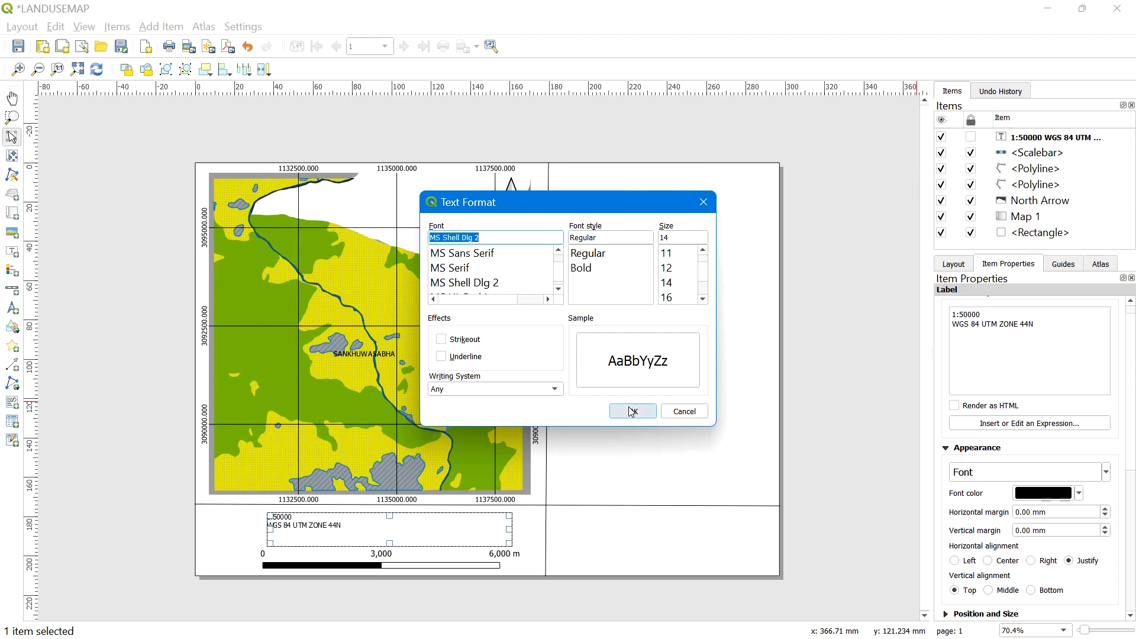
Set the label's horizontal alignment to Center
{"action": "key", "text": "ctrl+a"}
{"action": "left_click", "coordinate": [985, 377]}
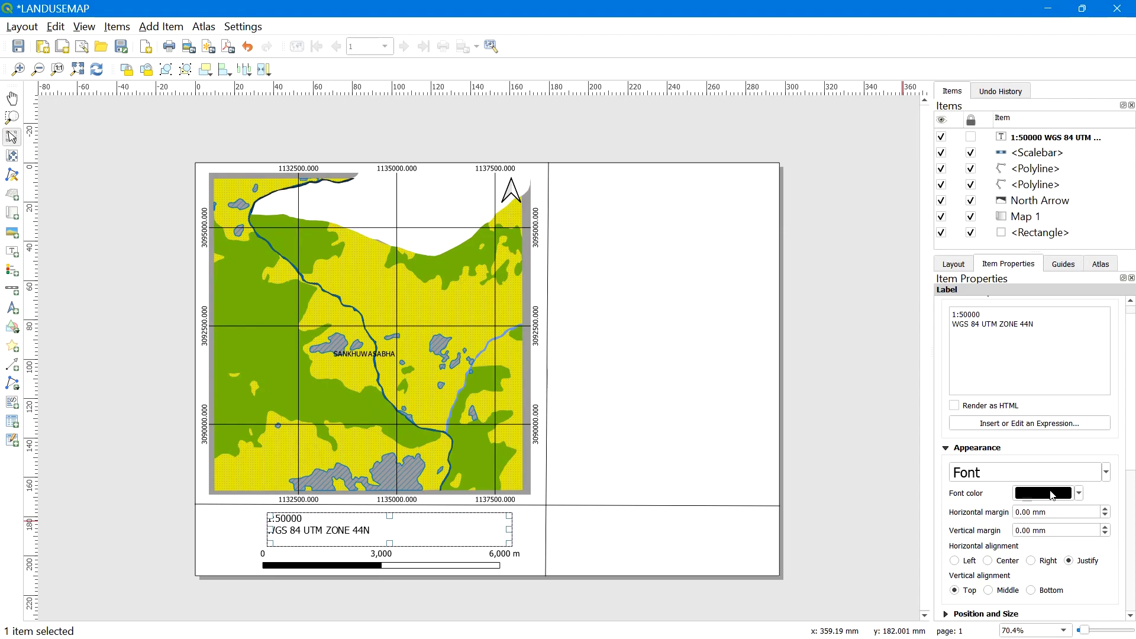
{"action": "left_click", "coordinate": [988, 561]}
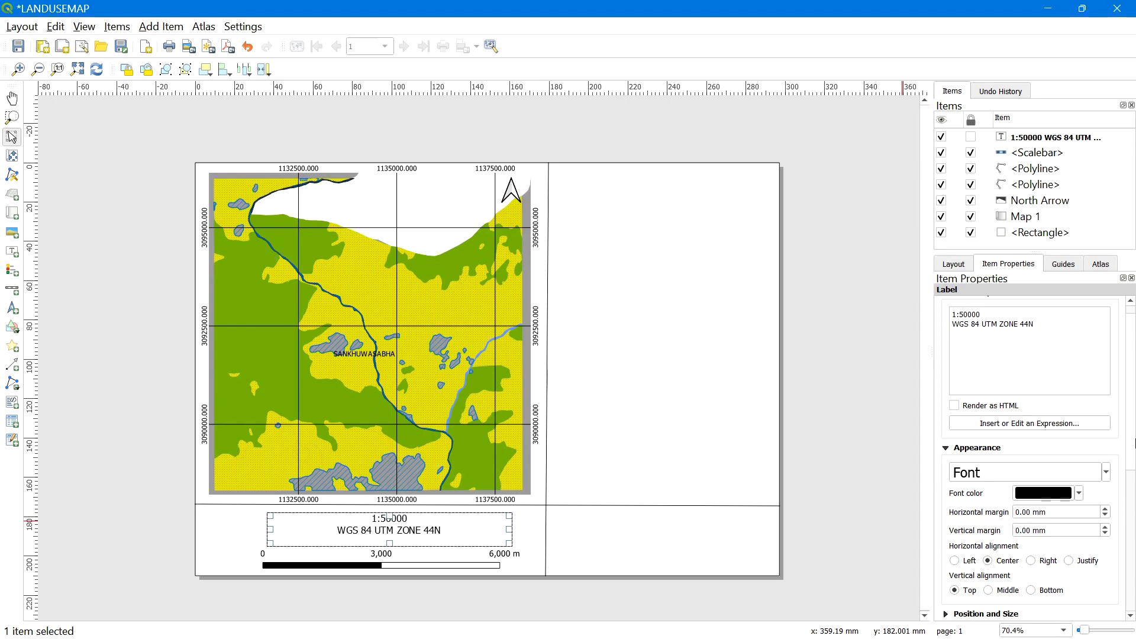
{"action": "left_click", "coordinate": [834, 467]}
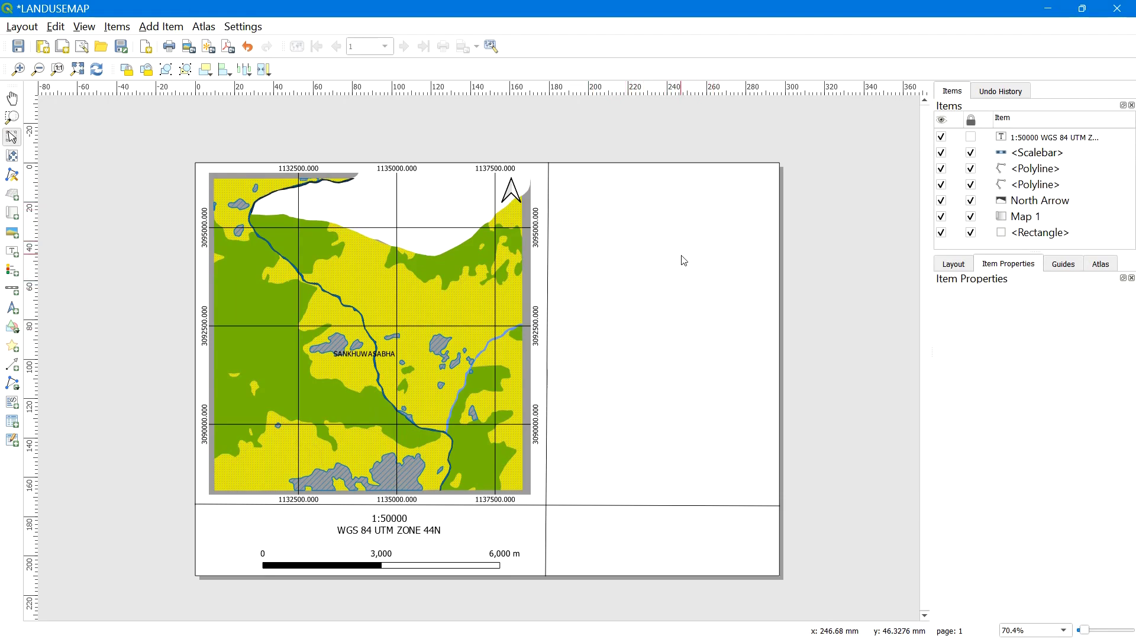
Draw a new map frame on the page's right side, beside the vertical divider
{"action": "left_click", "coordinate": [177, 30]}
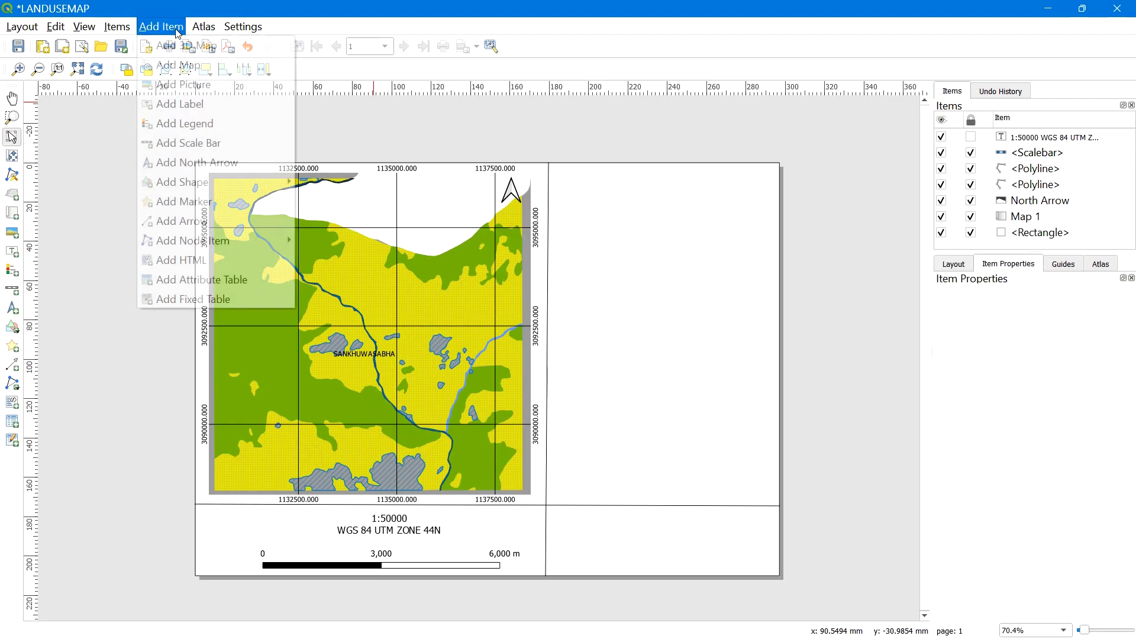
{"action": "left_click", "coordinate": [199, 66]}
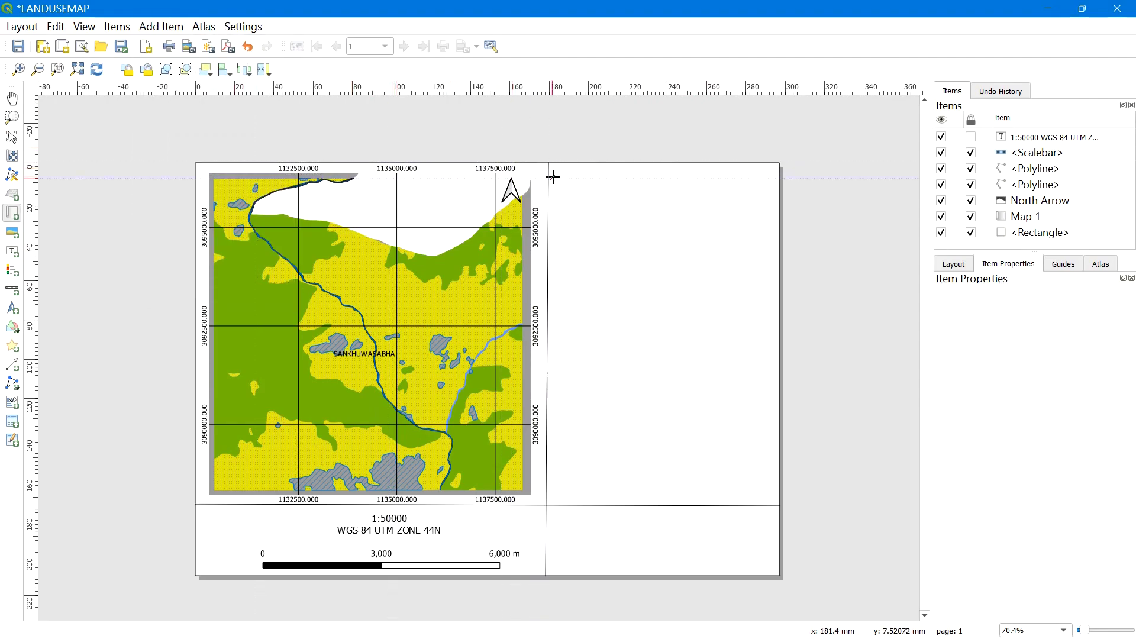
{"action": "left_click_drag", "start_coordinate": [563, 178], "coordinate": [768, 367]}
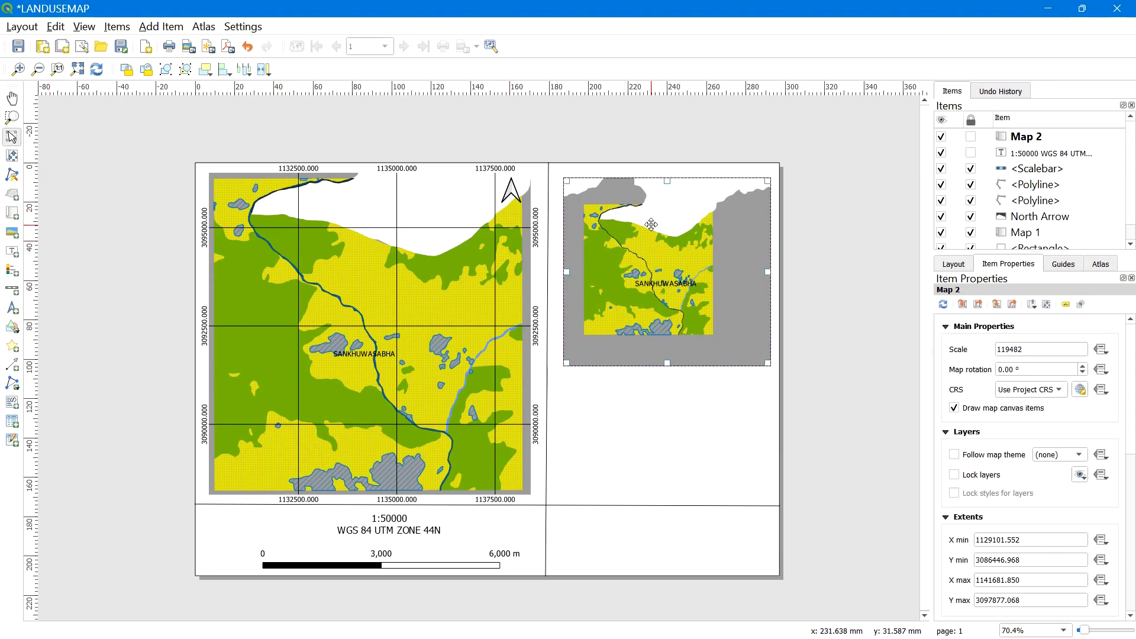
{"action": "left_click_drag", "start_coordinate": [636, 246], "coordinate": [632, 249]}
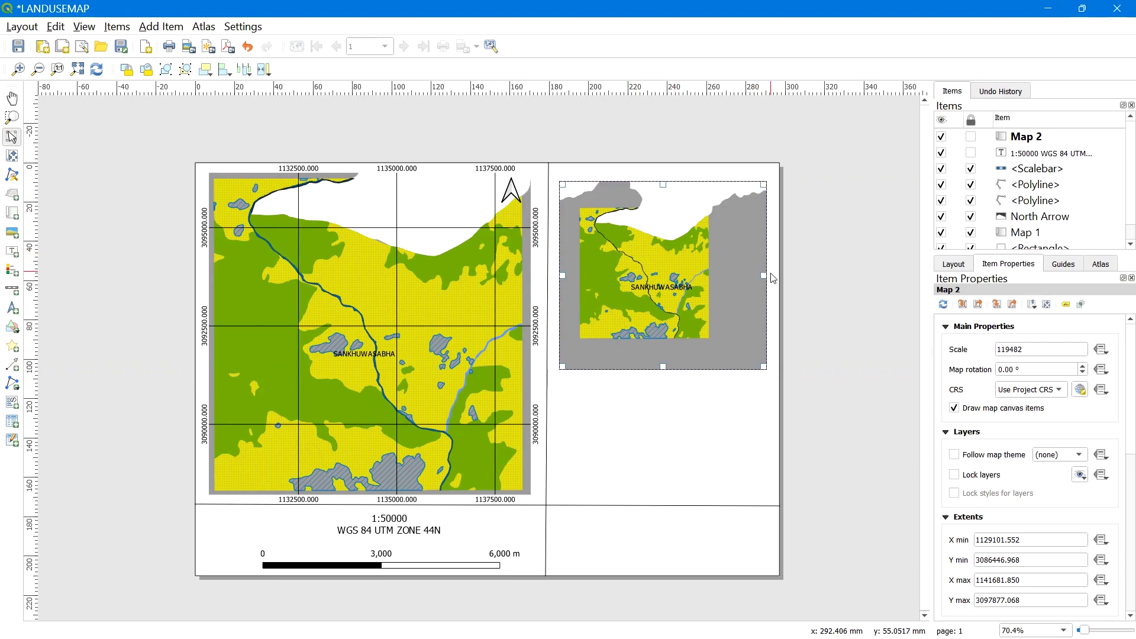
{"action": "left_click_drag", "start_coordinate": [766, 277], "coordinate": [769, 276]}
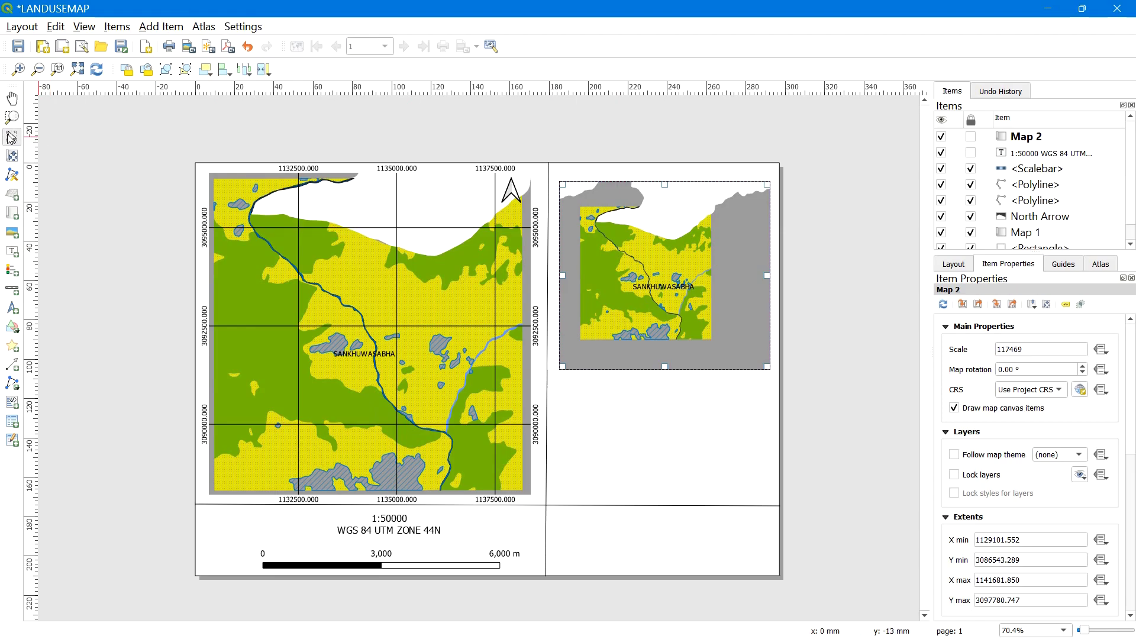
{"action": "left_click_drag", "start_coordinate": [634, 240], "coordinate": [633, 240]}
Pan the inset map's content toward Sankhuwasabha and bring up its item properties
{"action": "left_click", "coordinate": [12, 159]}
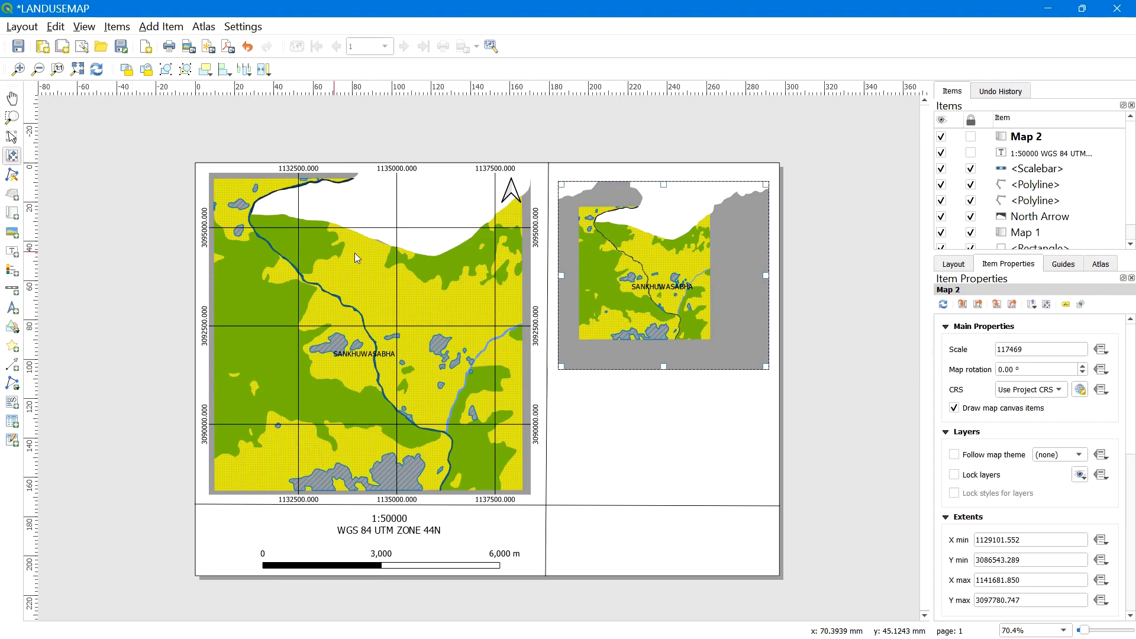
{"action": "scroll", "coordinate": [662, 275], "scroll_direction": "down", "scroll_amount": 3}
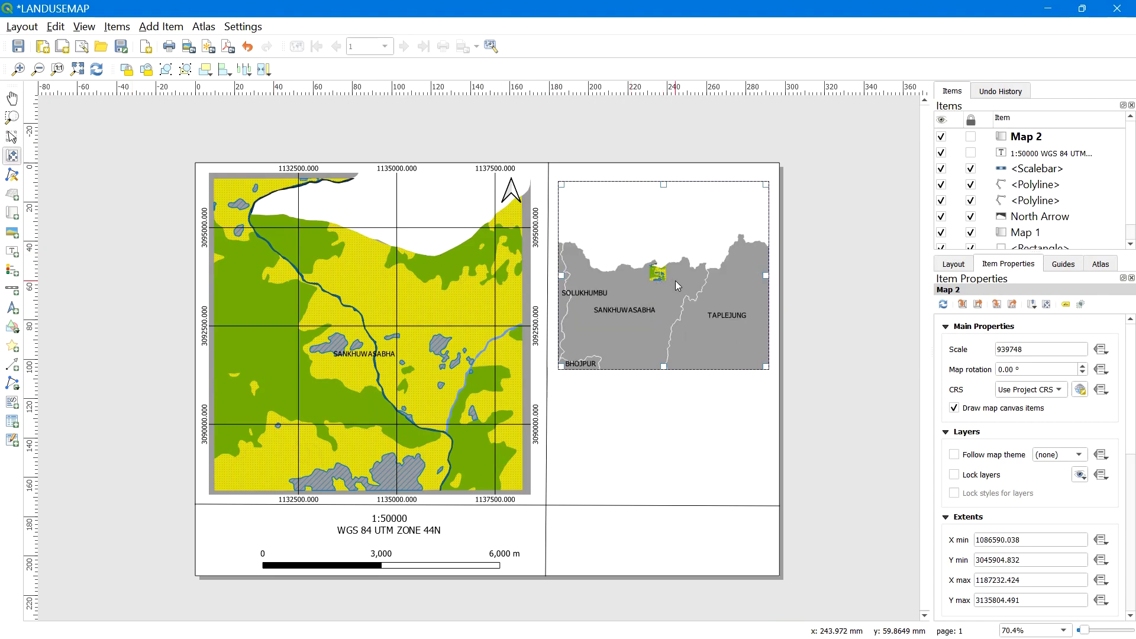
{"action": "mouse_move", "coordinate": [675, 280]}
{"action": "left_mouse_down"}
{"action": "mouse_move", "coordinate": [680, 271]}
{"action": "mouse_move", "coordinate": [655, 272]}
{"action": "mouse_move", "coordinate": [657, 282]}
{"action": "left_mouse_up"}
{"action": "scroll", "coordinate": [668, 275], "scroll_direction": "up", "scroll_amount": 1}
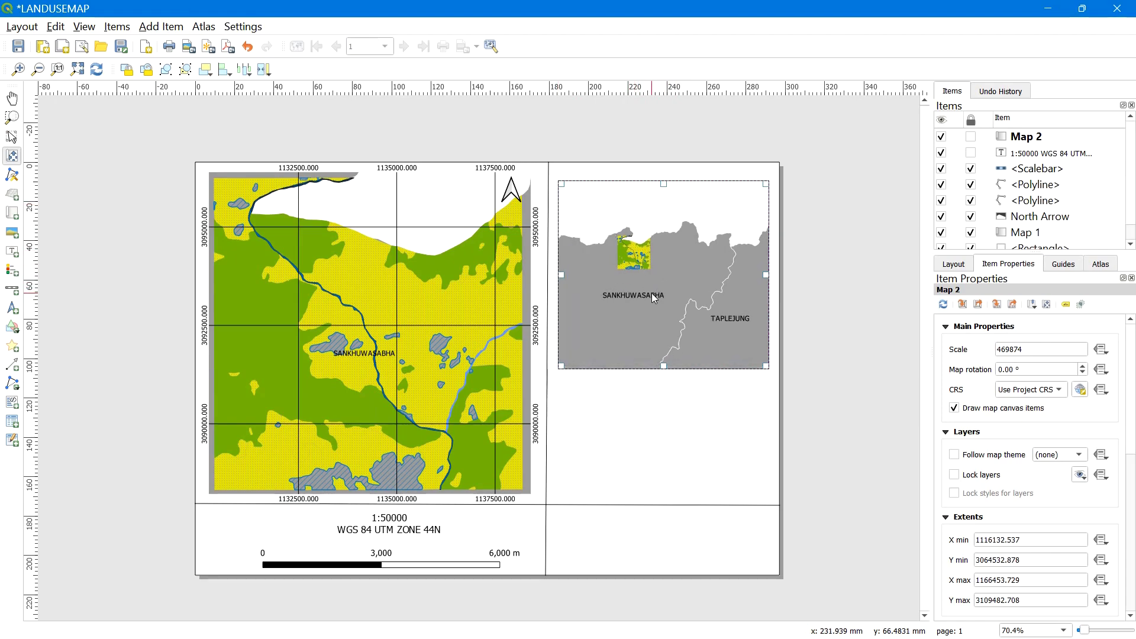
{"action": "right_click", "coordinate": [652, 294]}
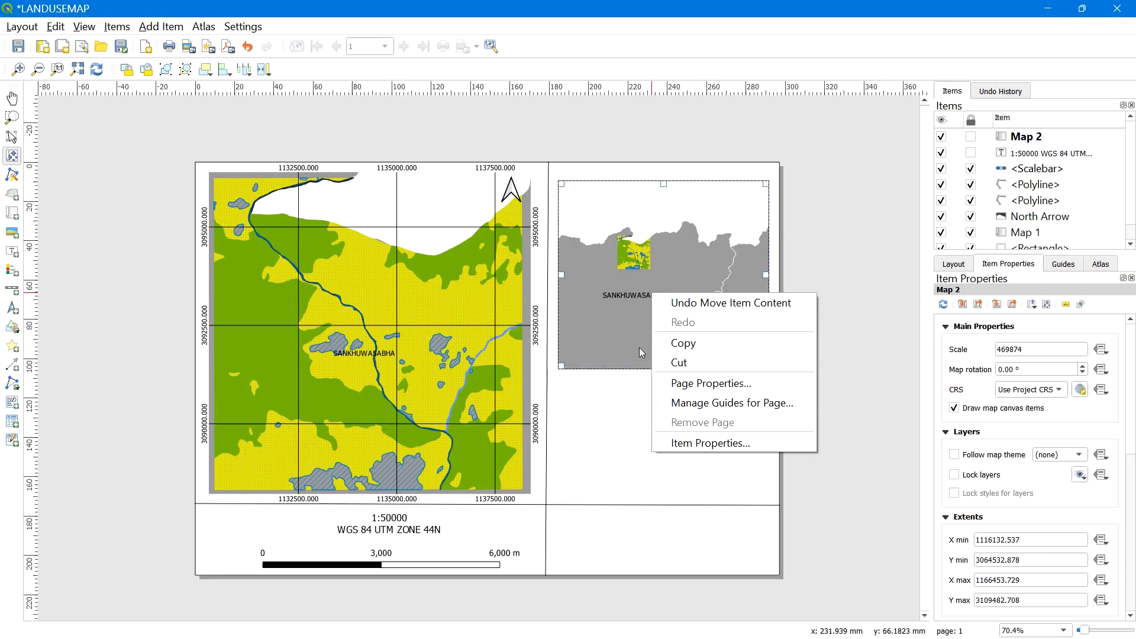
{"action": "left_click", "coordinate": [710, 443]}
{"action": "right_click", "coordinate": [797, 267]}
{"action": "left_click", "coordinate": [729, 295]}
{"action": "right_click", "coordinate": [729, 296]}
{"action": "left_click", "coordinate": [755, 447]}
Set the inset map scale to 460000
{"action": "left_click_drag", "start_coordinate": [1013, 350], "coordinate": [1023, 350]}
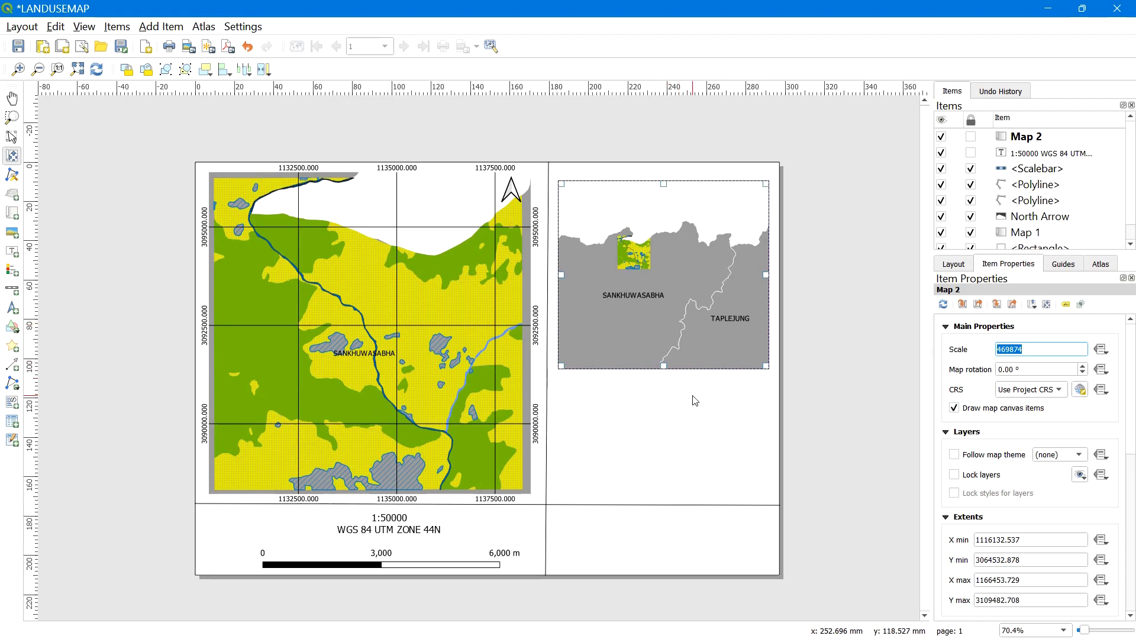
{"action": "left_click_drag", "start_coordinate": [1034, 349], "coordinate": [1019, 354]}
{"action": "double_click", "coordinate": [1004, 350]}
{"action": "left_click", "coordinate": [716, 318]}
{"action": "left_click_drag", "start_coordinate": [714, 313], "coordinate": [721, 312]}
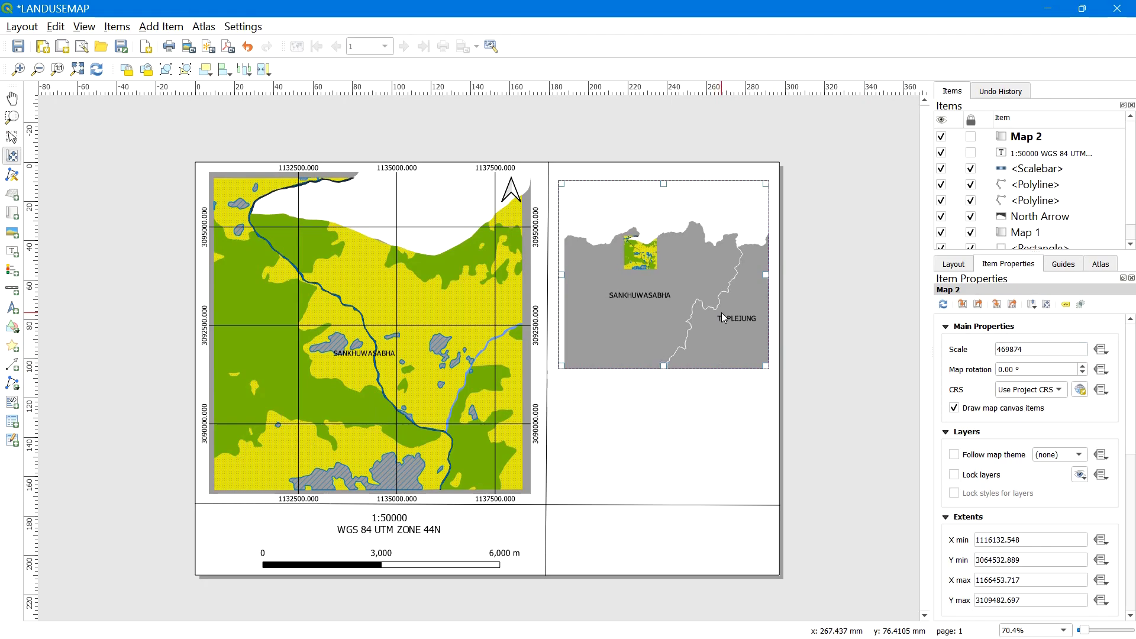
{"action": "left_click_drag", "start_coordinate": [1024, 350], "coordinate": [1003, 357]}
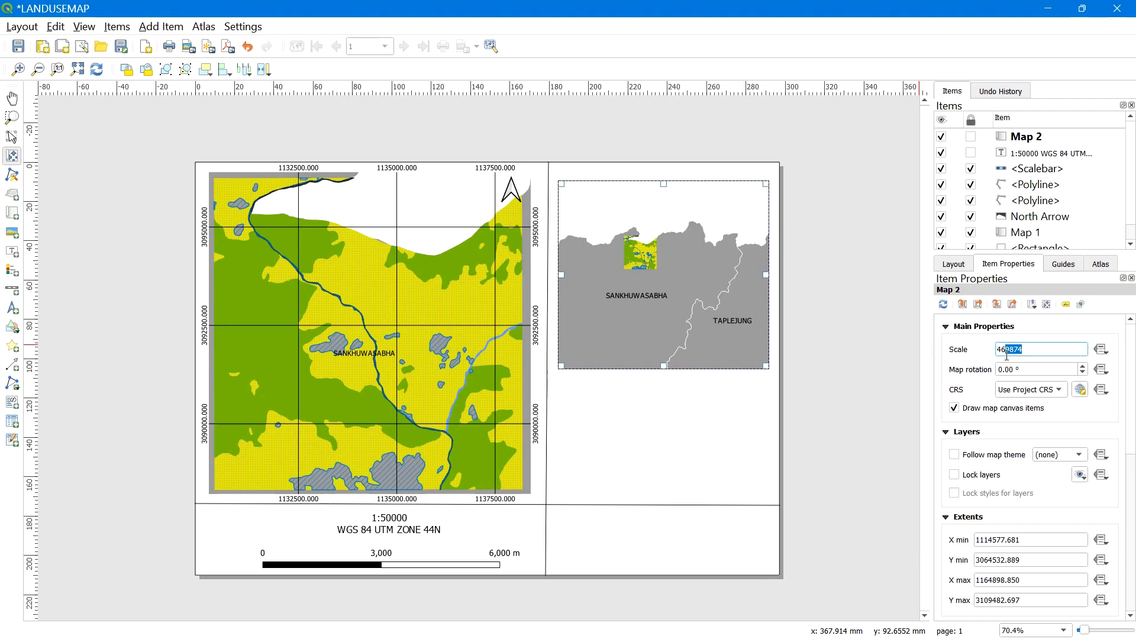
{"action": "type", "text": "60000"}
{"action": "key", "text": "Return"}
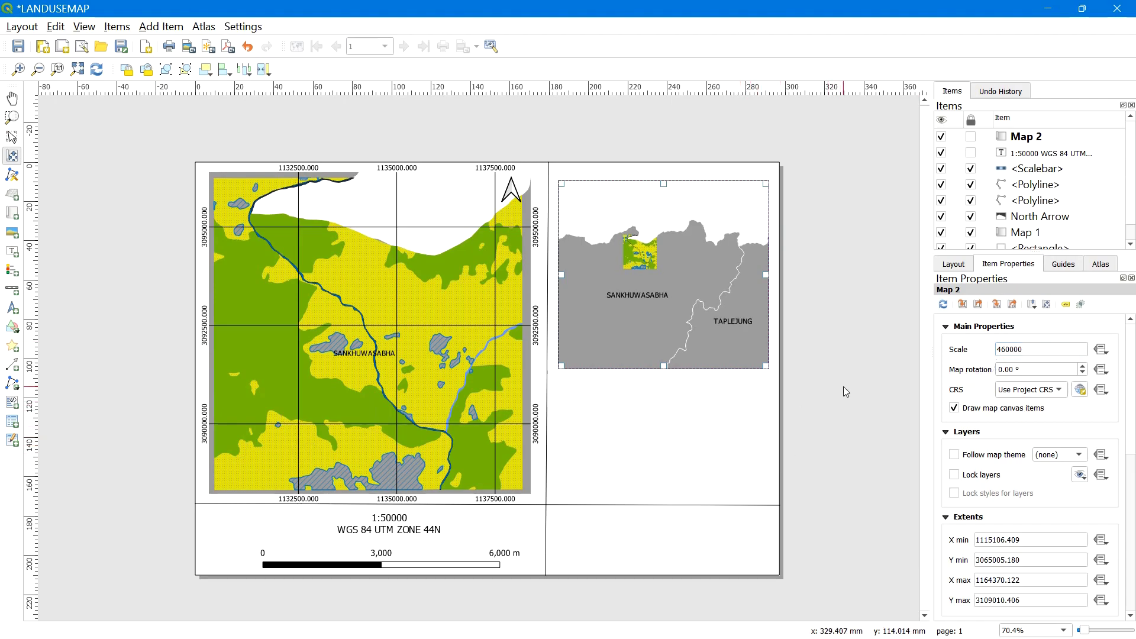
Recenter the inset content slightly and nudge the inset frame up-left
{"action": "left_click_drag", "start_coordinate": [658, 322], "coordinate": [657, 314]}
{"action": "left_click", "coordinate": [11, 137]}
{"action": "left_click_drag", "start_coordinate": [582, 256], "coordinate": [581, 253]}
{"action": "left_click", "coordinate": [860, 311]}
{"action": "left_click", "coordinate": [146, 26]}
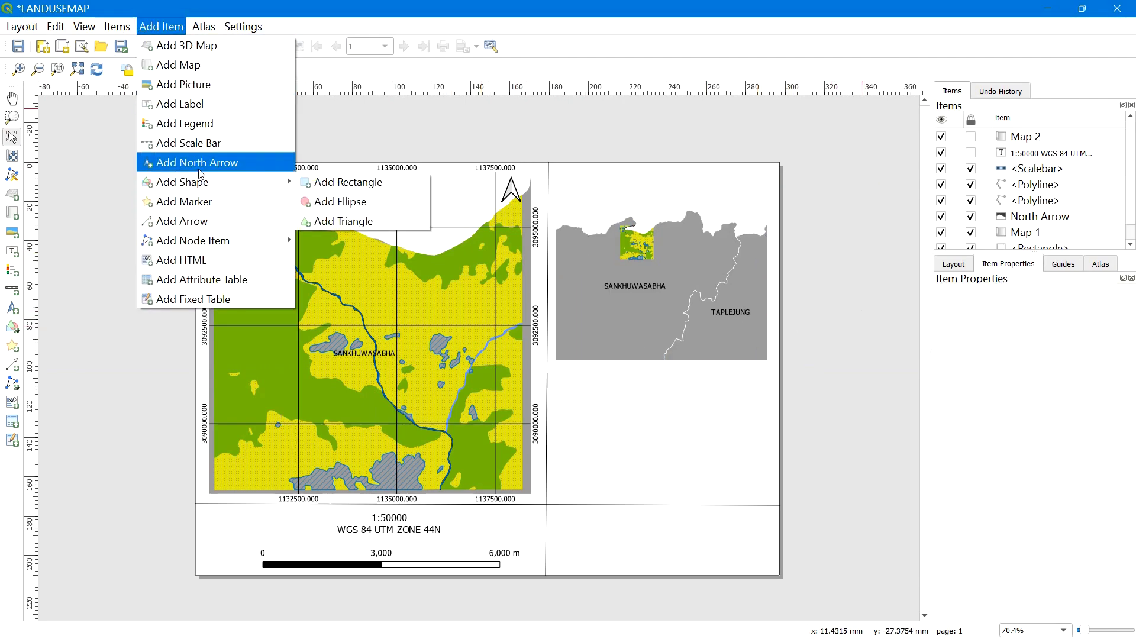
Draw a line beneath the inset from the main map's right to the page edge, End marker None
{"action": "left_click", "coordinate": [188, 221]}
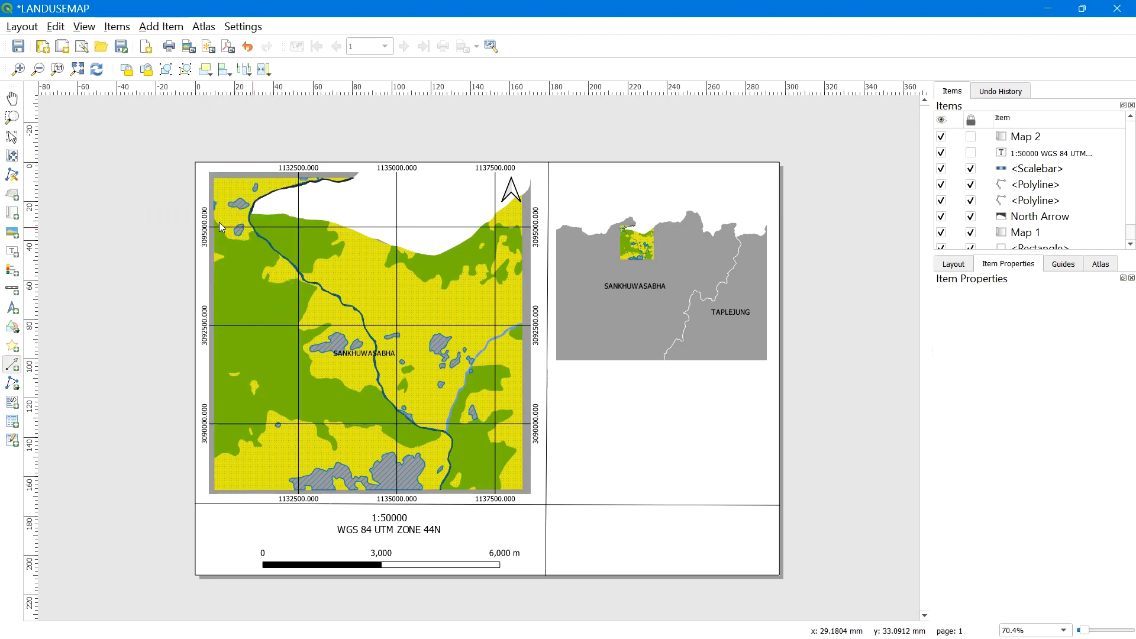
{"action": "left_click", "coordinate": [546, 371]}
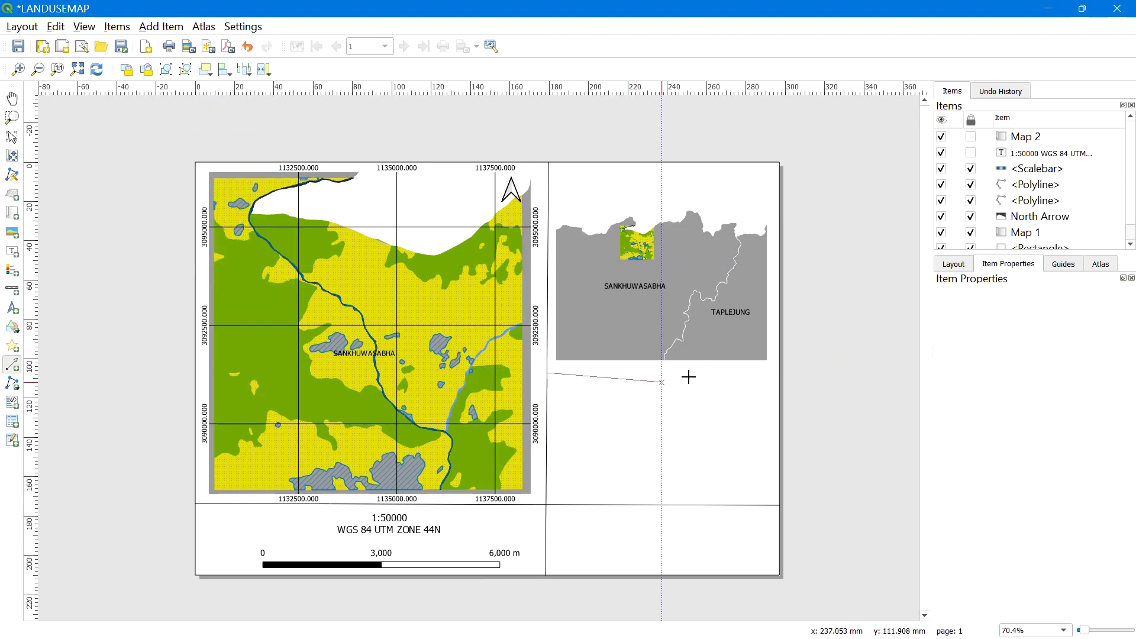
{"action": "left_click", "coordinate": [779, 373]}
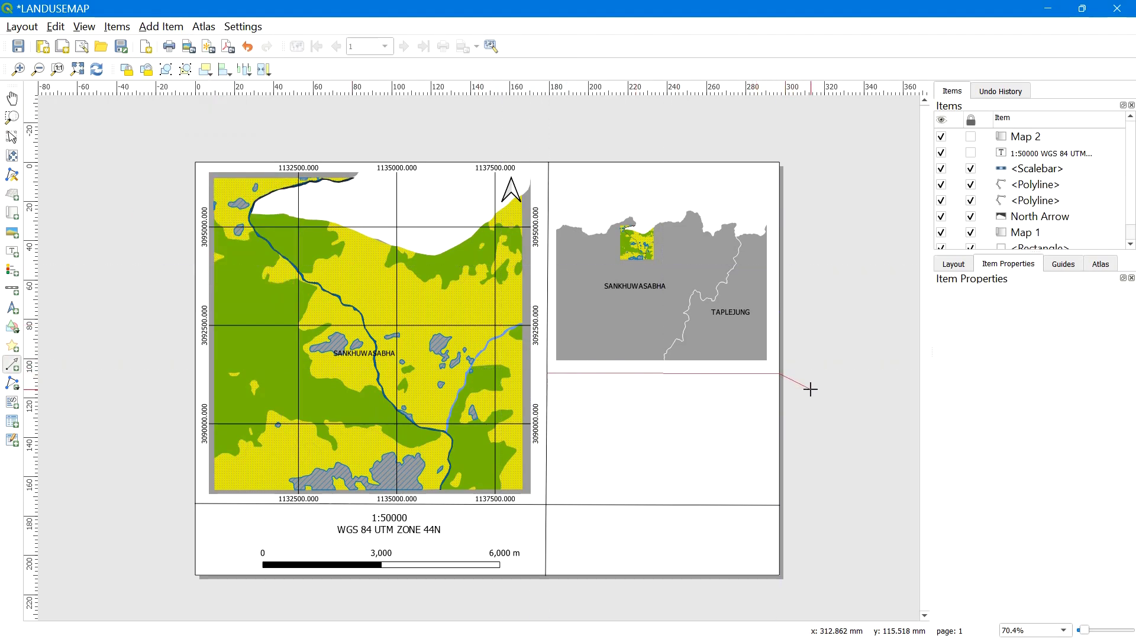
{"action": "right_click", "coordinate": [810, 388]}
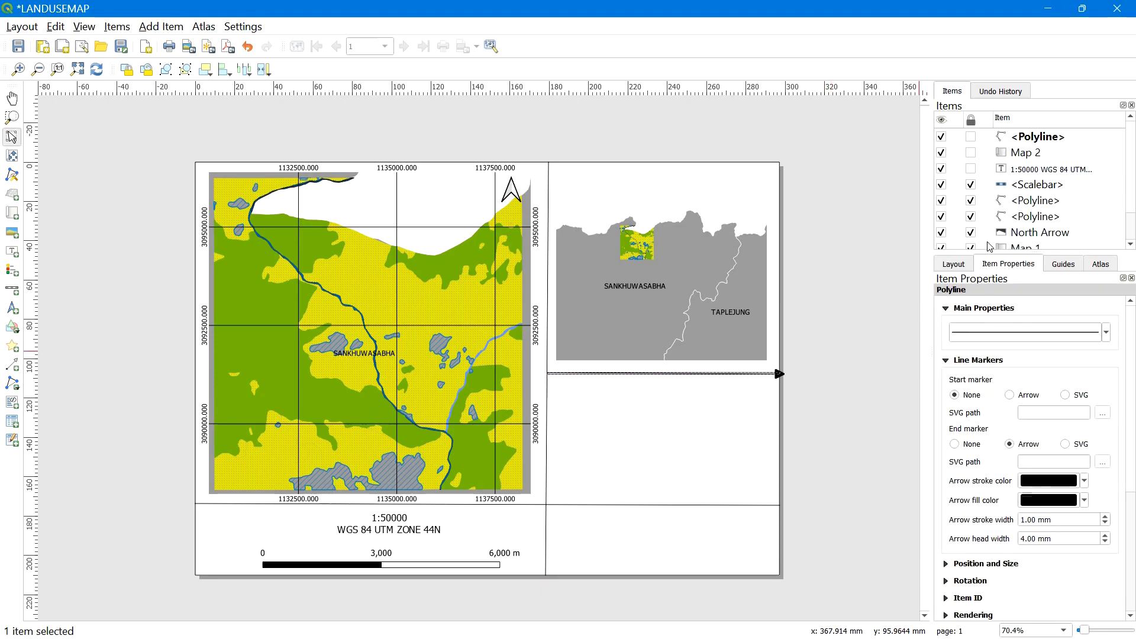
{"action": "right_click", "coordinate": [1015, 139]}
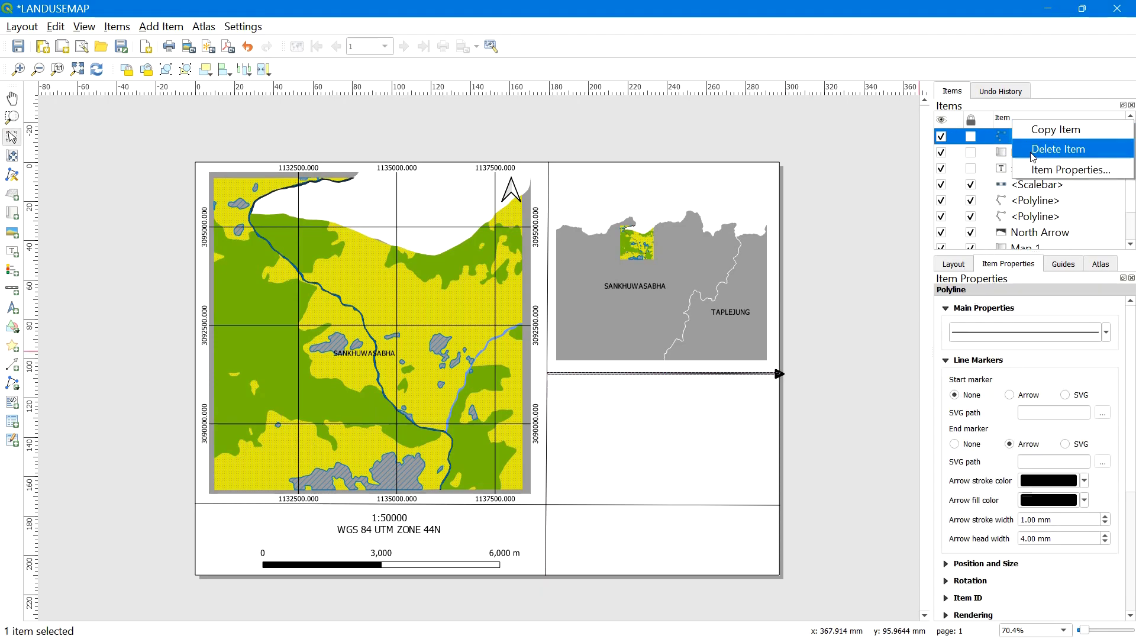
{"action": "left_click", "coordinate": [1039, 169]}
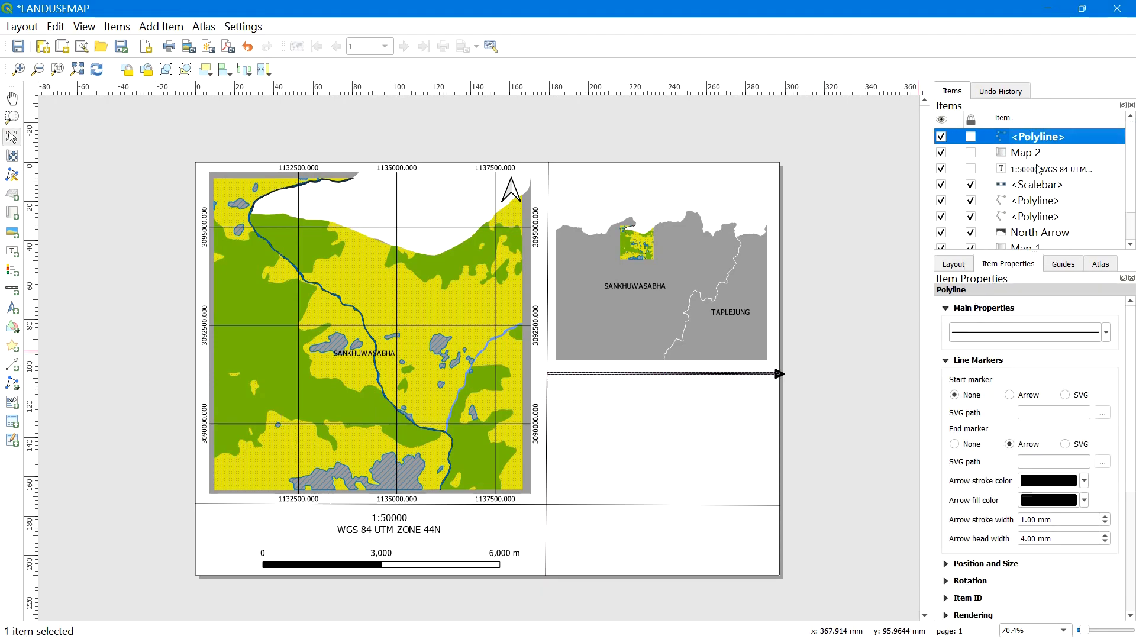
{"action": "left_click", "coordinate": [955, 444]}
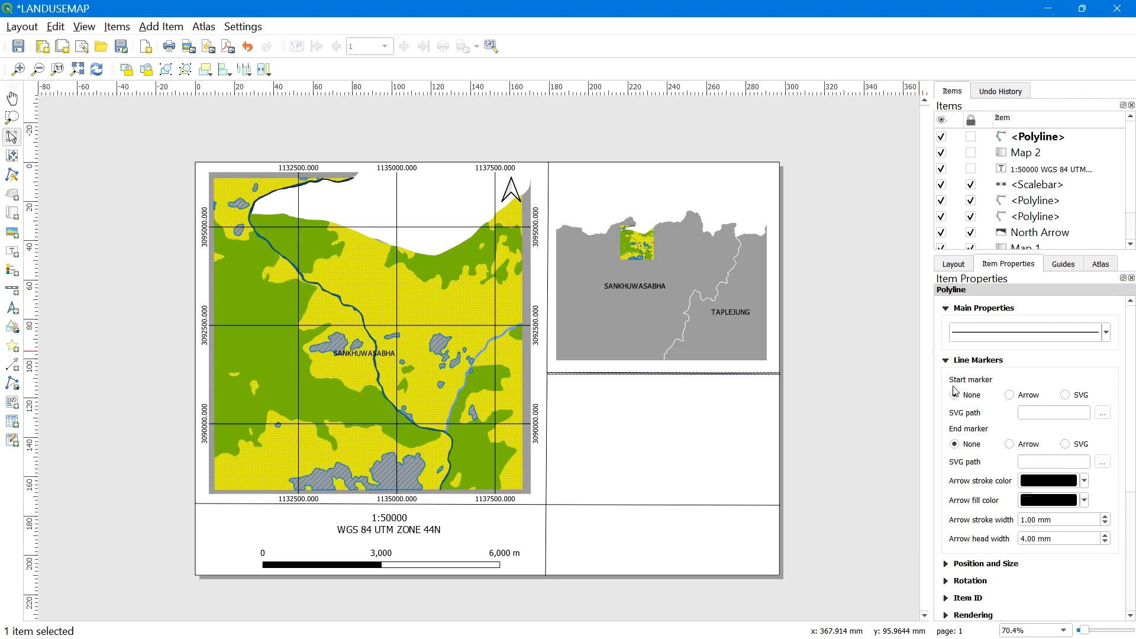
{"action": "left_click", "coordinate": [818, 438]}
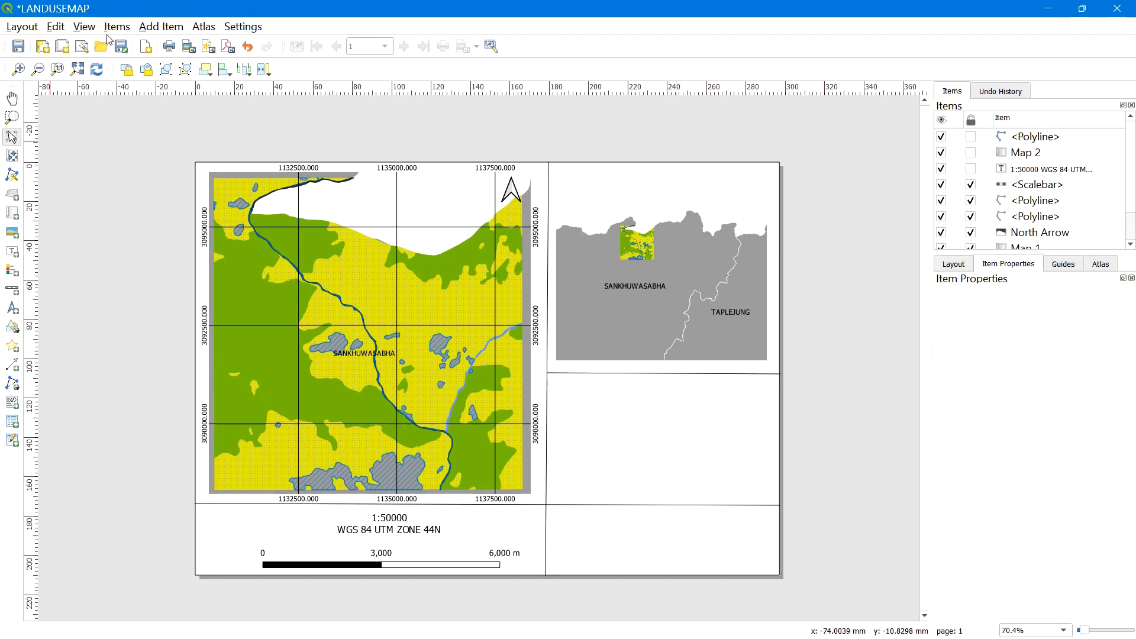
Draw a legend in the lower-right panel beneath the inset map
{"action": "left_click", "coordinate": [172, 28]}
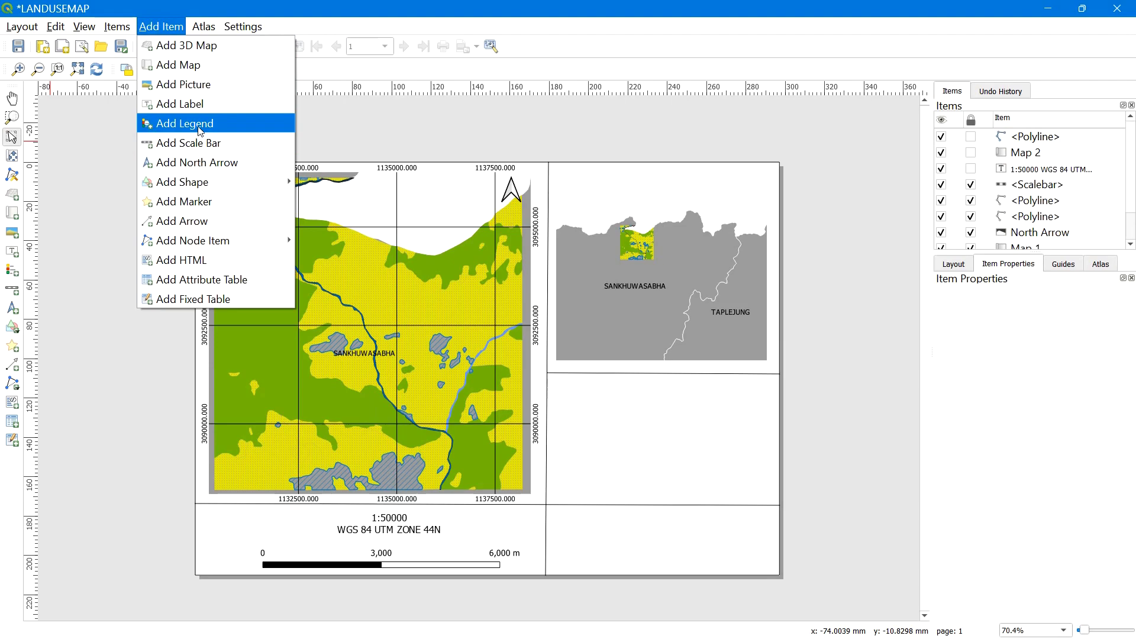
{"action": "left_click", "coordinate": [199, 126]}
{"action": "left_click_drag", "start_coordinate": [556, 386], "coordinate": [767, 482]}
{"action": "left_click_drag", "start_coordinate": [615, 440], "coordinate": [616, 431]}
{"action": "right_click", "coordinate": [633, 427]}
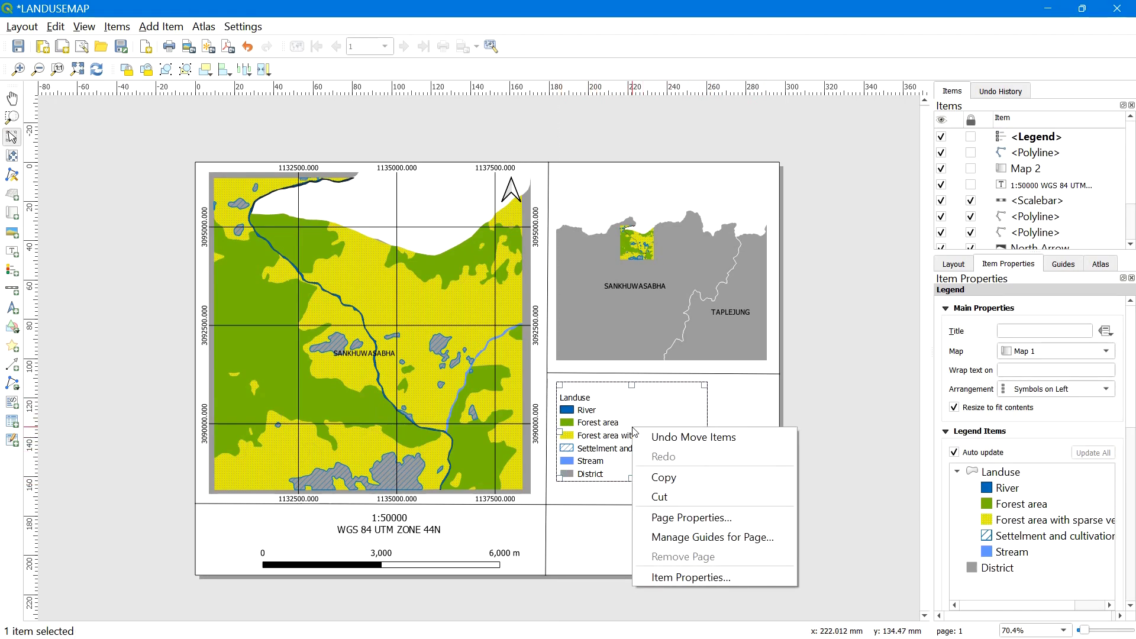
{"action": "left_click", "coordinate": [689, 576]}
{"action": "scroll", "coordinate": [1045, 519], "scroll_direction": "down", "scroll_amount": 1}
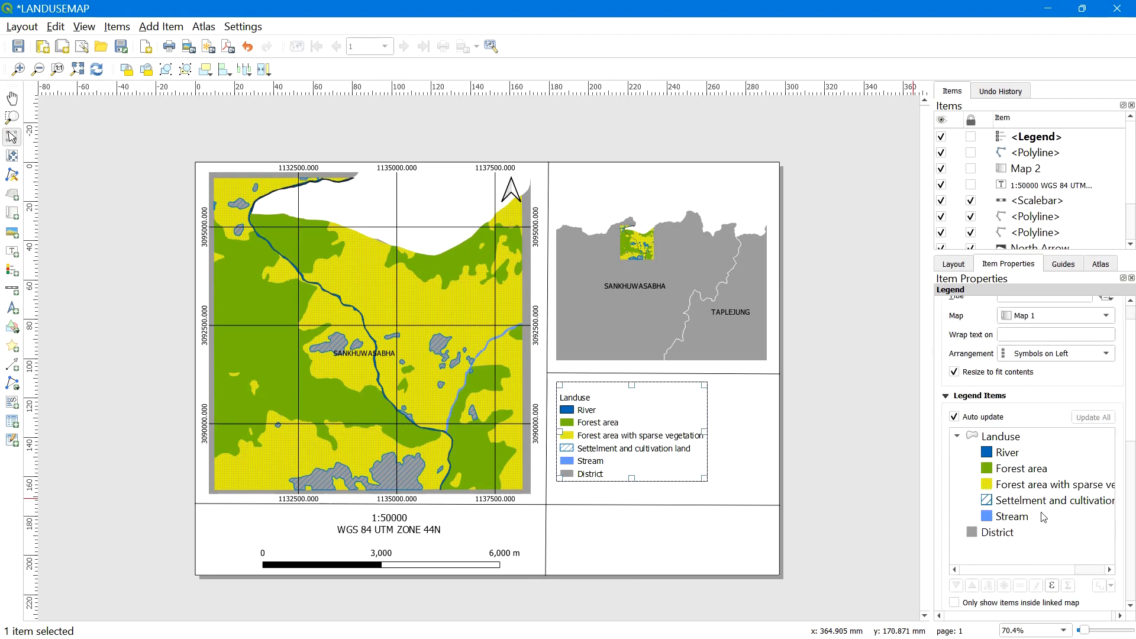
{"action": "scroll", "coordinate": [992, 516], "scroll_direction": "down", "scroll_amount": 2}
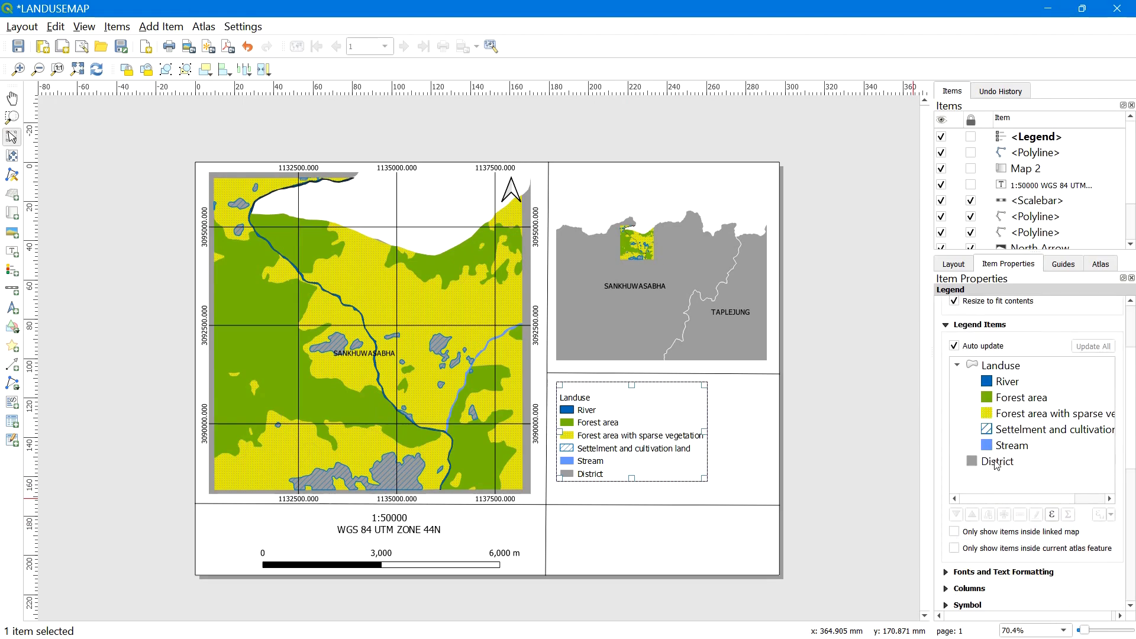
Turn off Auto update and remove the District entry from the legend
{"action": "left_click", "coordinate": [997, 463]}
{"action": "left_click", "coordinate": [994, 390]}
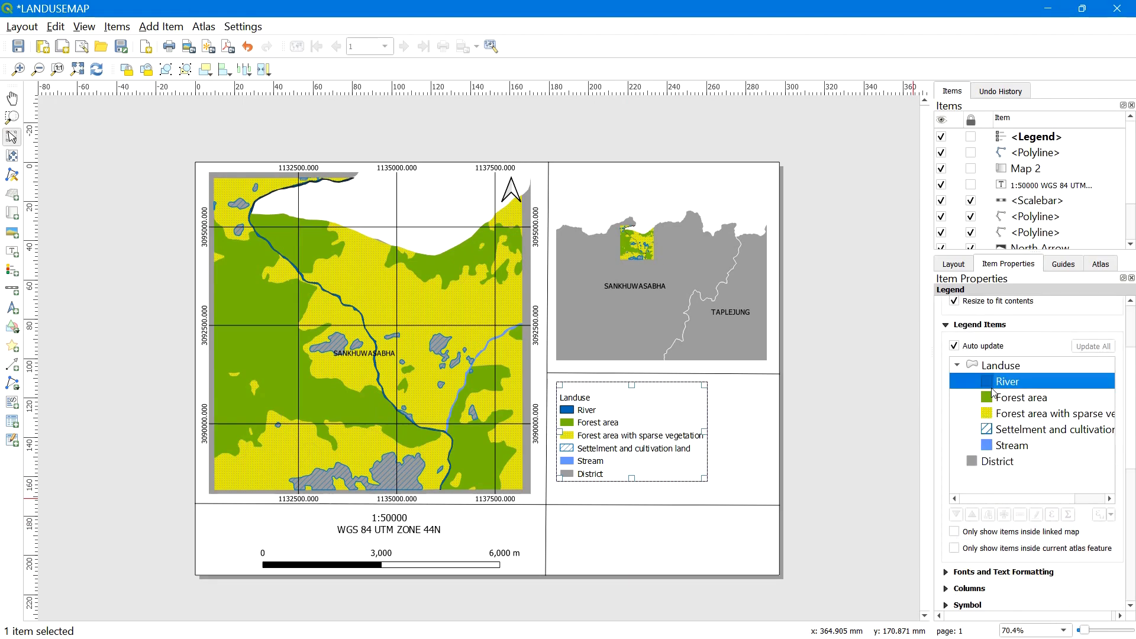
{"action": "left_click", "coordinate": [1001, 367]}
{"action": "scroll", "coordinate": [1000, 413], "scroll_direction": "down", "scroll_amount": 1}
{"action": "scroll", "coordinate": [1000, 413], "scroll_direction": "up", "scroll_amount": 1}
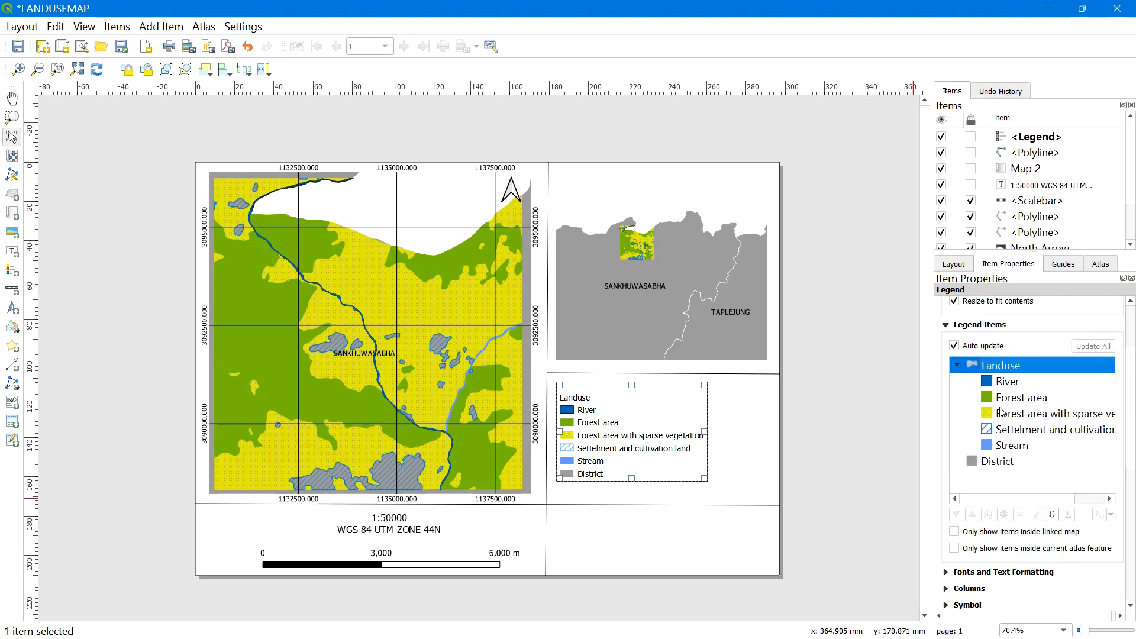
{"action": "left_click", "coordinate": [954, 346]}
{"action": "left_click", "coordinate": [1010, 464]}
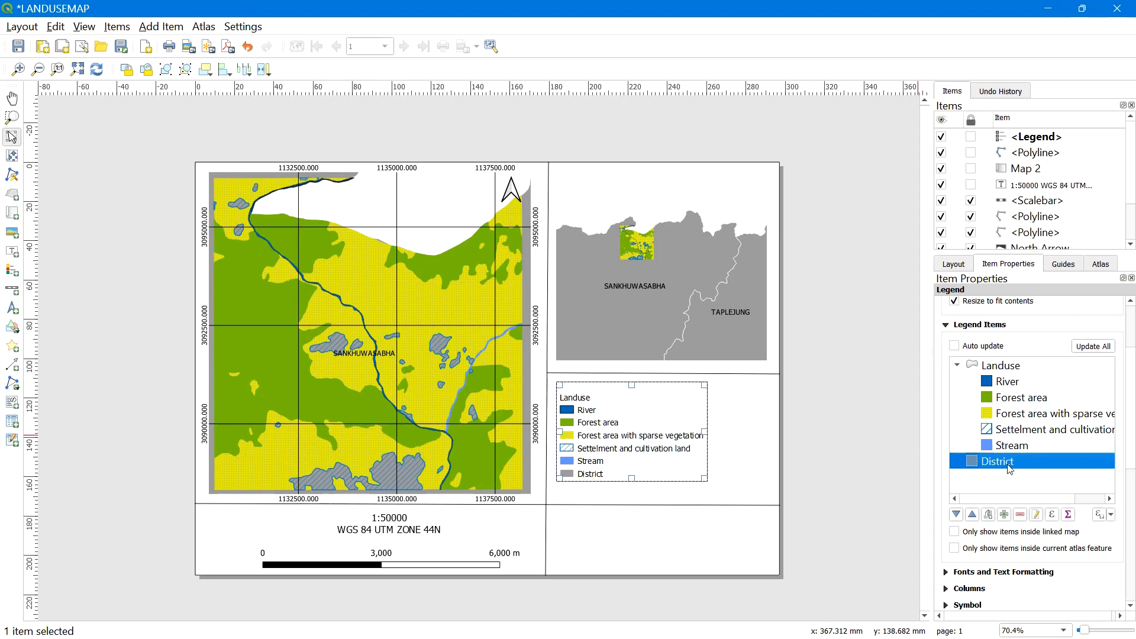
{"action": "left_click", "coordinate": [1004, 367]}
{"action": "left_click", "coordinate": [1000, 386]}
{"action": "left_click", "coordinate": [998, 467]}
{"action": "left_click", "coordinate": [1020, 515]}
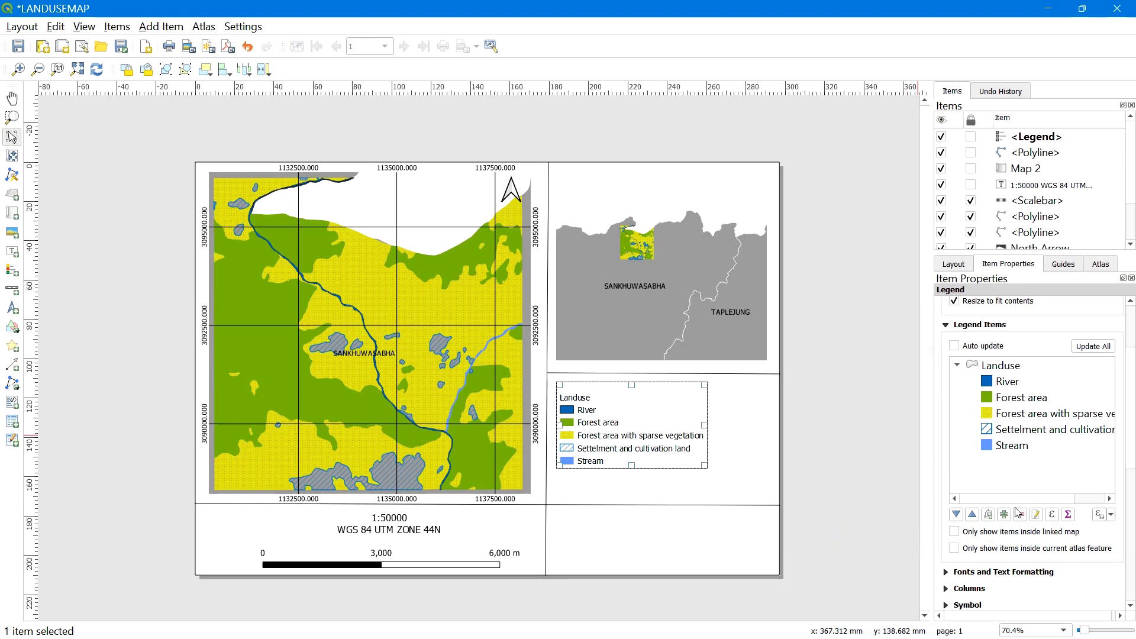
Rename the first legend entry to River
{"action": "left_click", "coordinate": [1008, 431]}
{"action": "left_click", "coordinate": [1017, 396]}
{"action": "left_click", "coordinate": [1018, 416]}
{"action": "left_click", "coordinate": [1019, 432]}
{"action": "left_click", "coordinate": [1012, 448]}
{"action": "left_click", "coordinate": [1013, 385]}
{"action": "left_click", "coordinate": [1018, 400]}
{"action": "left_click", "coordinate": [1018, 415]}
{"action": "left_click", "coordinate": [1013, 429]}
{"action": "left_click", "coordinate": [1016, 448]}
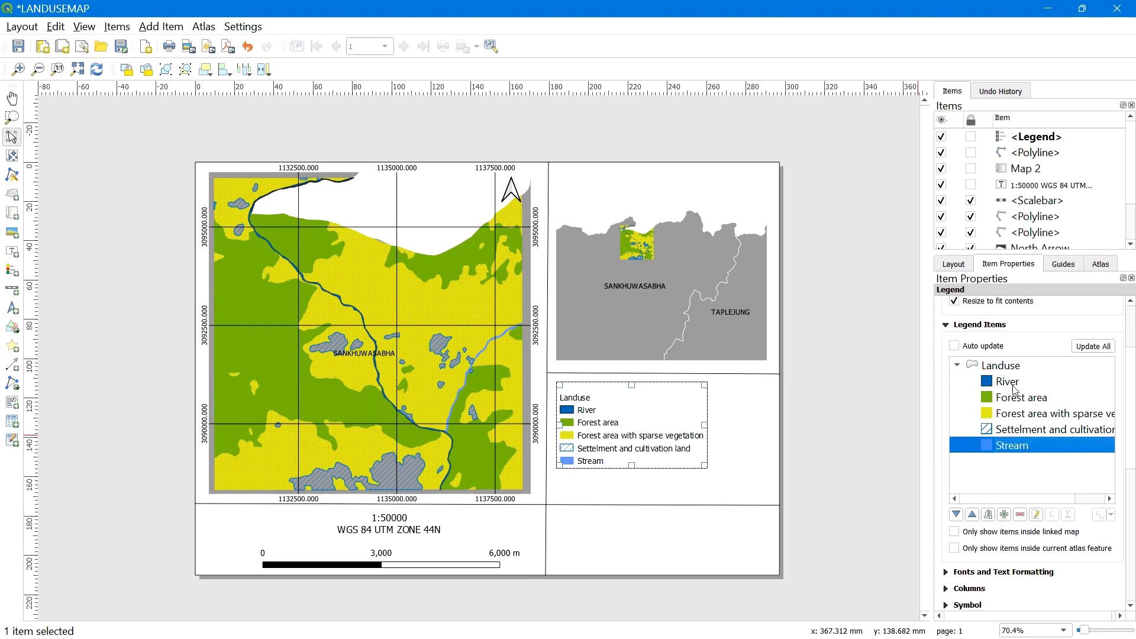
{"action": "double_click", "coordinate": [1015, 383]}
{"action": "type", "text": "aaa"}
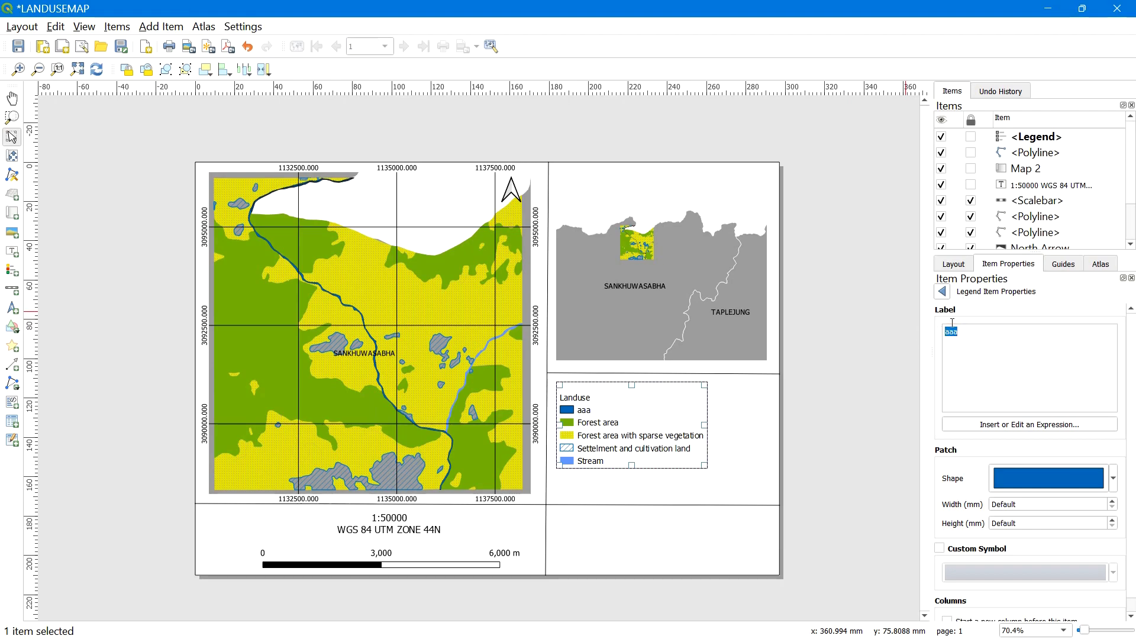
{"action": "type", "text": "River"}
{"action": "left_click", "coordinate": [942, 292]}
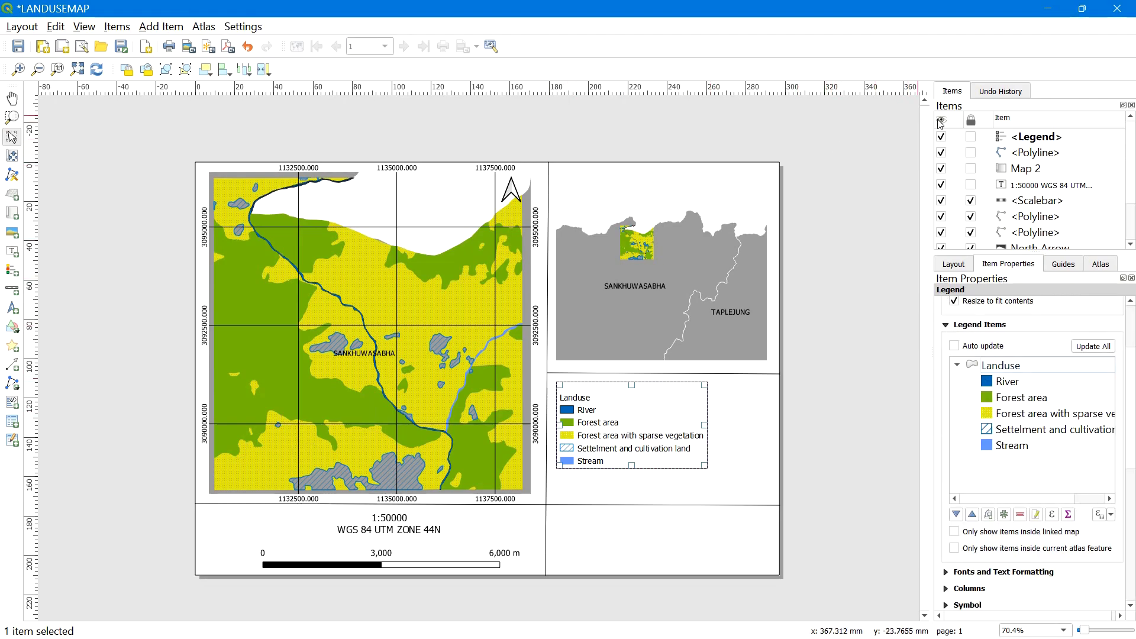
Lock the legend and the scale text item
{"action": "left_click", "coordinate": [971, 137]}
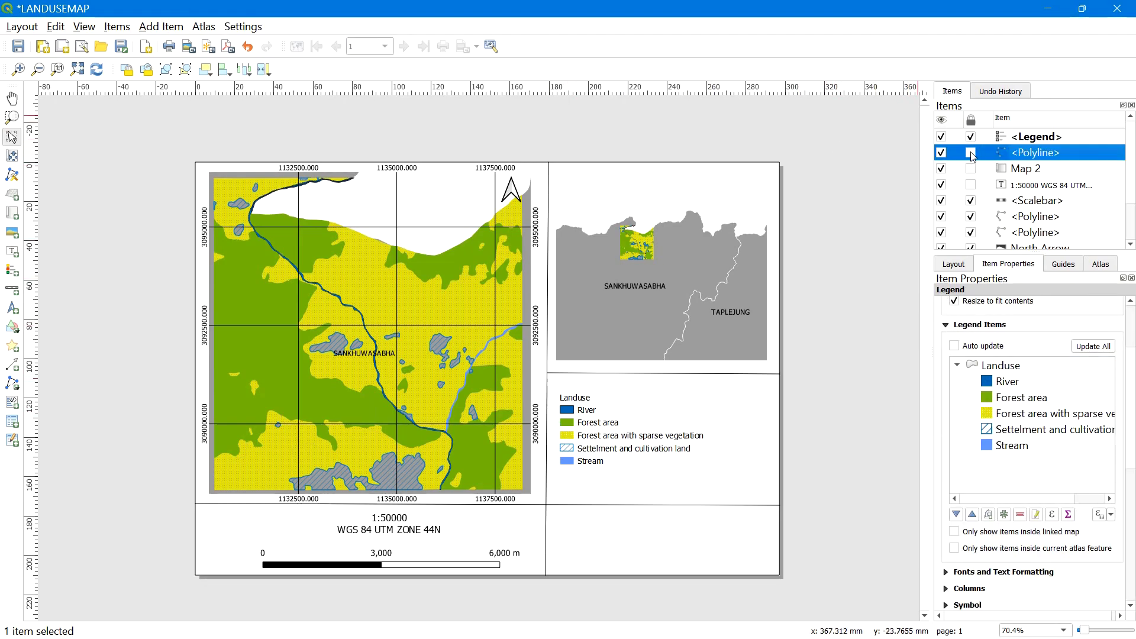
{"action": "left_click", "coordinate": [971, 185]}
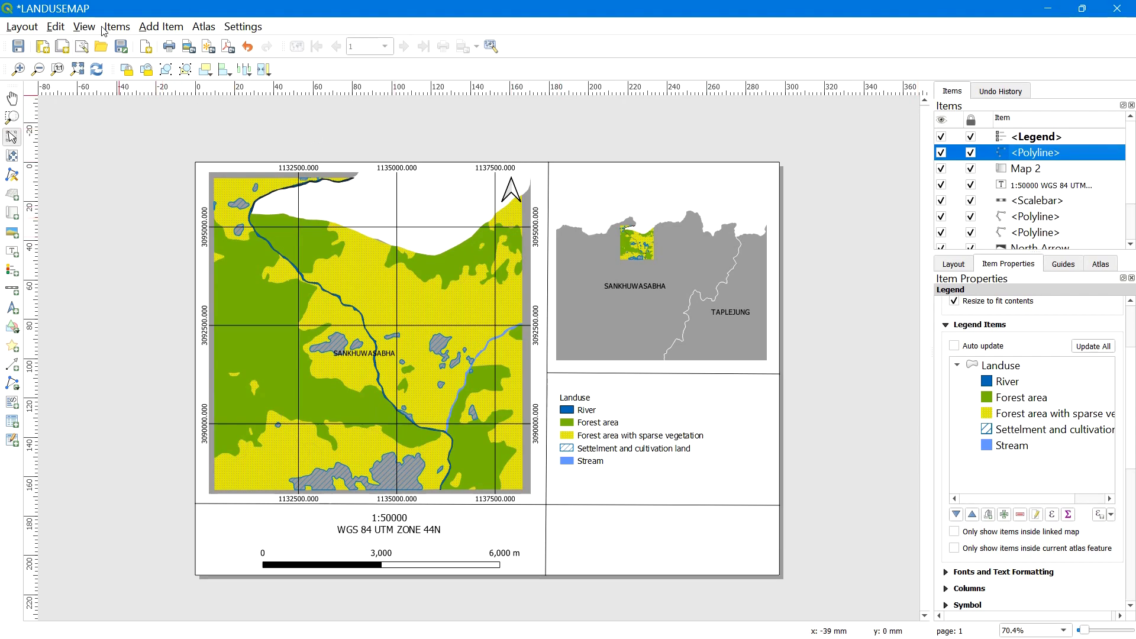
{"action": "left_click", "coordinate": [164, 27]}
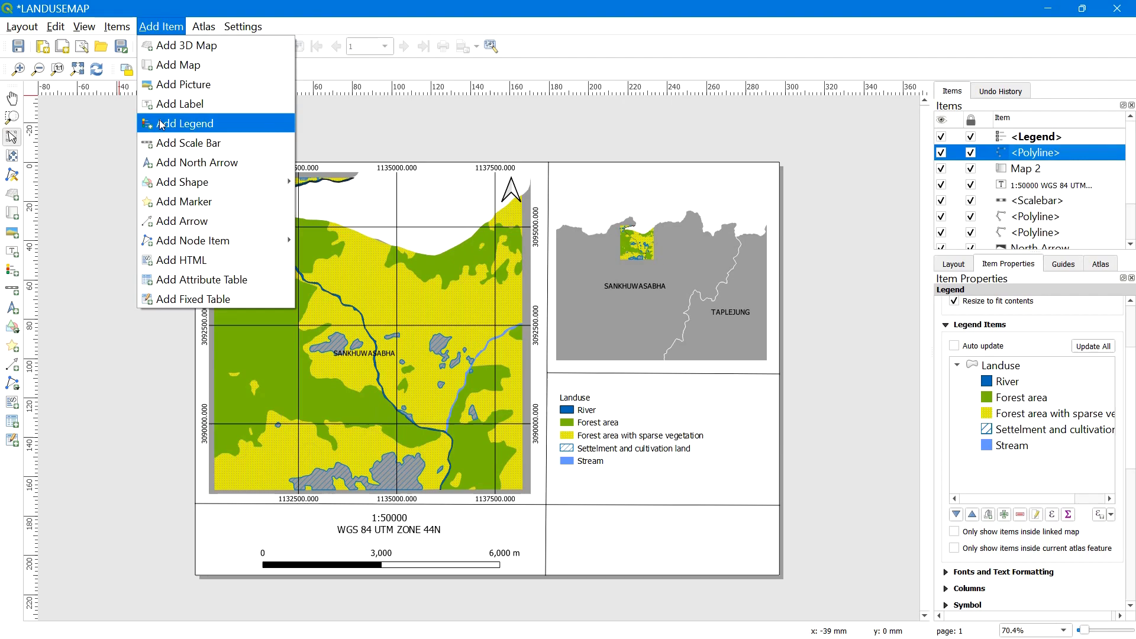
Draw a line across the right panel beneath the legend, setting End marker to None
{"action": "left_click", "coordinate": [188, 220]}
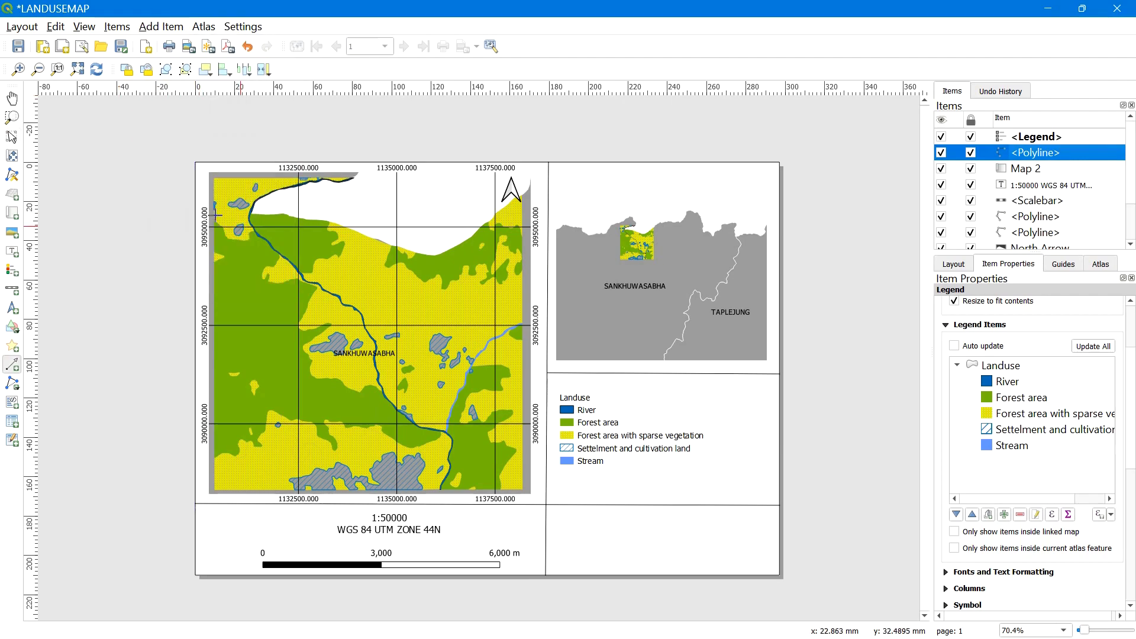
{"action": "left_click", "coordinate": [544, 472]}
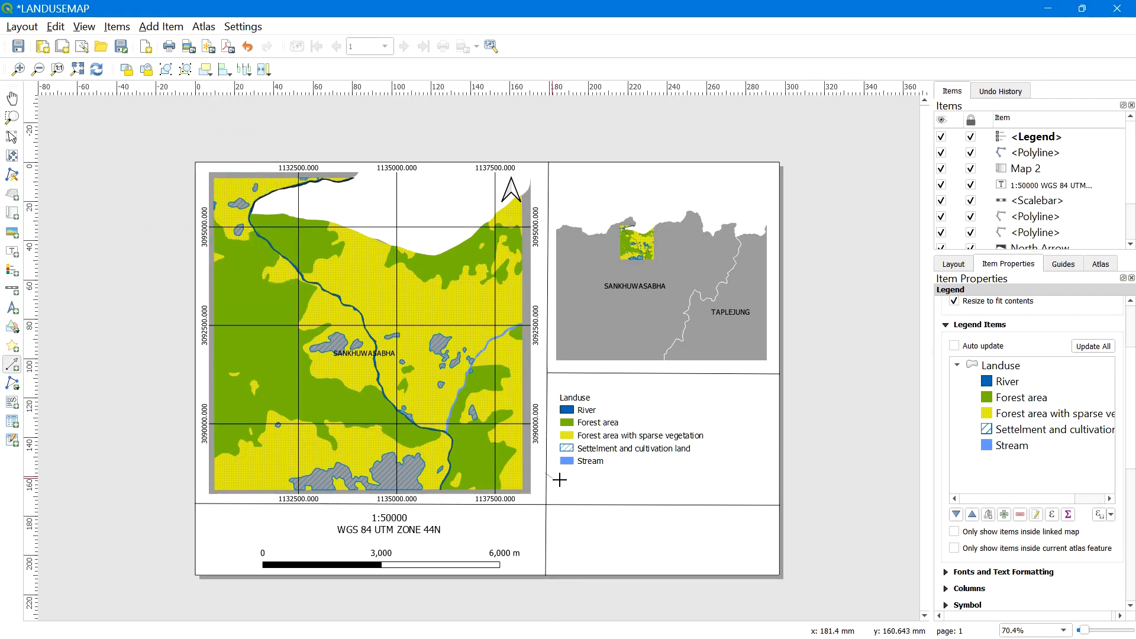
{"action": "left_click", "coordinate": [779, 473]}
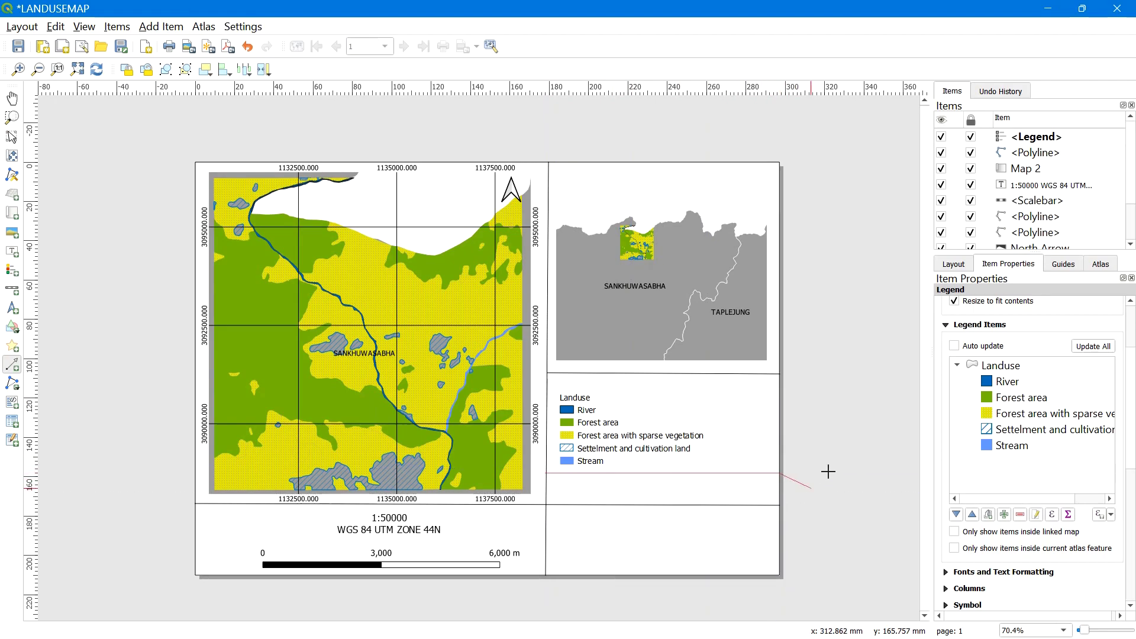
{"action": "right_click", "coordinate": [828, 471]}
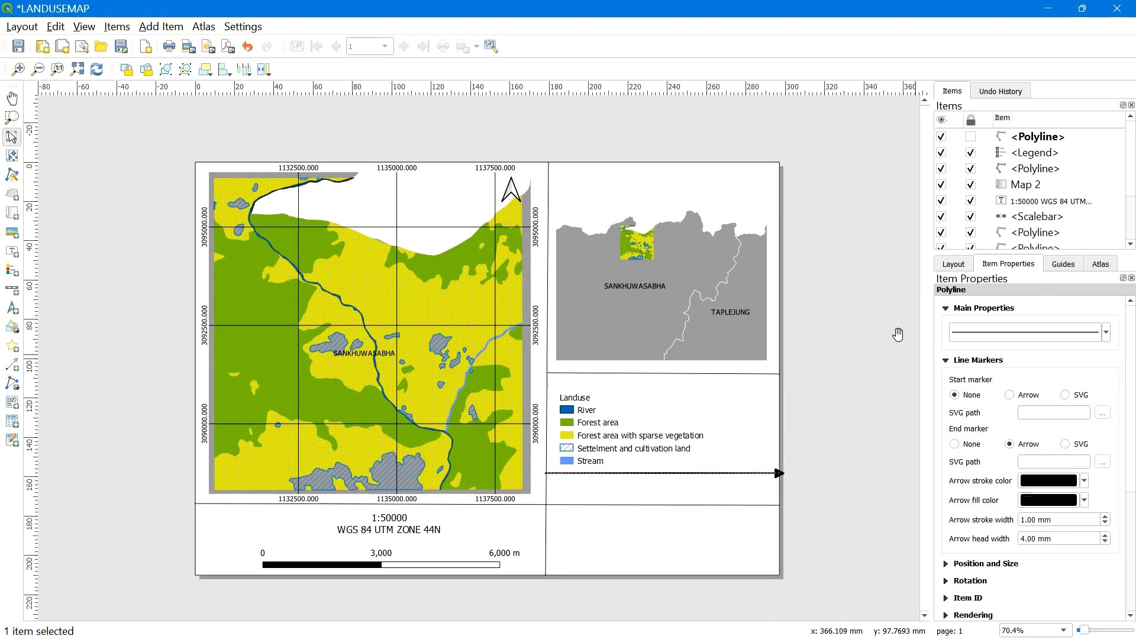
{"action": "right_click", "coordinate": [1015, 144]}
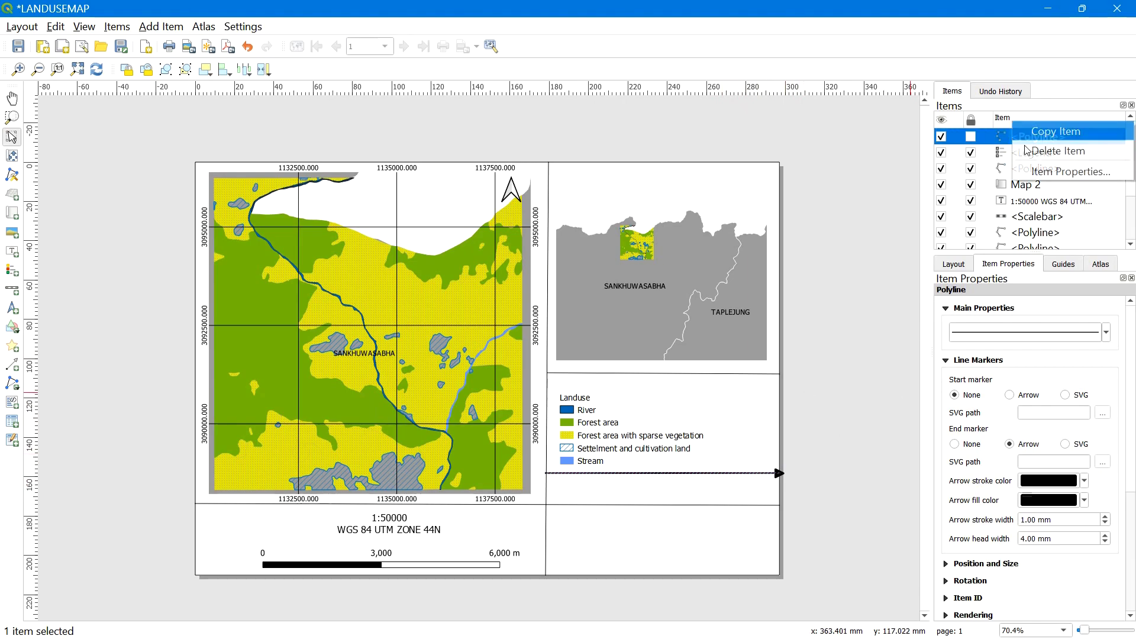
{"action": "left_click", "coordinate": [1046, 172]}
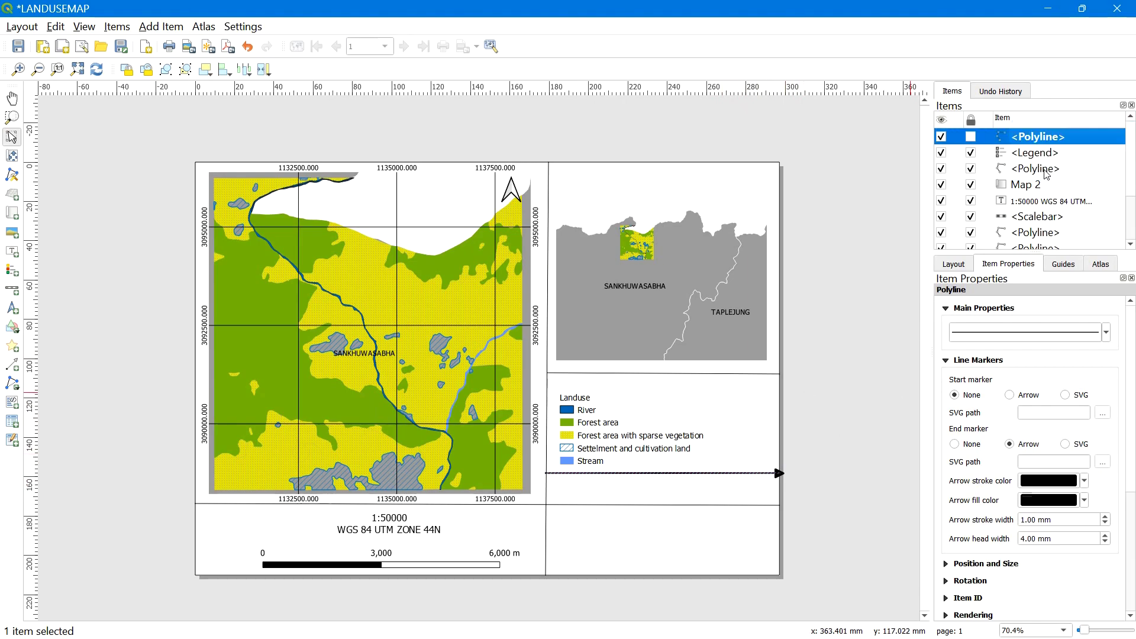
{"action": "left_click", "coordinate": [955, 445]}
{"action": "left_click", "coordinate": [819, 430]}
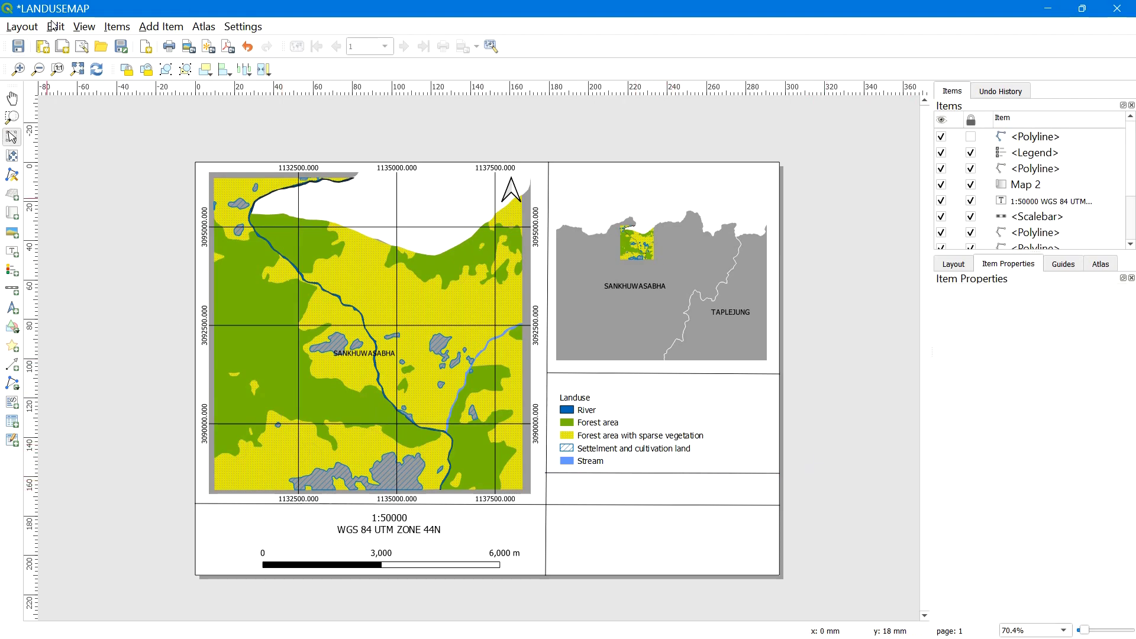
{"action": "left_click", "coordinate": [160, 27]}
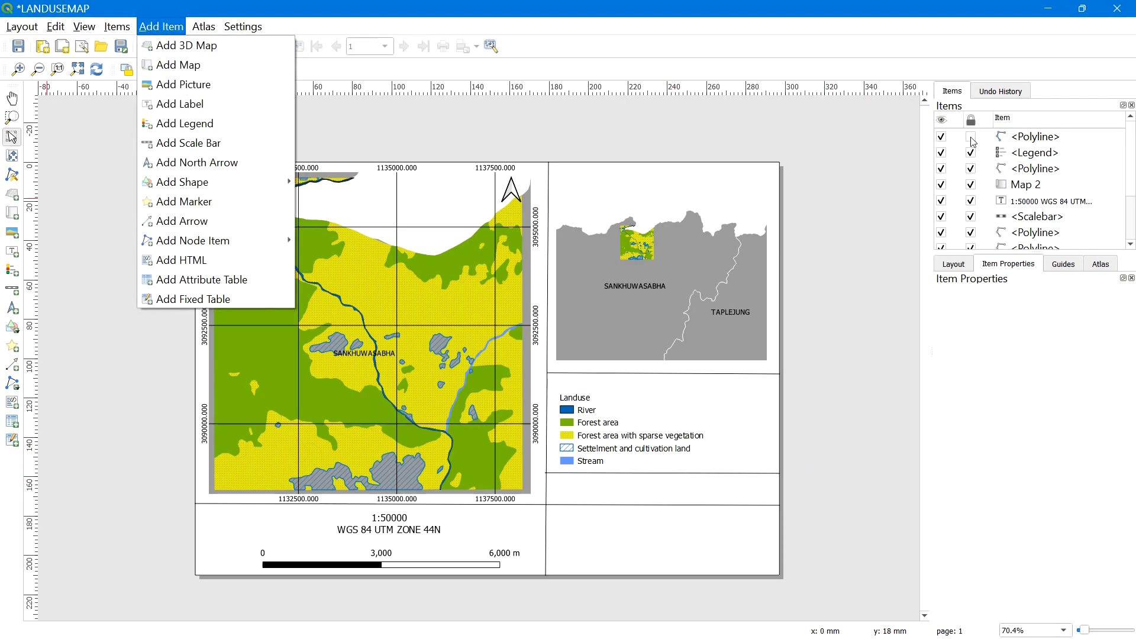
Lock the new line and add a text label below the legend reading 'Landuse map'
{"action": "left_click", "coordinate": [970, 139]}
{"action": "left_click", "coordinate": [148, 27]}
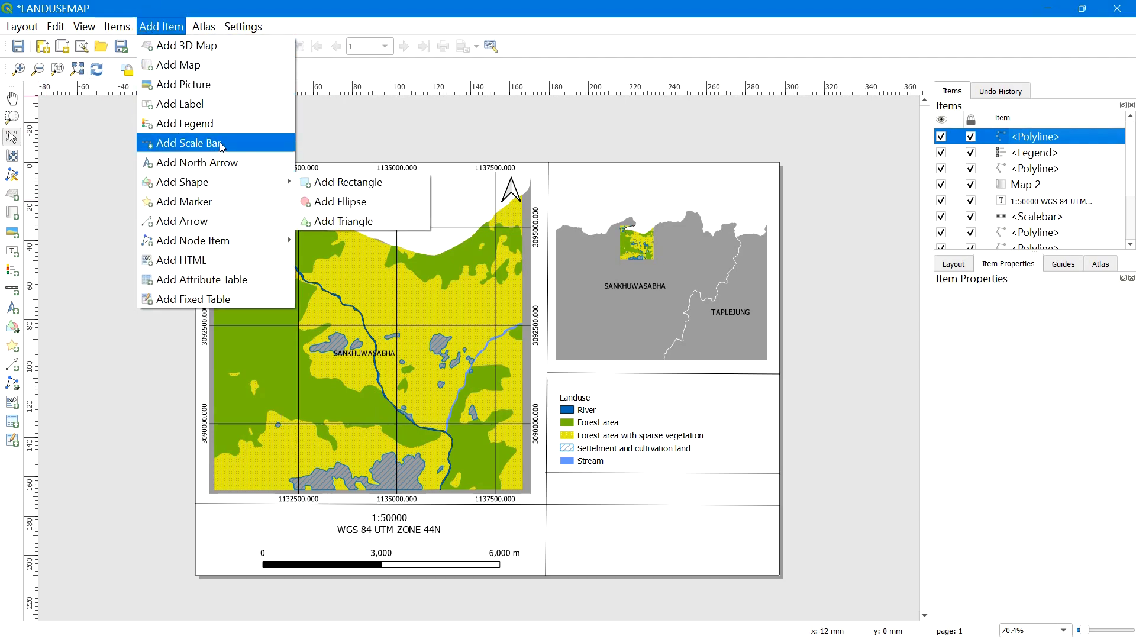
{"action": "left_click", "coordinate": [184, 105]}
{"action": "left_click_drag", "start_coordinate": [552, 474], "coordinate": [752, 500]}
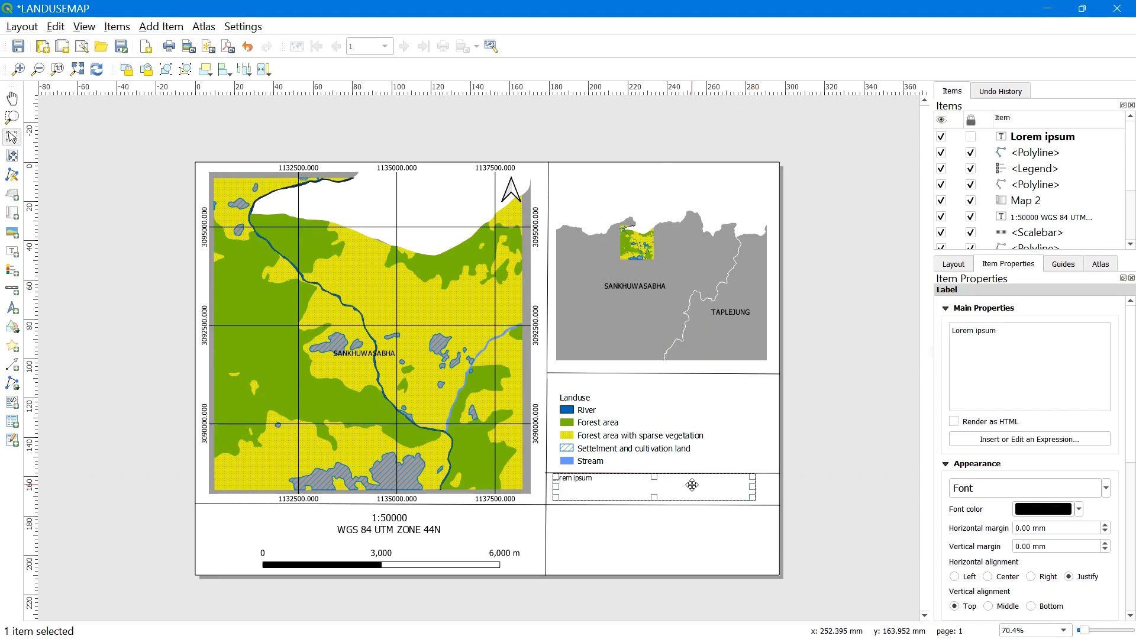
{"action": "triple_click", "coordinate": [1027, 341]}
{"action": "type", "text": "Landuse M"}
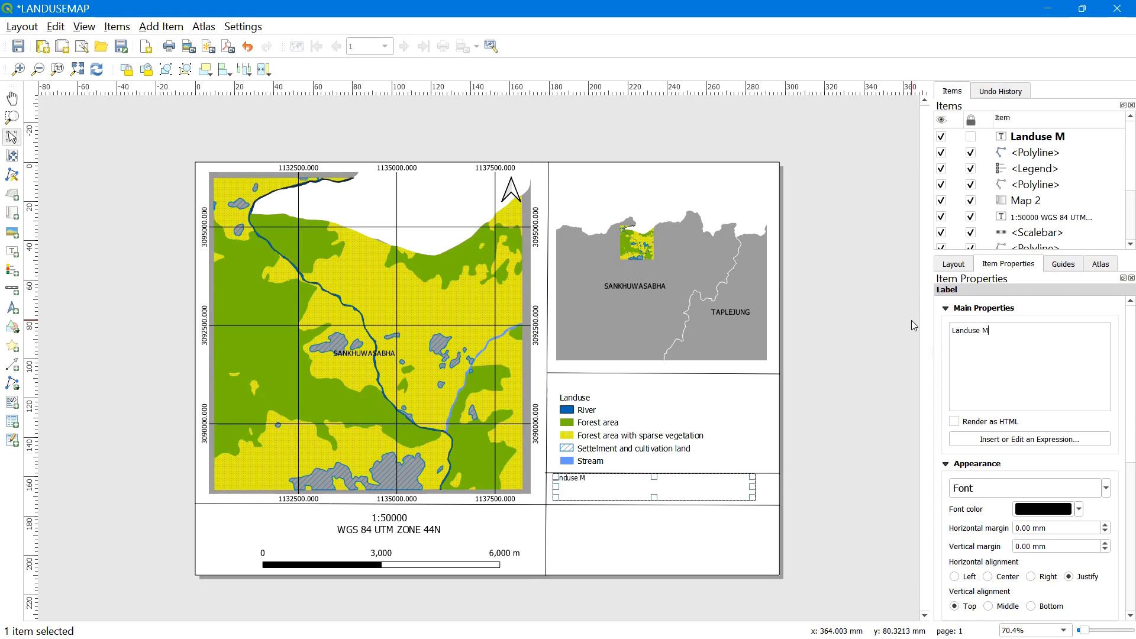
{"action": "key", "text": "BackSpace"}
{"action": "type", "text": "map"}
Enlarge the 'Landuse map' title font to size 16
{"action": "left_click_drag", "start_coordinate": [1033, 343], "coordinate": [950, 325]}
{"action": "left_click", "coordinate": [1097, 493]}
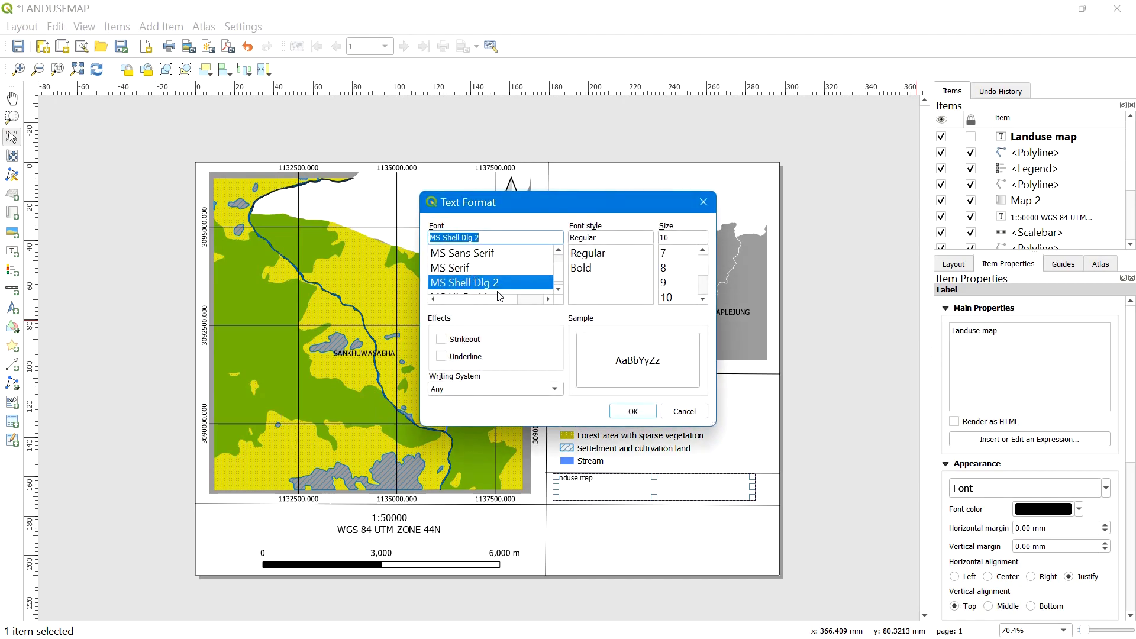
{"action": "scroll", "coordinate": [684, 279], "scroll_direction": "down", "scroll_amount": 1}
{"action": "left_click", "coordinate": [667, 296]}
{"action": "scroll", "coordinate": [669, 302], "scroll_direction": "down", "scroll_amount": 1}
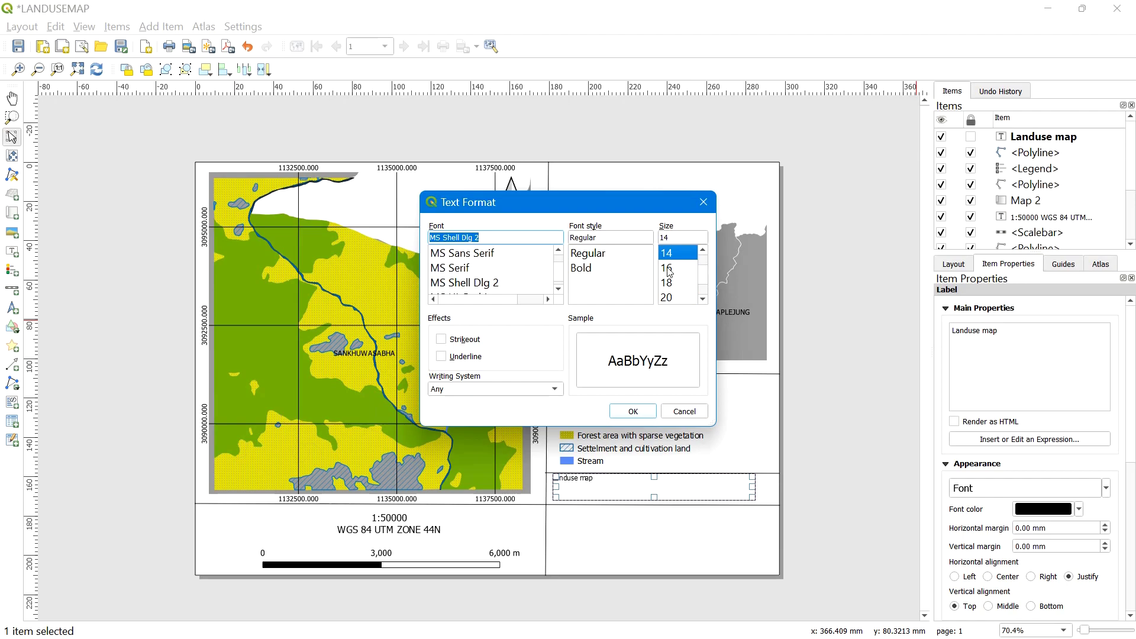
{"action": "left_click", "coordinate": [669, 269]}
{"action": "left_click", "coordinate": [633, 411]}
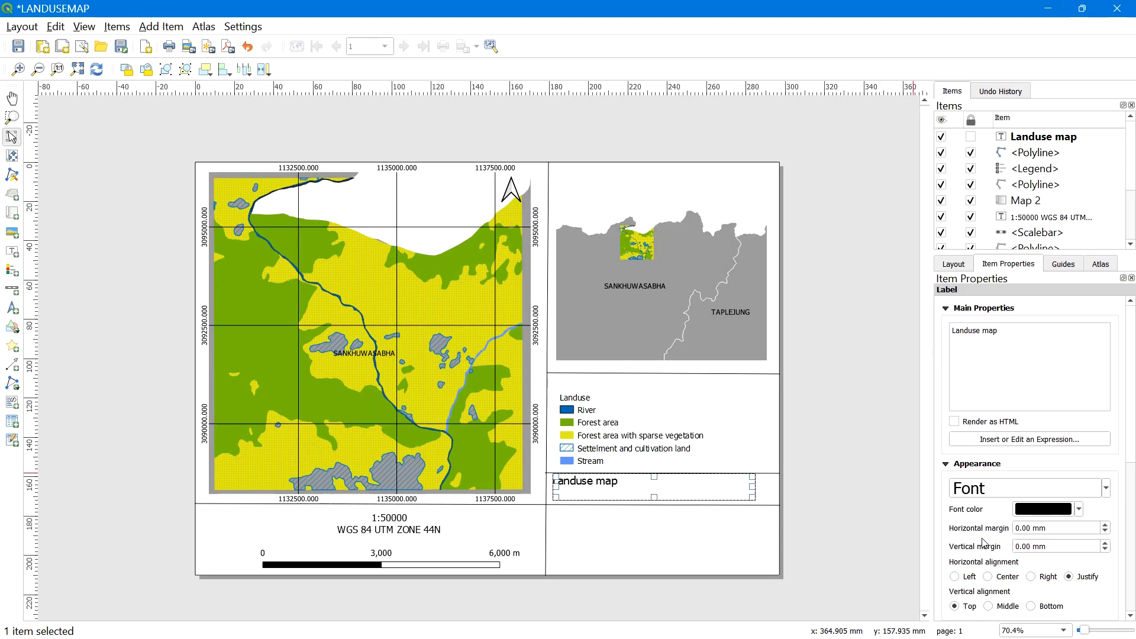
Make the title text dark red, centre it horizontally, and nudge it slightly down
{"action": "left_click", "coordinate": [1079, 508]}
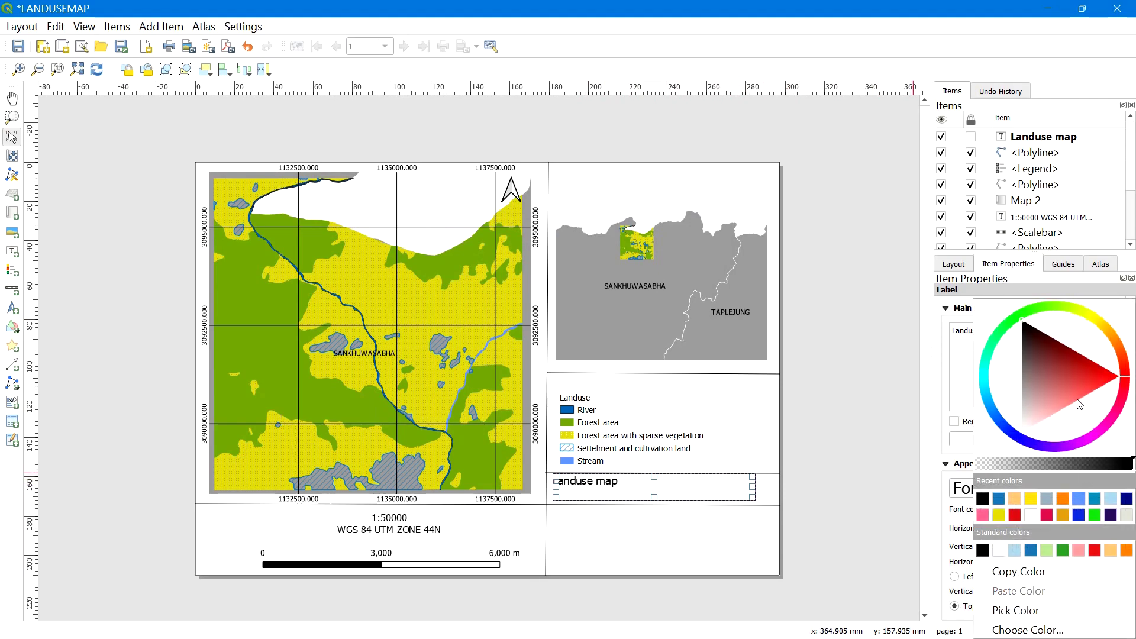
{"action": "left_click", "coordinate": [1046, 347]}
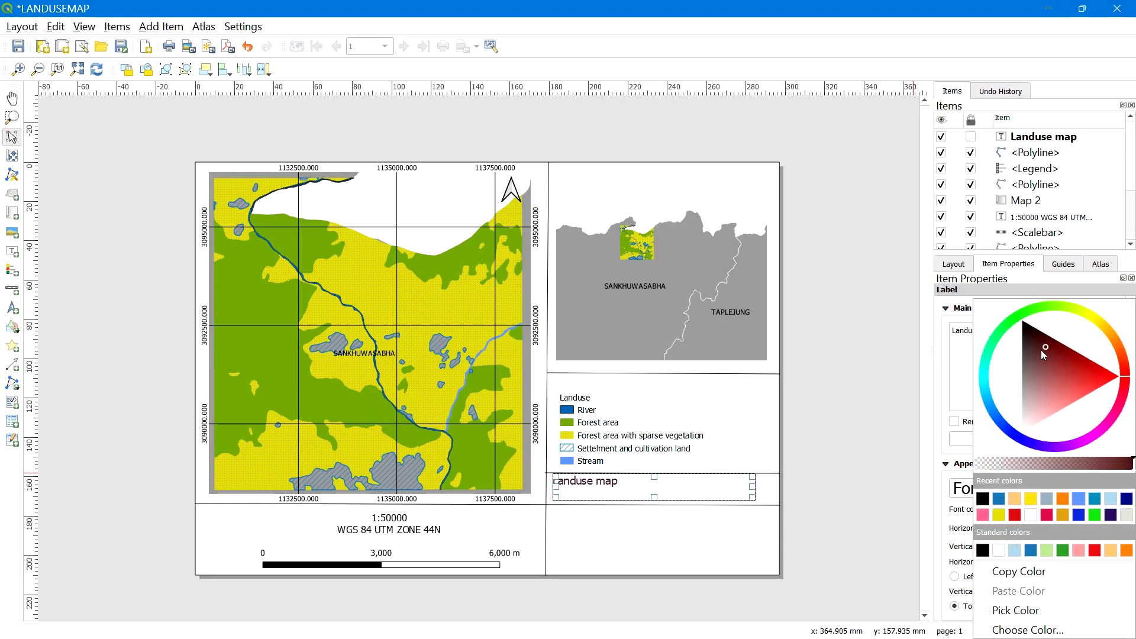
{"action": "left_click", "coordinate": [946, 488]}
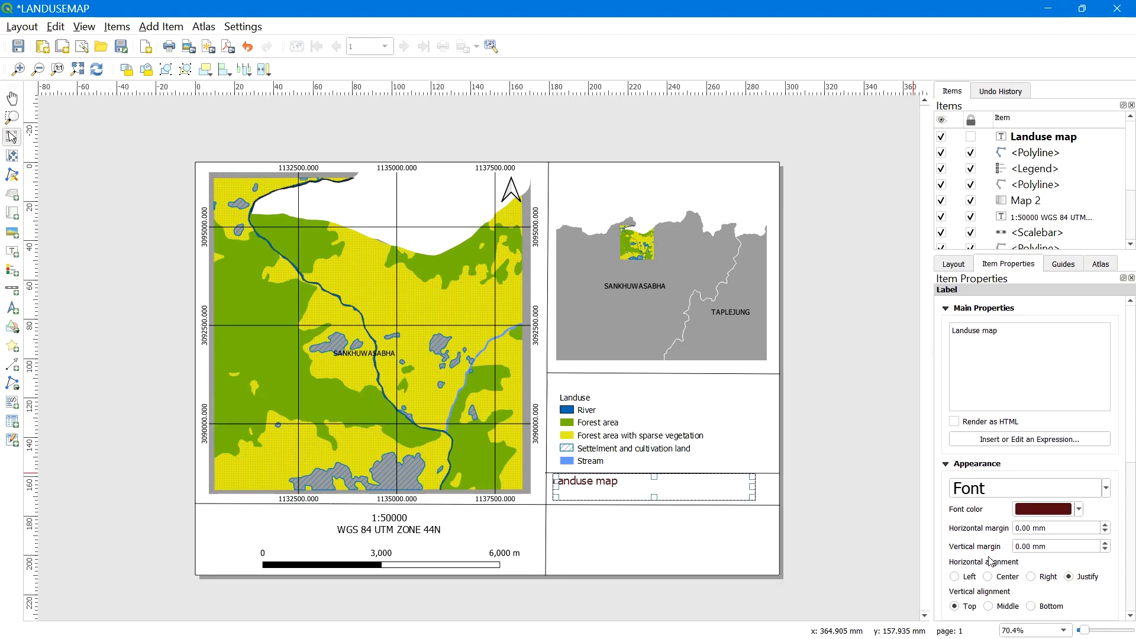
{"action": "left_click", "coordinate": [988, 576]}
{"action": "scroll", "coordinate": [991, 577], "scroll_direction": "down", "scroll_amount": 1}
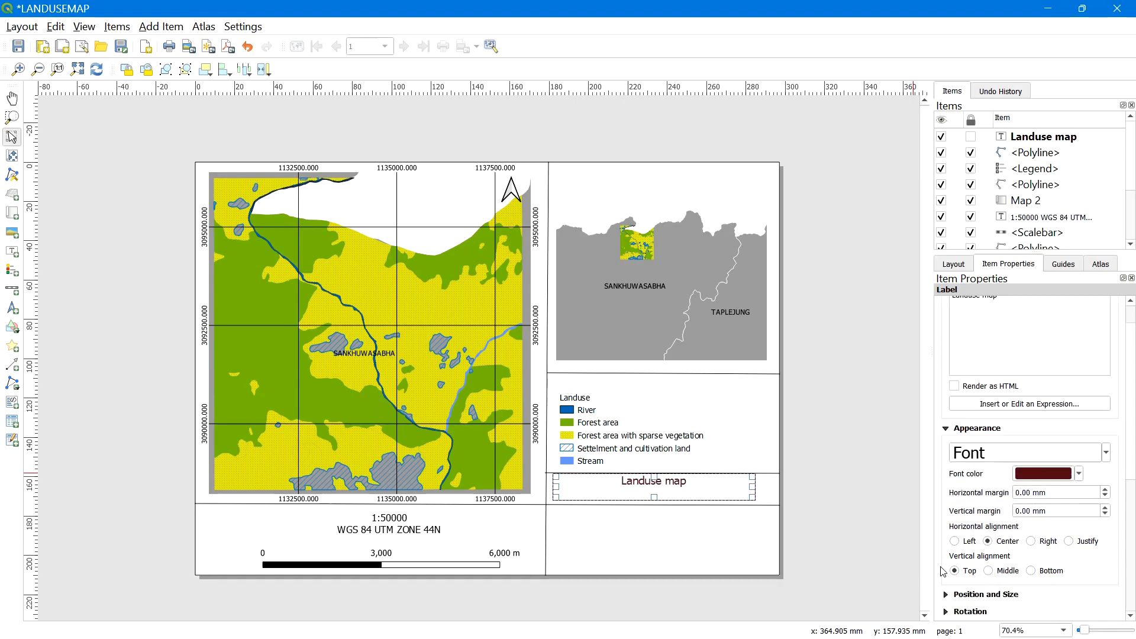
{"action": "left_click_drag", "start_coordinate": [651, 485], "coordinate": [650, 489]}
{"action": "left_click", "coordinate": [708, 461]}
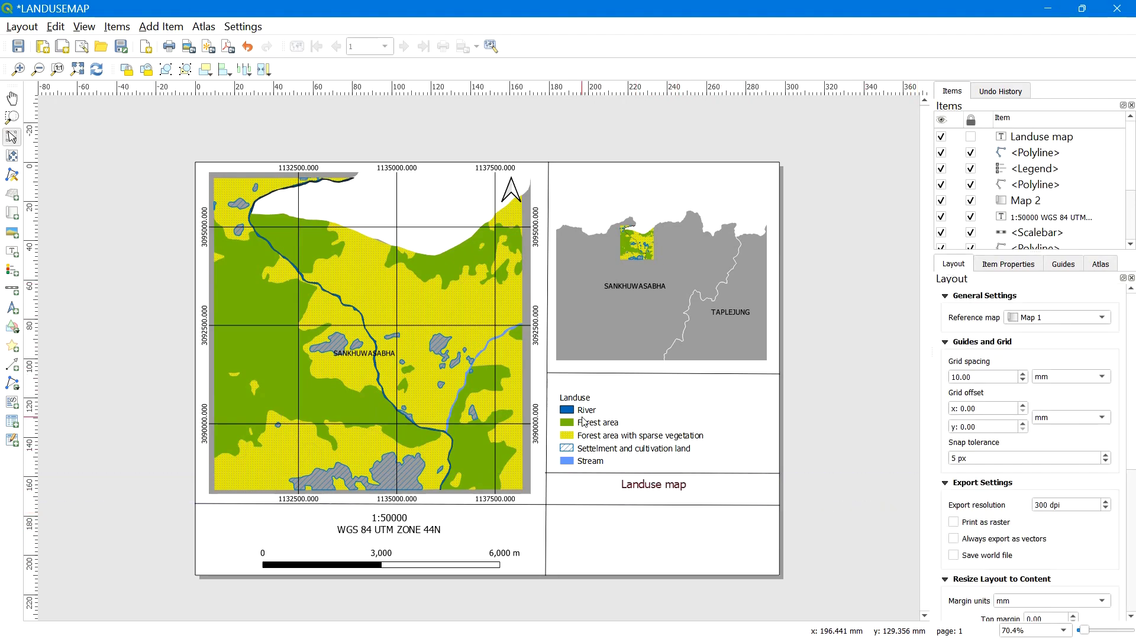
{"action": "left_click", "coordinate": [1038, 260]}
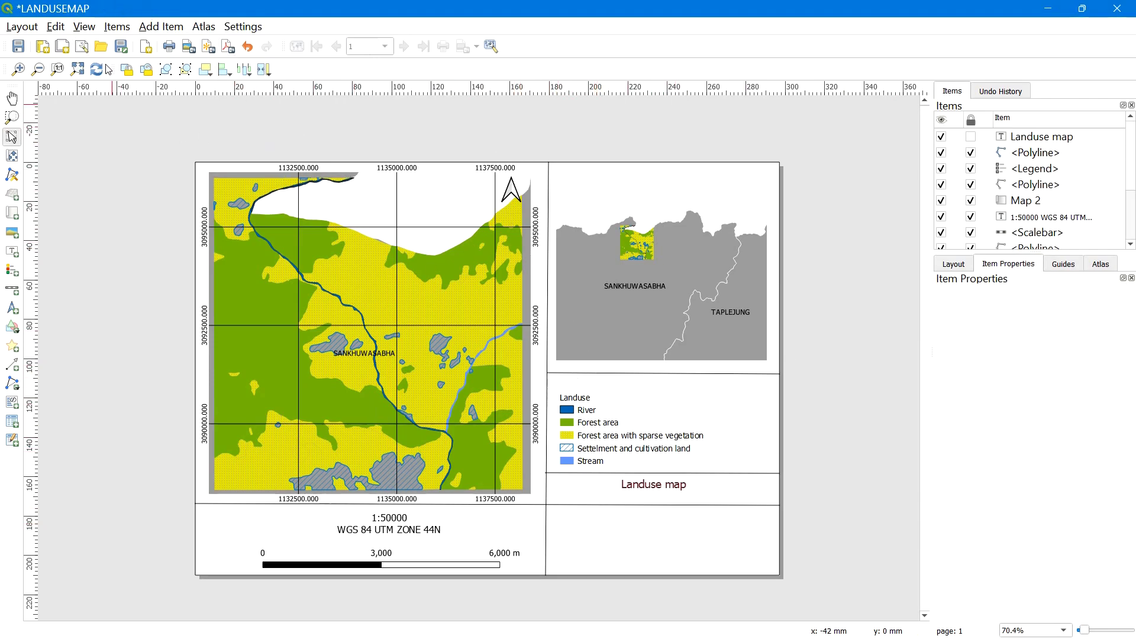
Add a label in the bottom-right box reading 'Prepared by QGIS WORLD'
{"action": "left_click", "coordinate": [161, 26]}
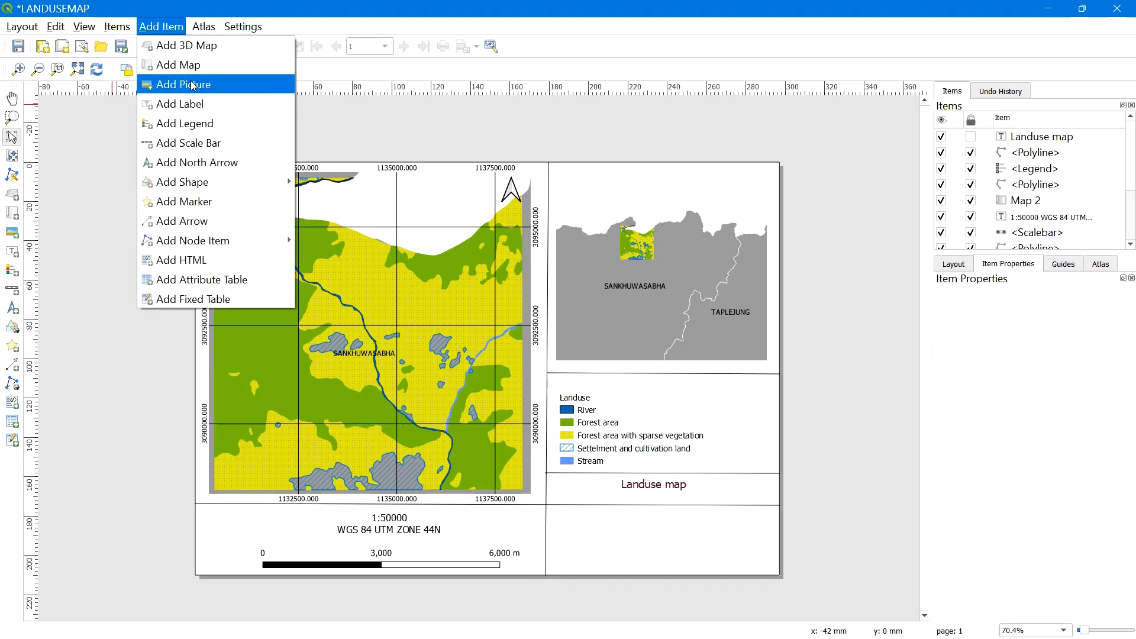
{"action": "left_click", "coordinate": [198, 106]}
{"action": "left_click_drag", "start_coordinate": [548, 512], "coordinate": [650, 558]}
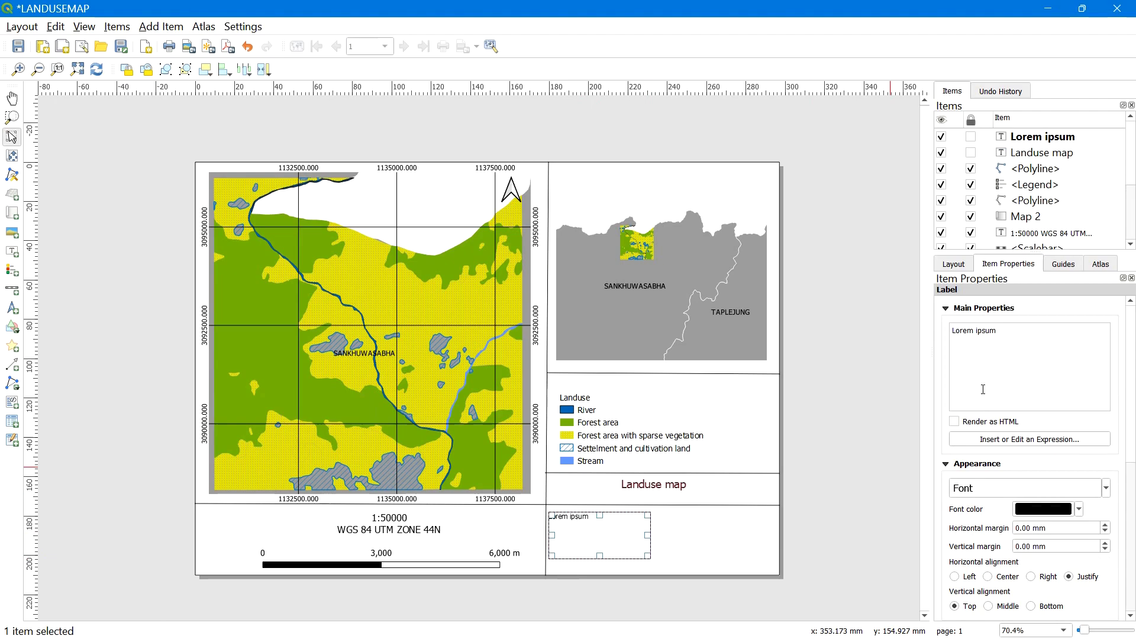
{"action": "key", "text": "ctrl+a"}
{"action": "type", "text": "P"}
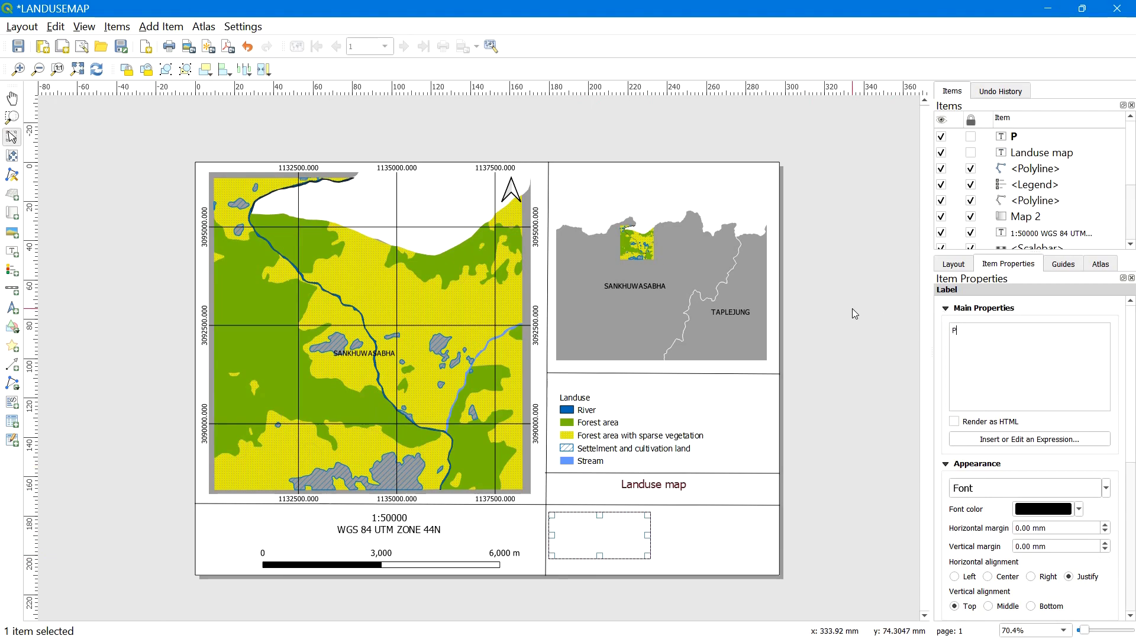
{"action": "type", "text": "repared by QGIS WORLD"}
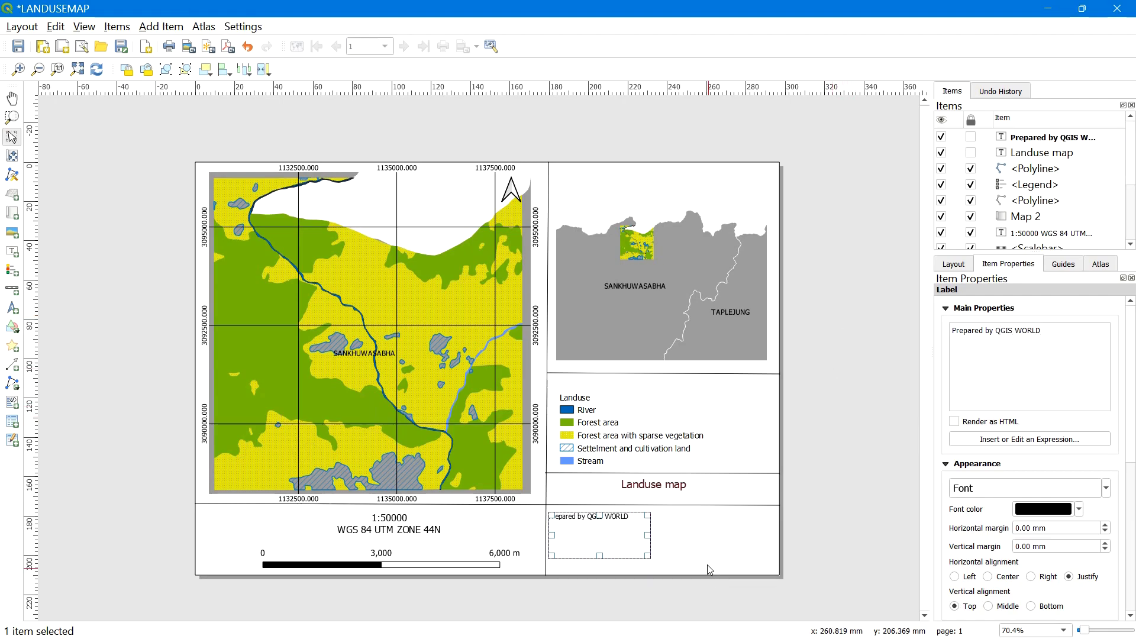
Centre the credit text horizontally and vertically and reposition the label in its panel
{"action": "left_click", "coordinate": [700, 548]}
{"action": "left_click", "coordinate": [616, 523]}
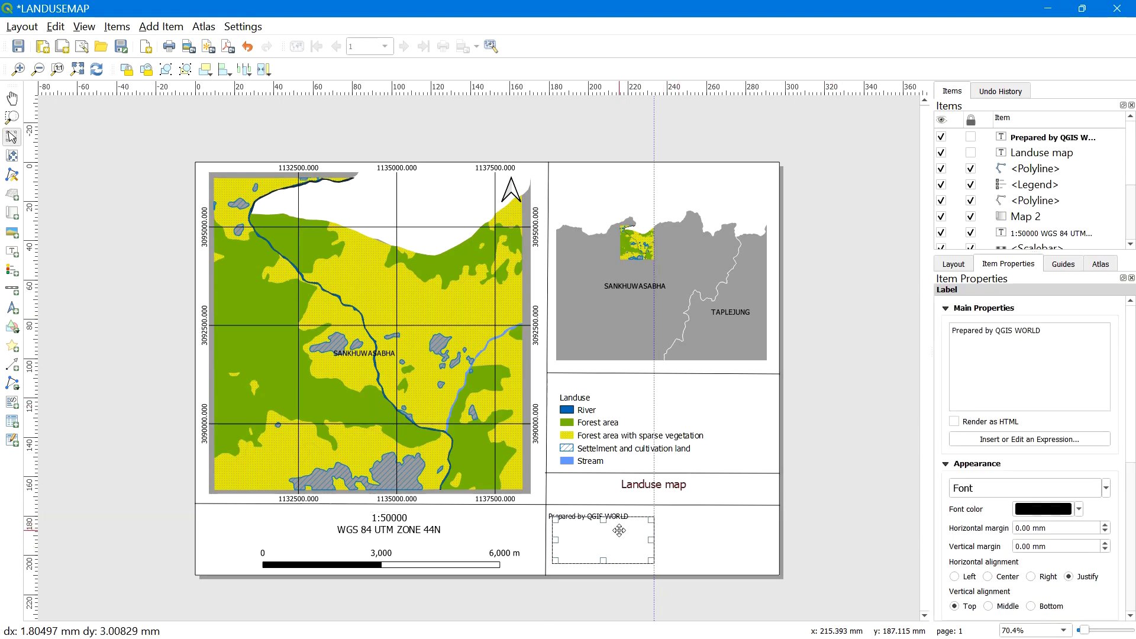
{"action": "left_click_drag", "start_coordinate": [616, 524], "coordinate": [620, 533]}
{"action": "left_click", "coordinate": [987, 577]}
{"action": "left_click", "coordinate": [988, 606]}
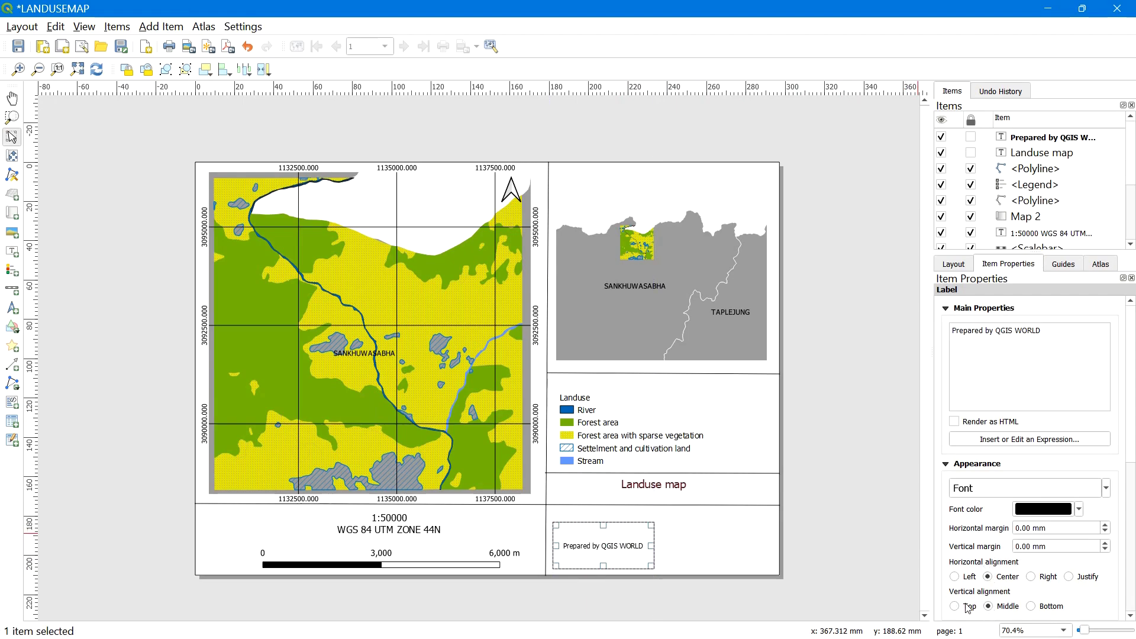
{"action": "left_click_drag", "start_coordinate": [590, 539], "coordinate": [590, 529]}
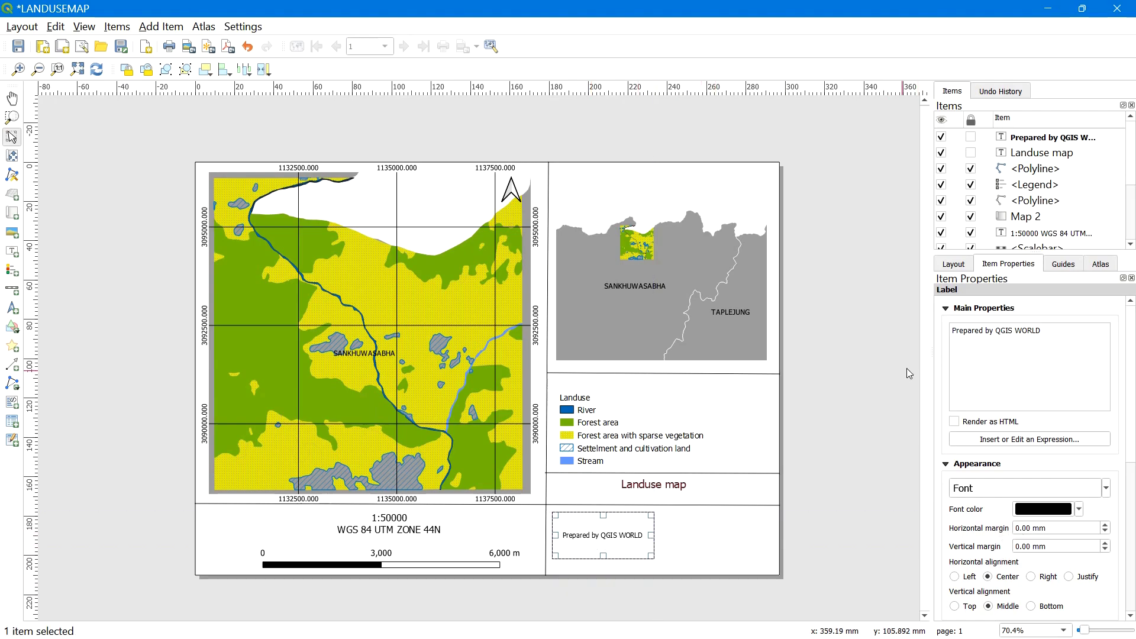
Raise the credit label's font size to 14 and move it right into place
{"action": "triple_click", "coordinate": [991, 331]}
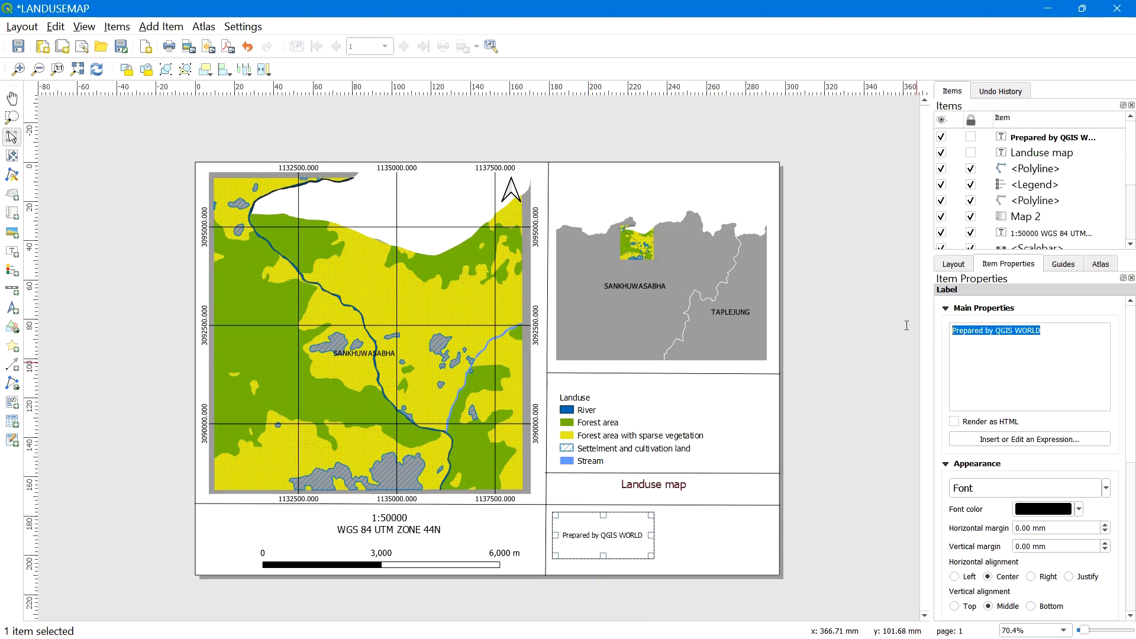
{"action": "left_click", "coordinate": [1106, 488]}
{"action": "key", "text": "Escape"}
{"action": "key", "text": "Escape"}
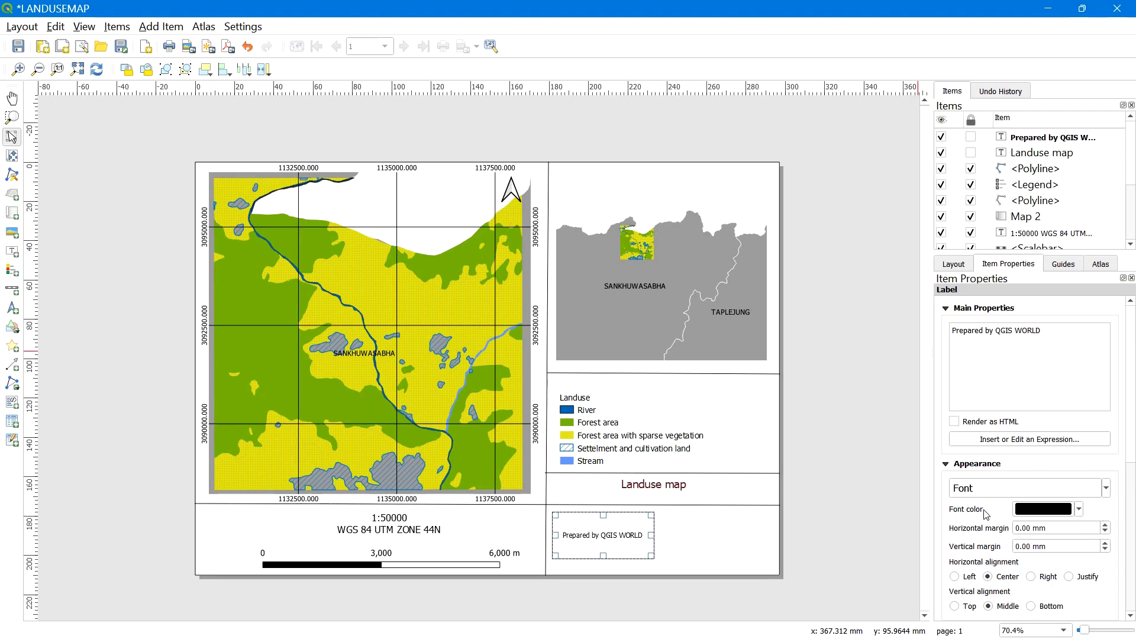
{"action": "left_click", "coordinate": [1105, 488]}
{"action": "key", "text": "BackSpace"}
{"action": "key", "text": "BackSpace"}
{"action": "key", "text": "BackSpace"}
{"action": "type", "text": "14"}
{"action": "key", "text": "Return"}
{"action": "left_click_drag", "start_coordinate": [565, 530], "coordinate": [616, 531]}
{"action": "left_click", "coordinate": [618, 568]}
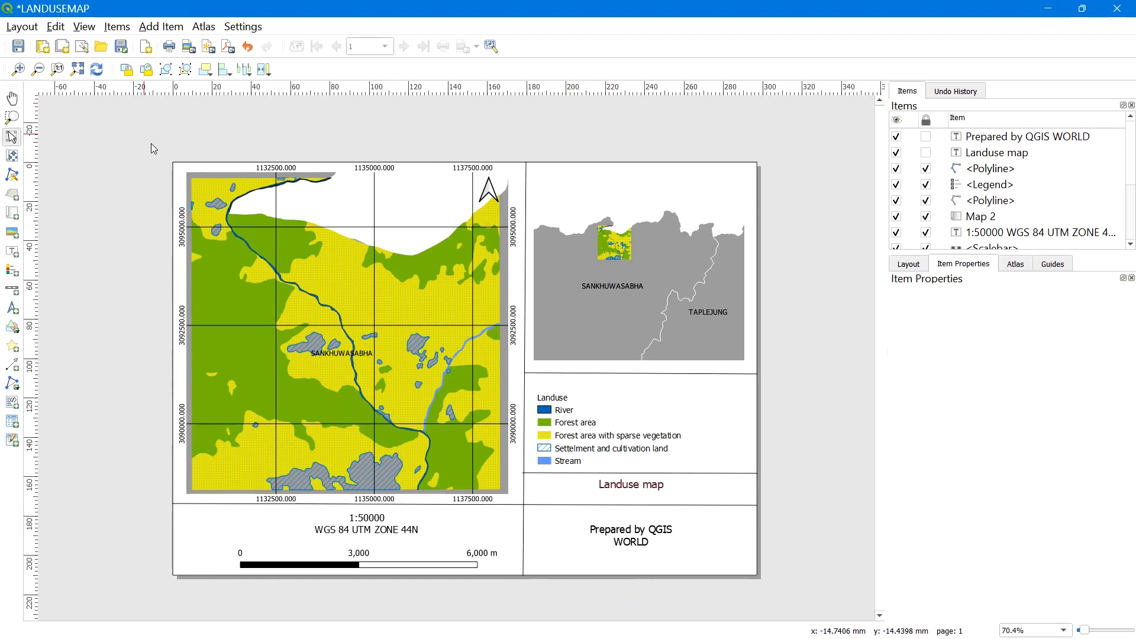
Export the layout to the Desktop as LANDUSEMAP1 JPEG at 300 dpi
{"action": "left_click", "coordinate": [22, 27]}
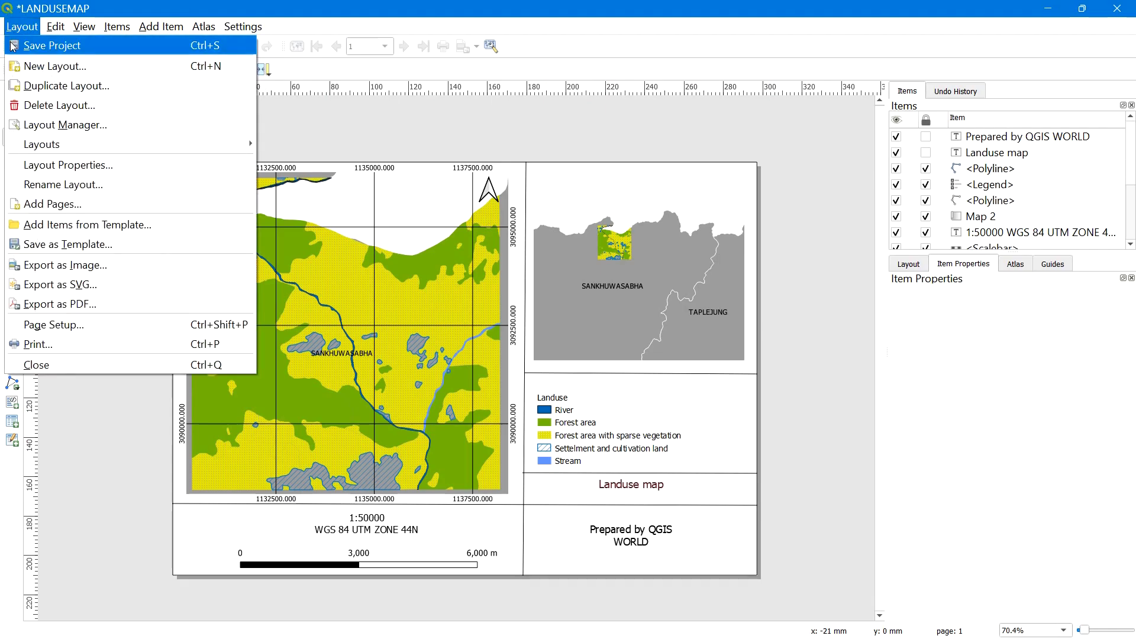
{"action": "left_click", "coordinate": [74, 268]}
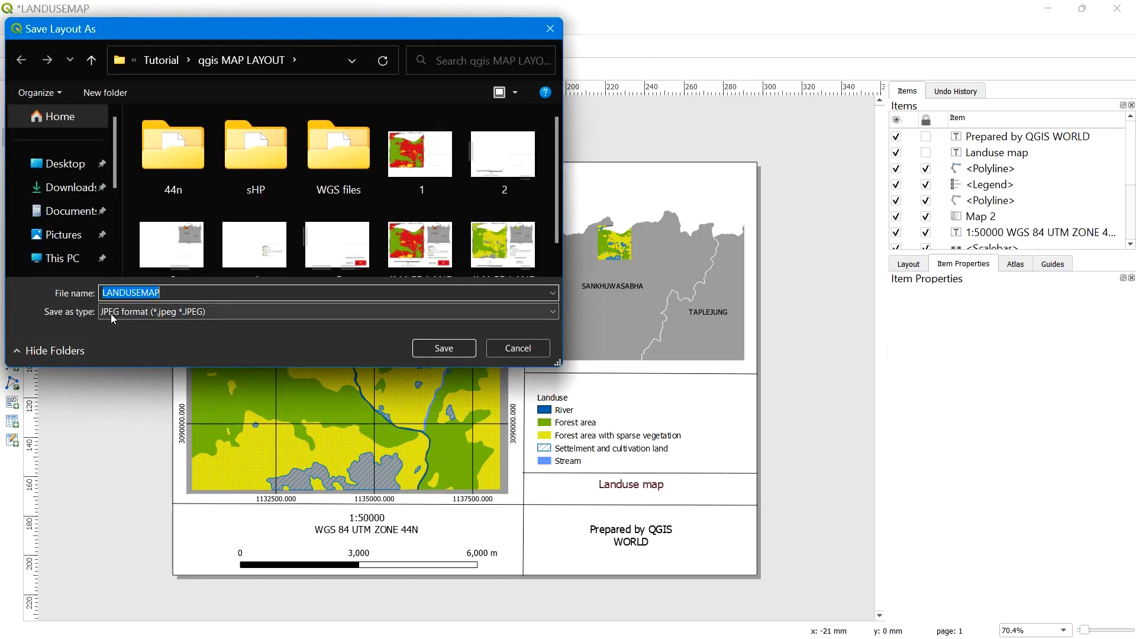
{"action": "left_click", "coordinate": [168, 292]}
{"action": "type", "text": "1"}
{"action": "left_click", "coordinate": [65, 163]}
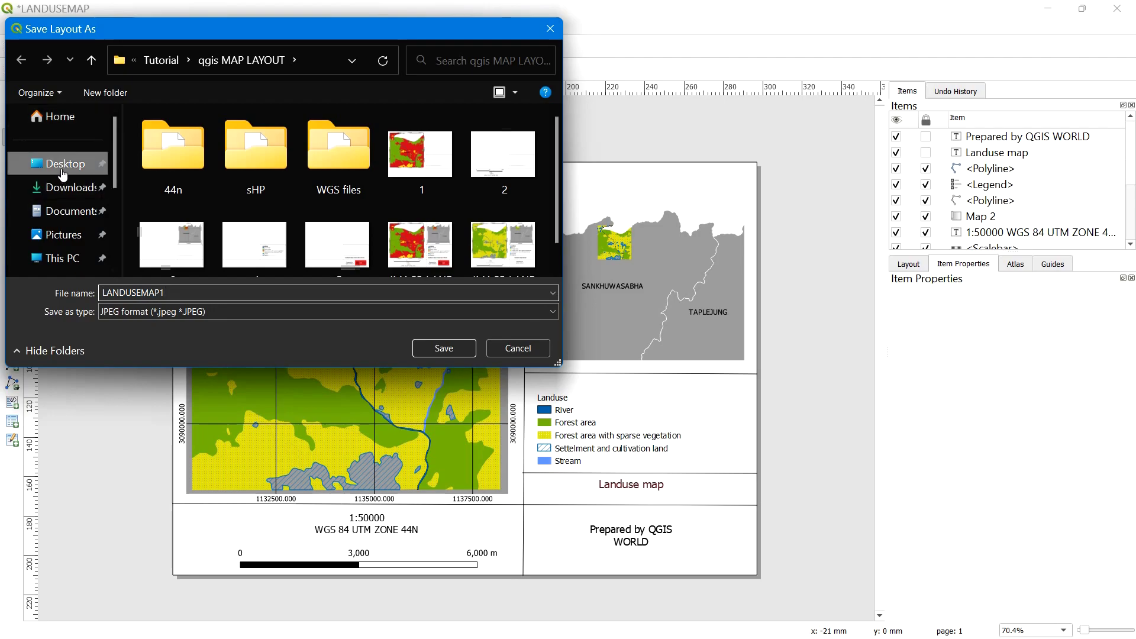
{"action": "left_click", "coordinate": [445, 349]}
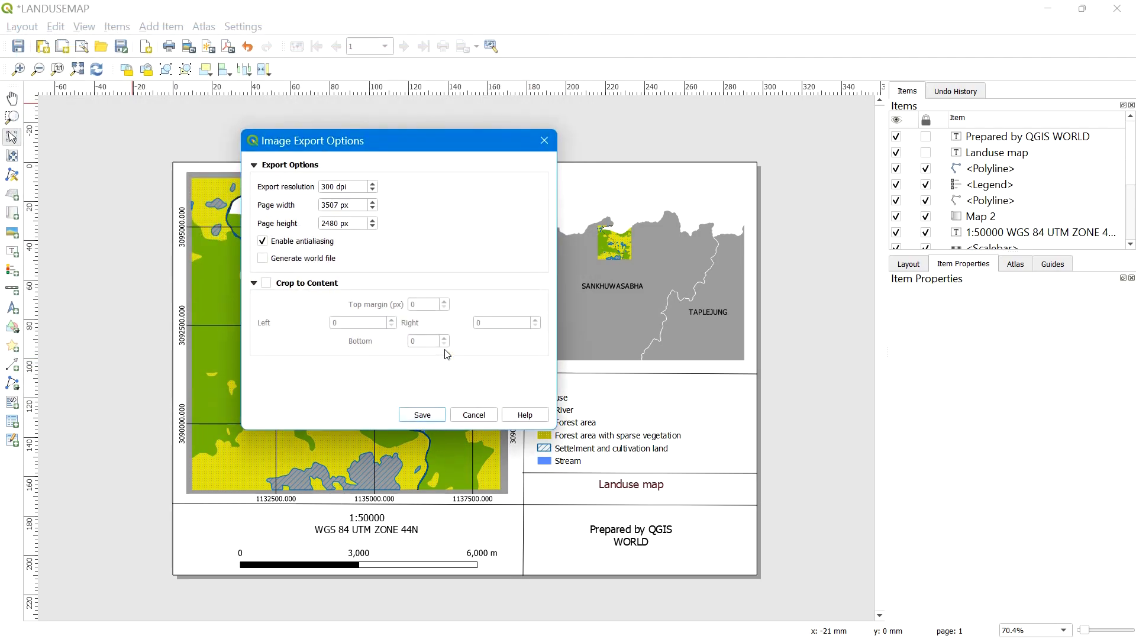
{"action": "left_click", "coordinate": [421, 416]}
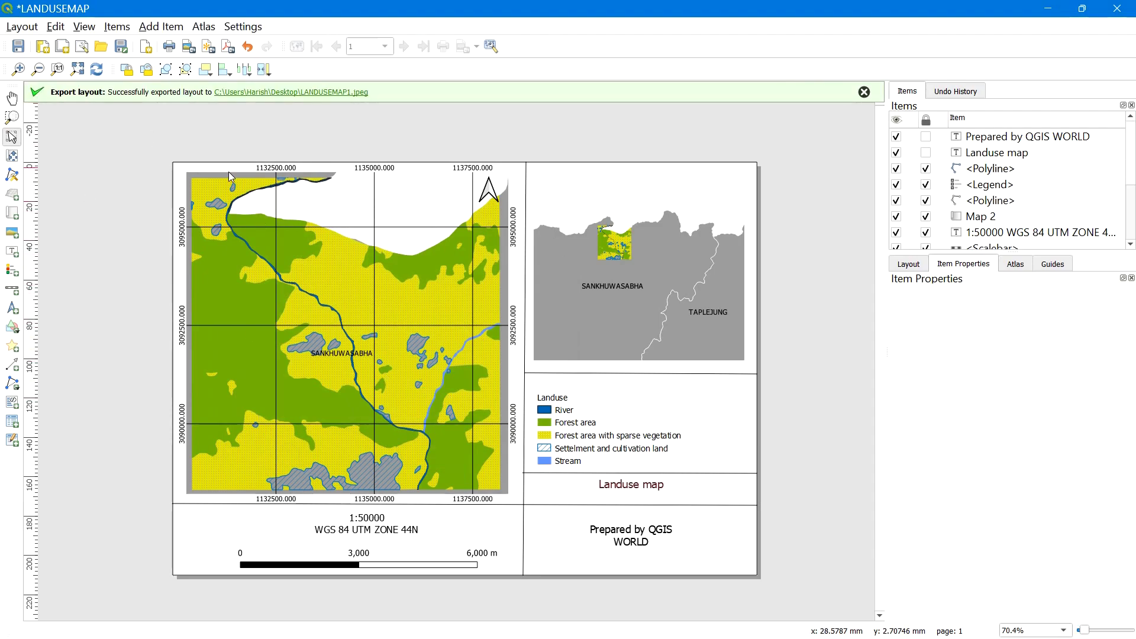
{"action": "left_click", "coordinate": [285, 94]}
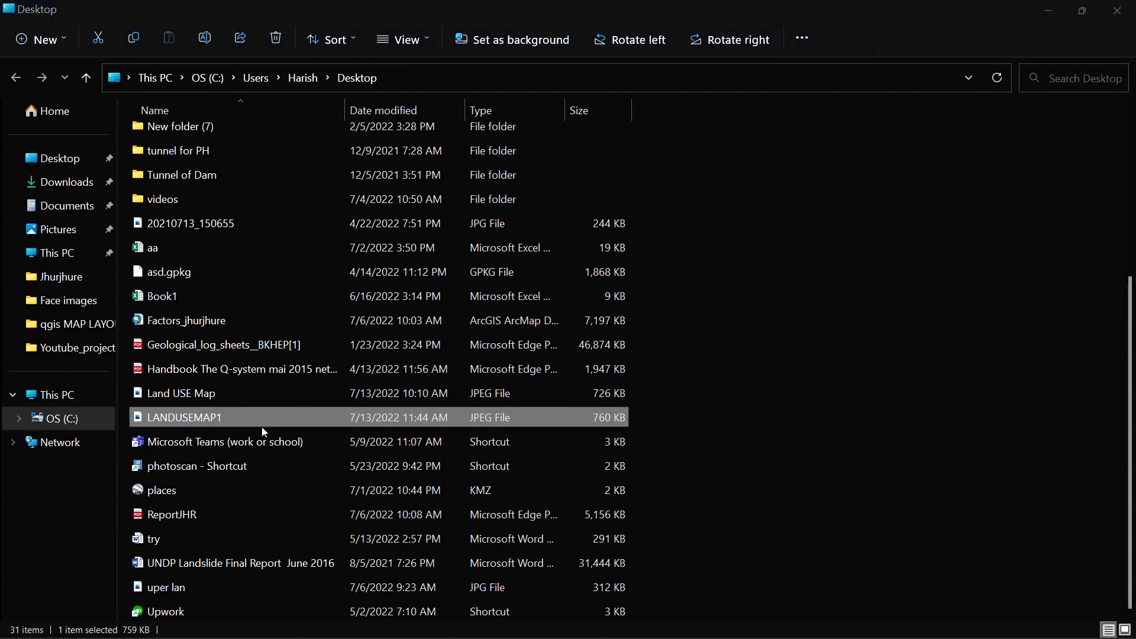
View LANDUSEMAP1.jpeg maximised in Photos, then close the viewer
{"action": "double_click", "coordinate": [263, 426]}
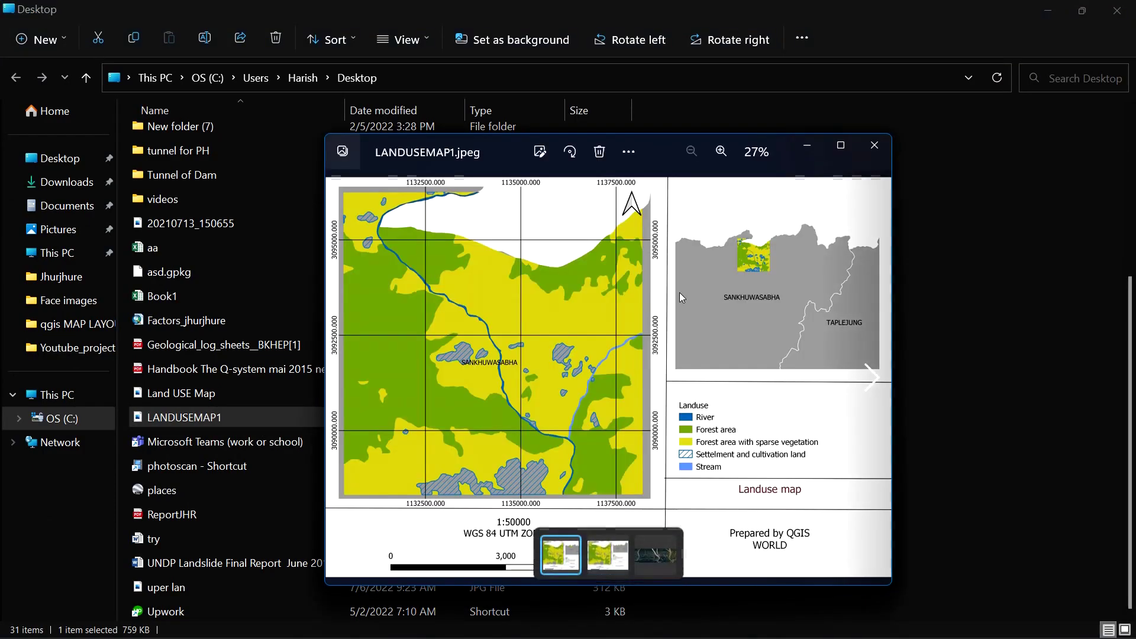
{"action": "left_click", "coordinate": [841, 147]}
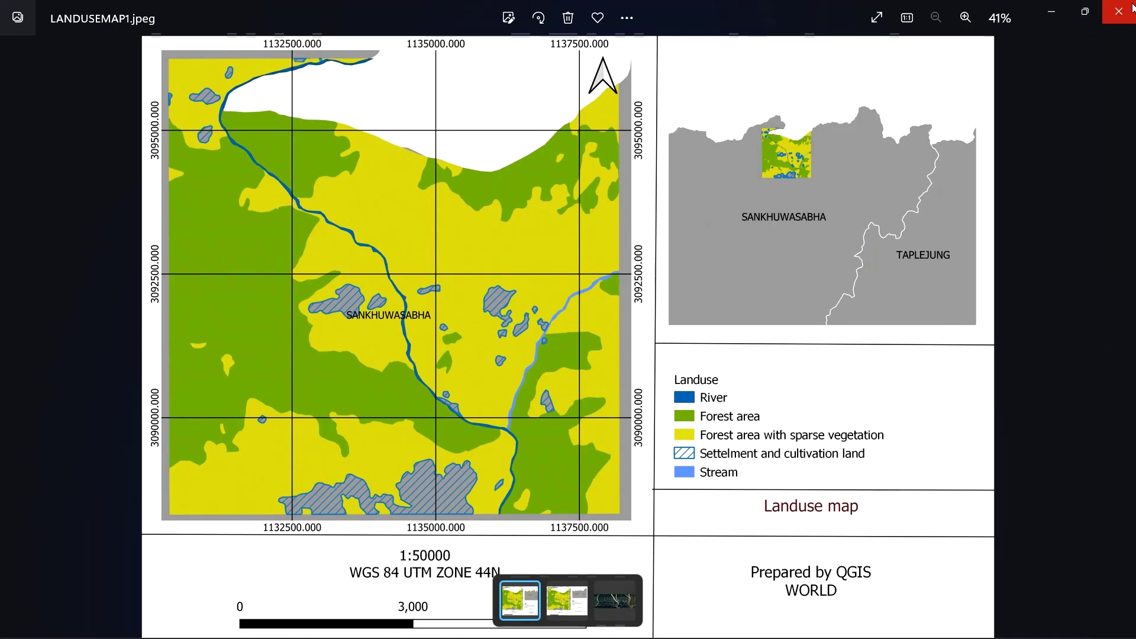
{"action": "left_click", "coordinate": [1131, 9]}
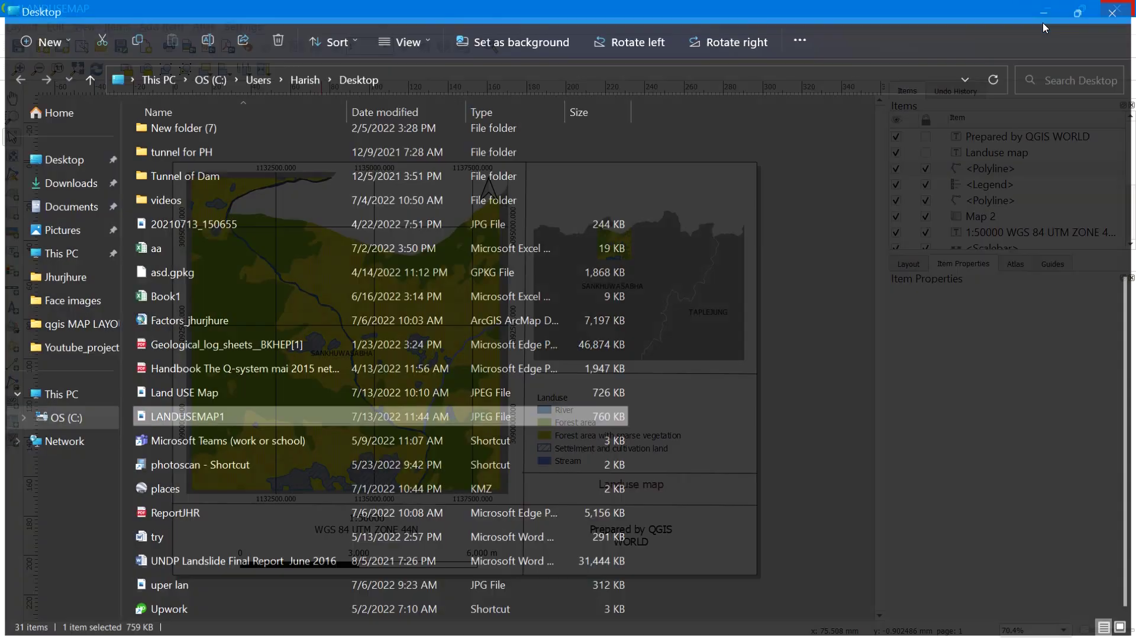